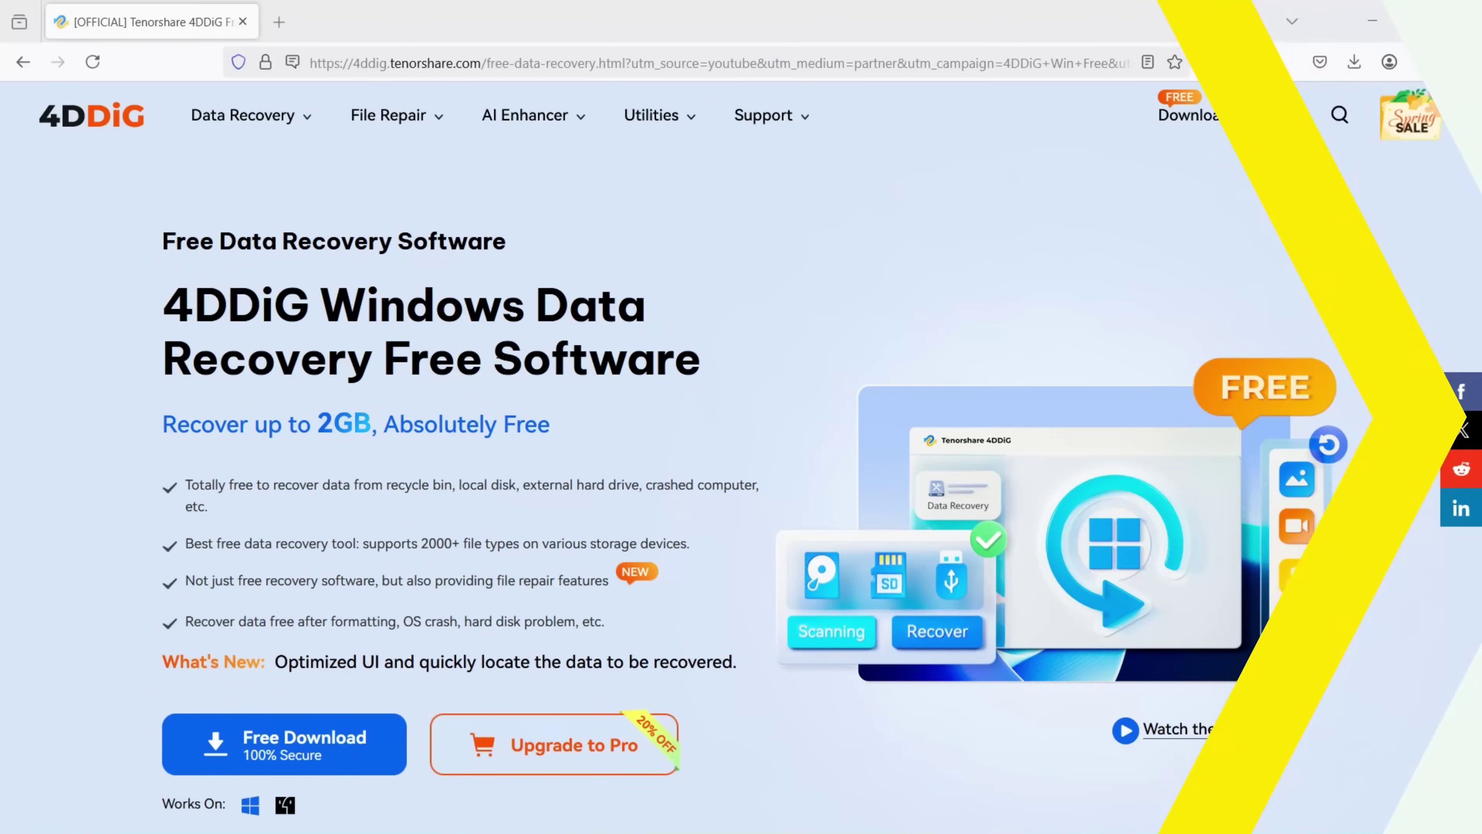
pyautogui.moveTo(144, 309); pyautogui.dragTo(302, 309)
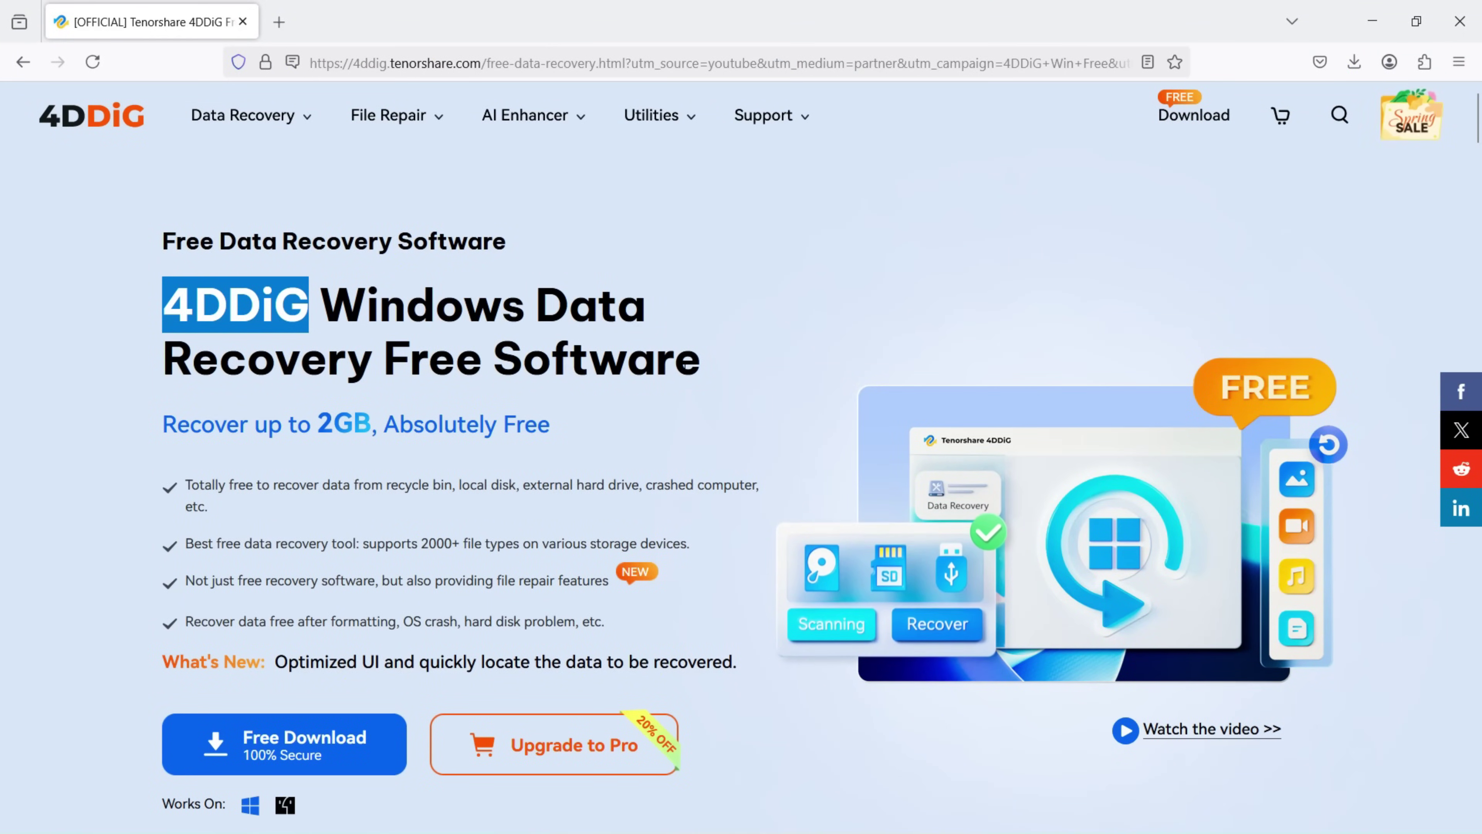
pyautogui.moveTo(381, 365); pyautogui.dragTo(702, 367)
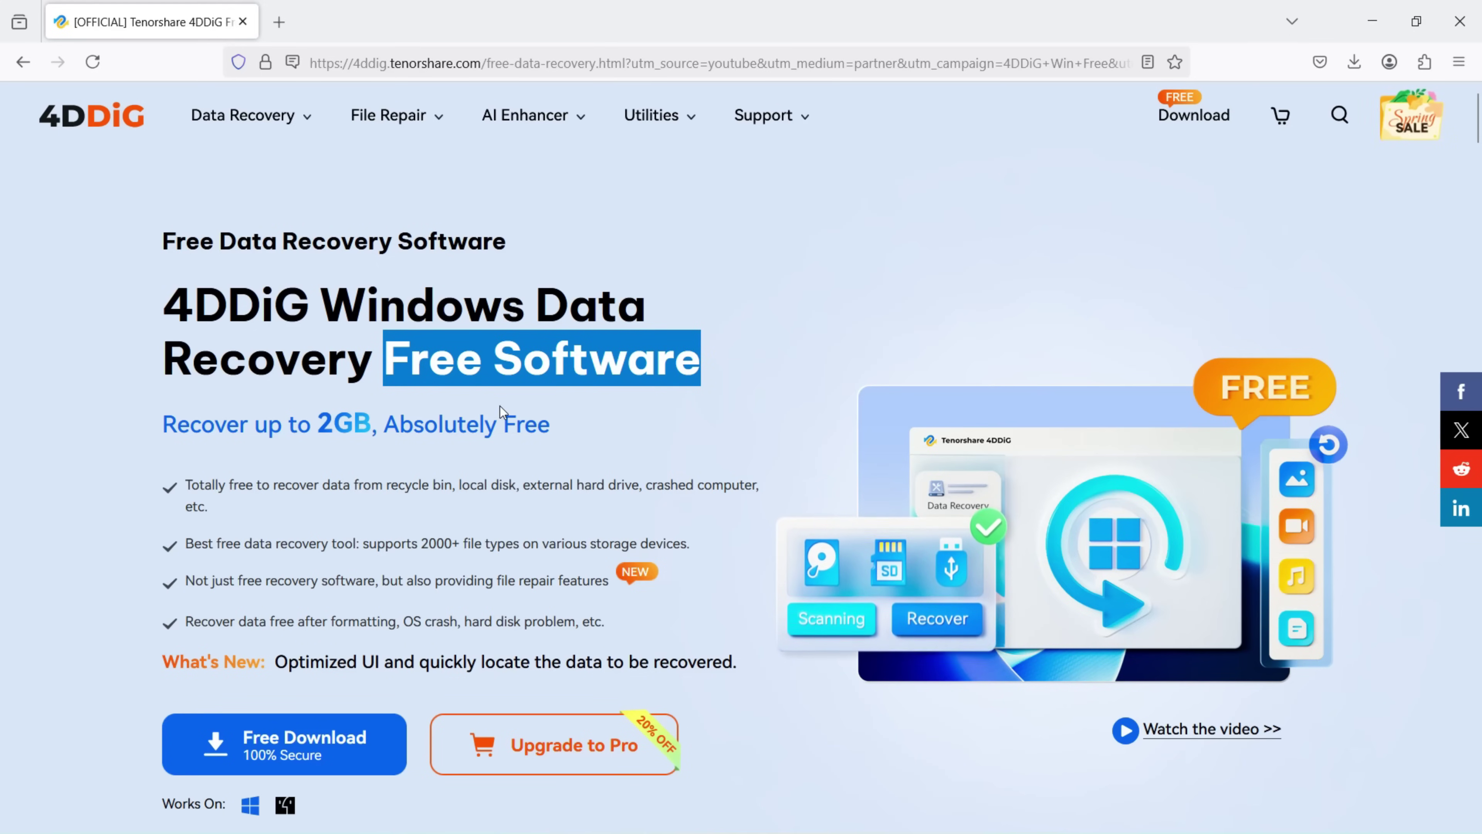
pyautogui.moveTo(323, 426); pyautogui.dragTo(549, 432)
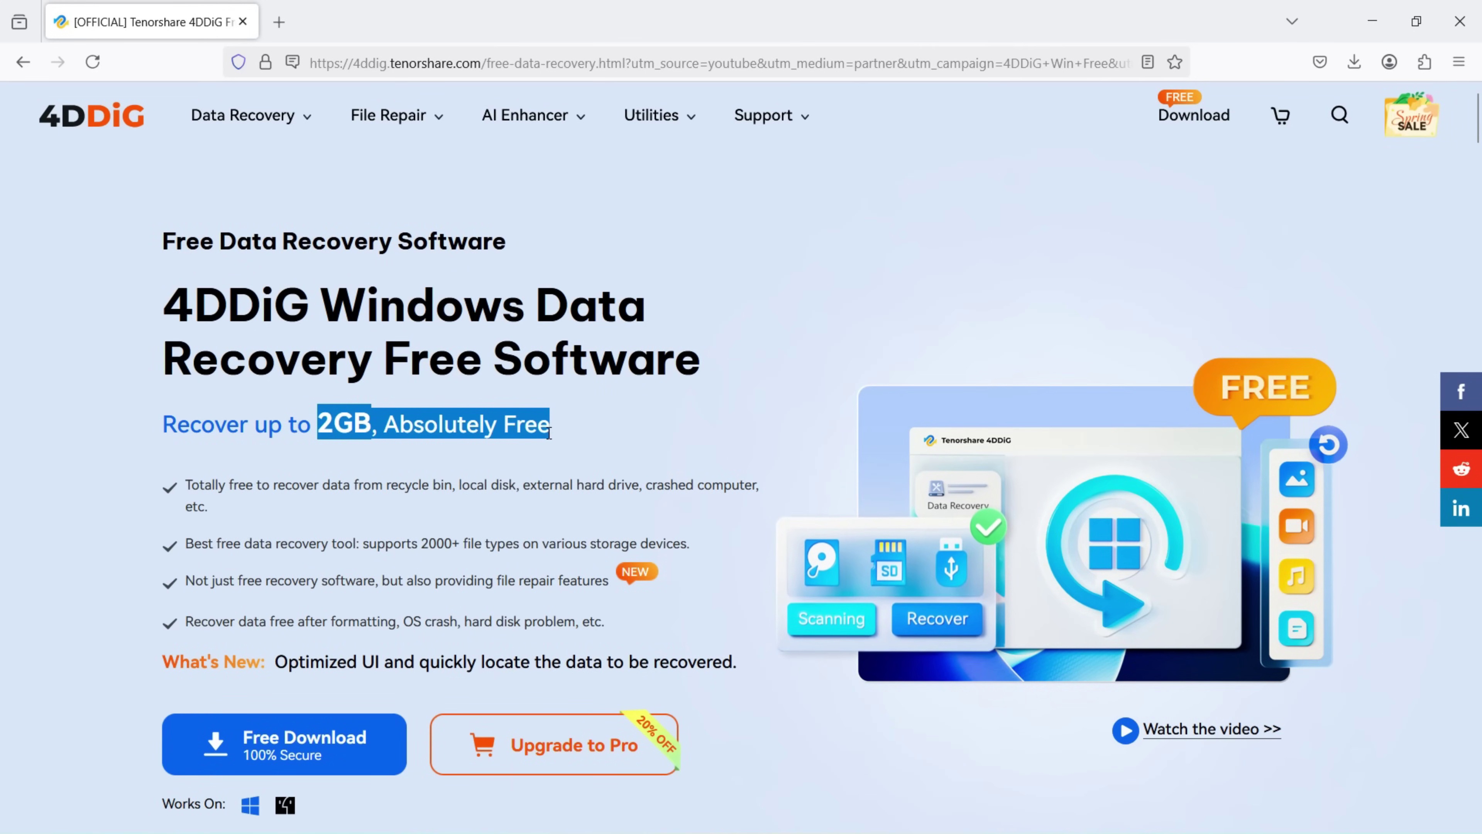
pyautogui.click(719, 431)
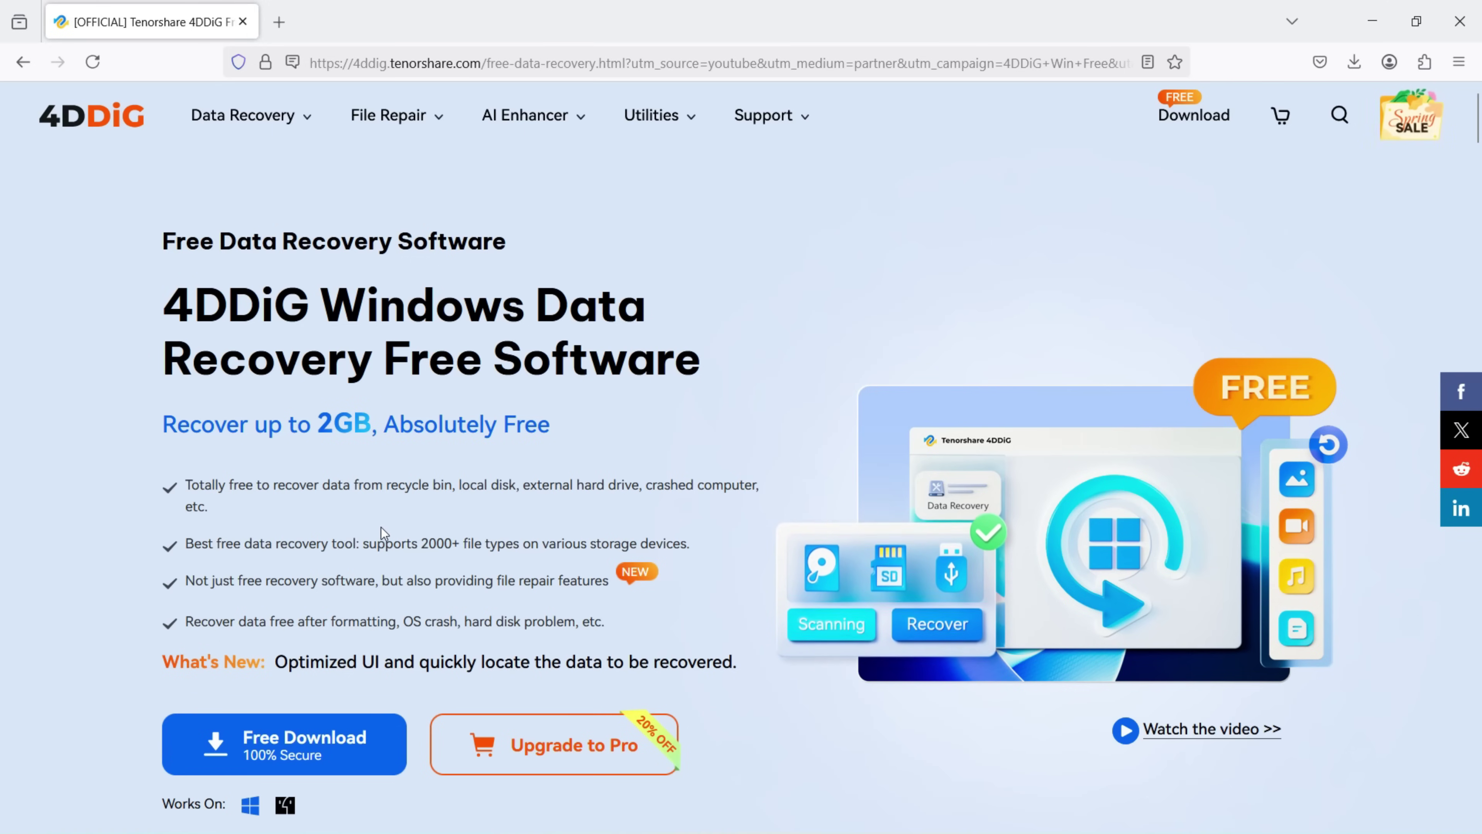
pyautogui.moveTo(364, 543); pyautogui.dragTo(694, 558)
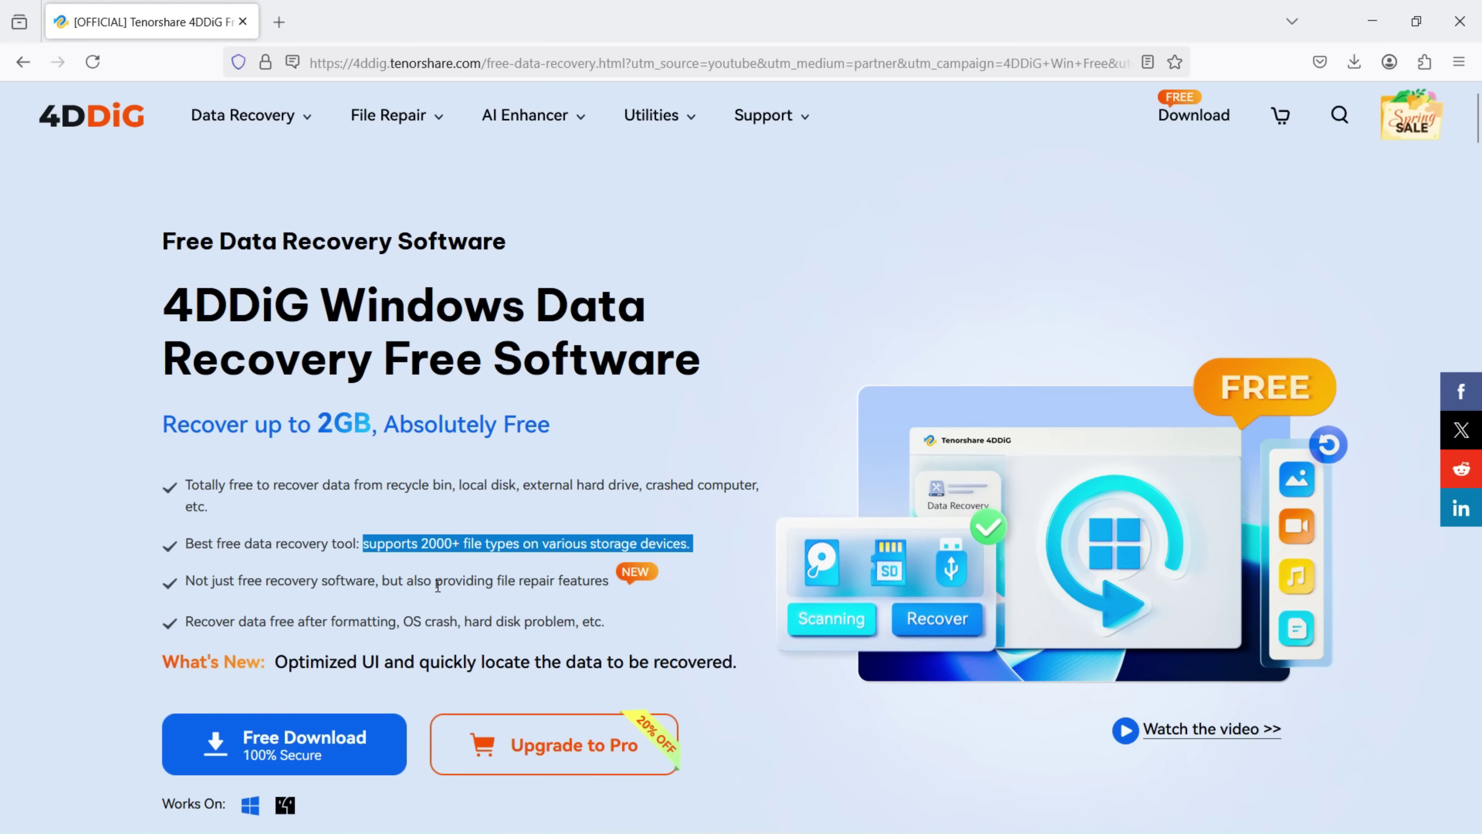
pyautogui.moveTo(437, 584); pyautogui.dragTo(618, 578)
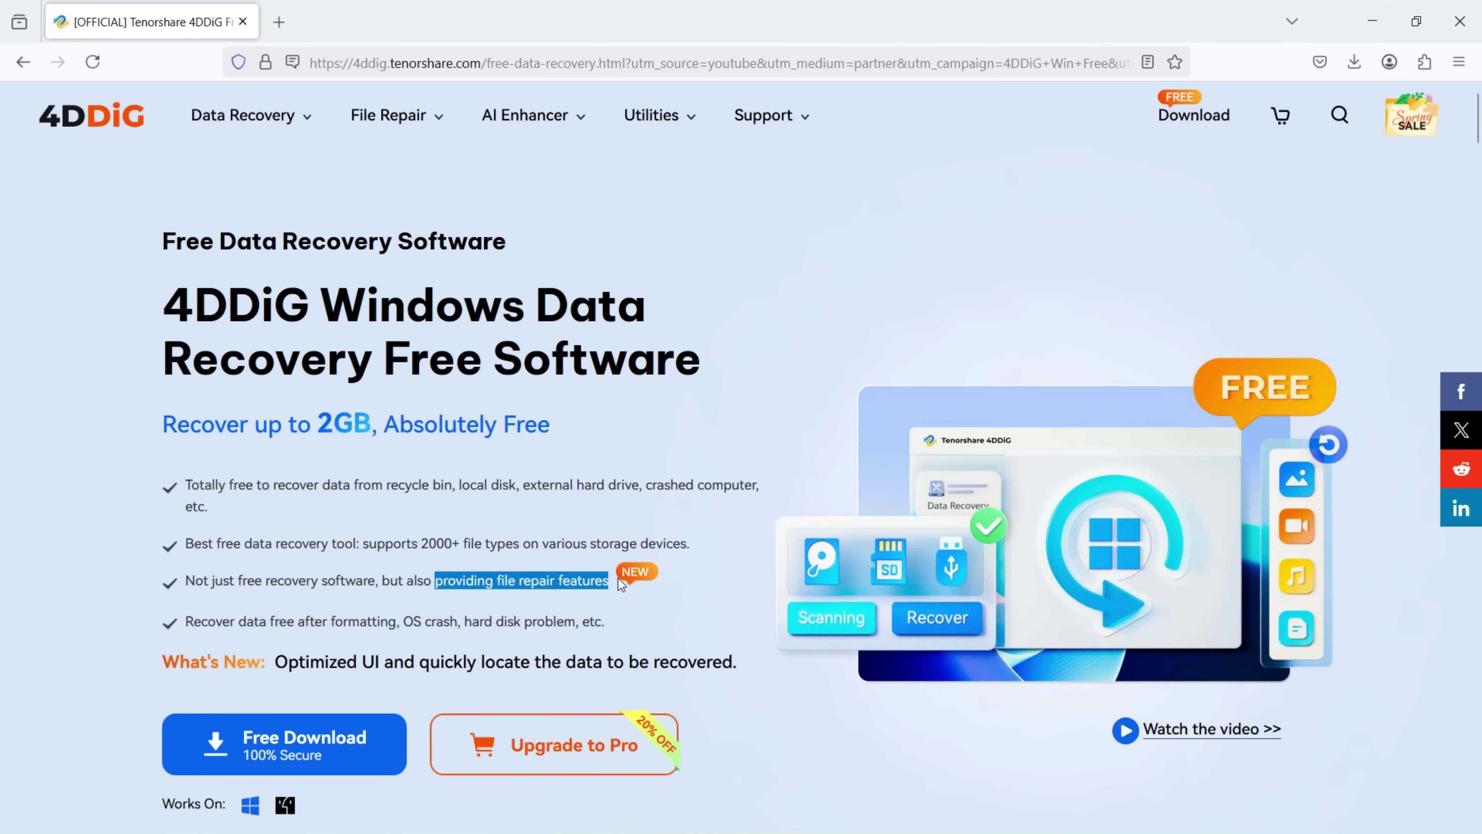
pyautogui.click(628, 598)
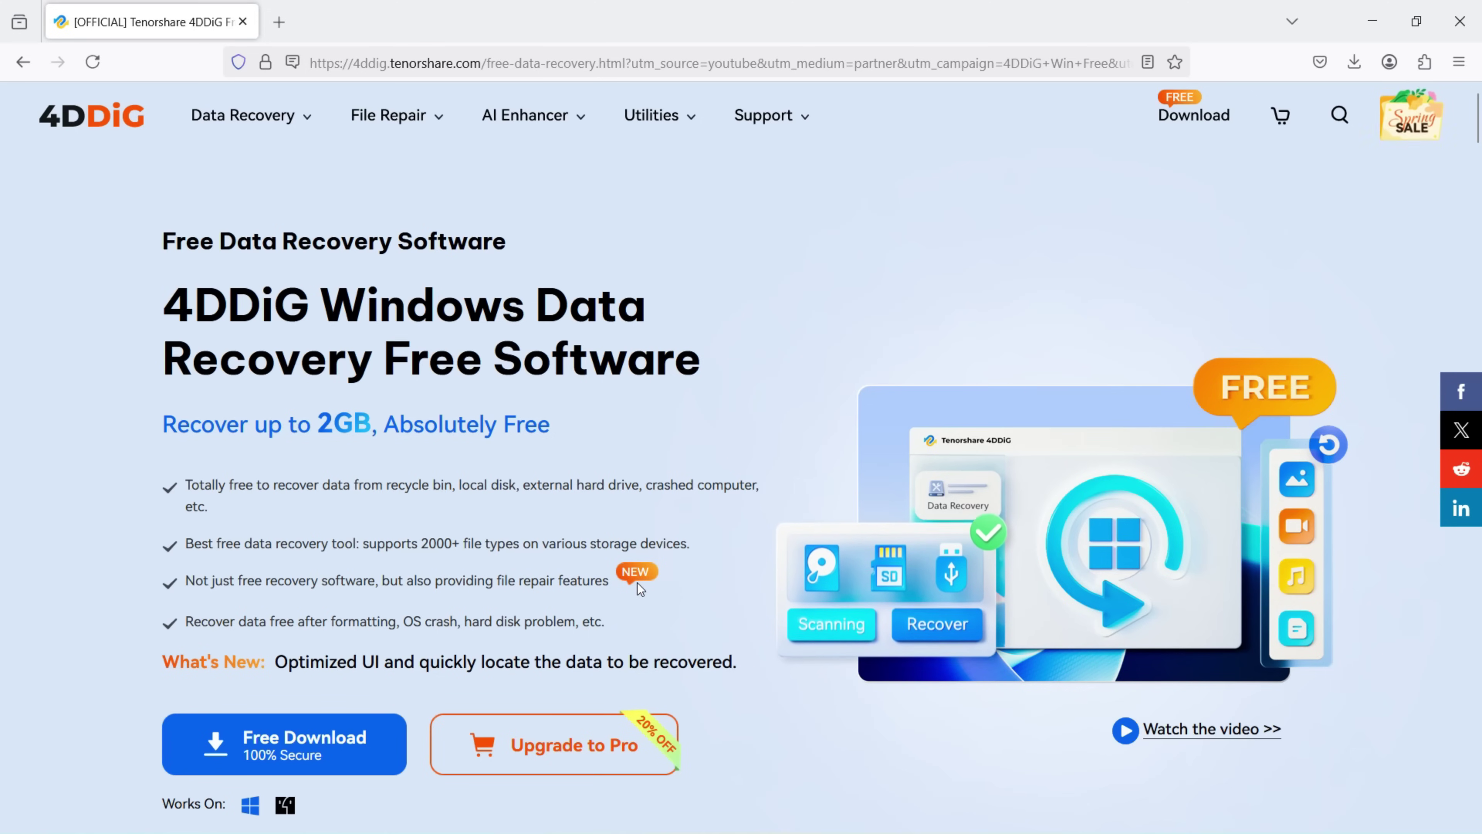
pyautogui.scroll(-2, 640, 588)
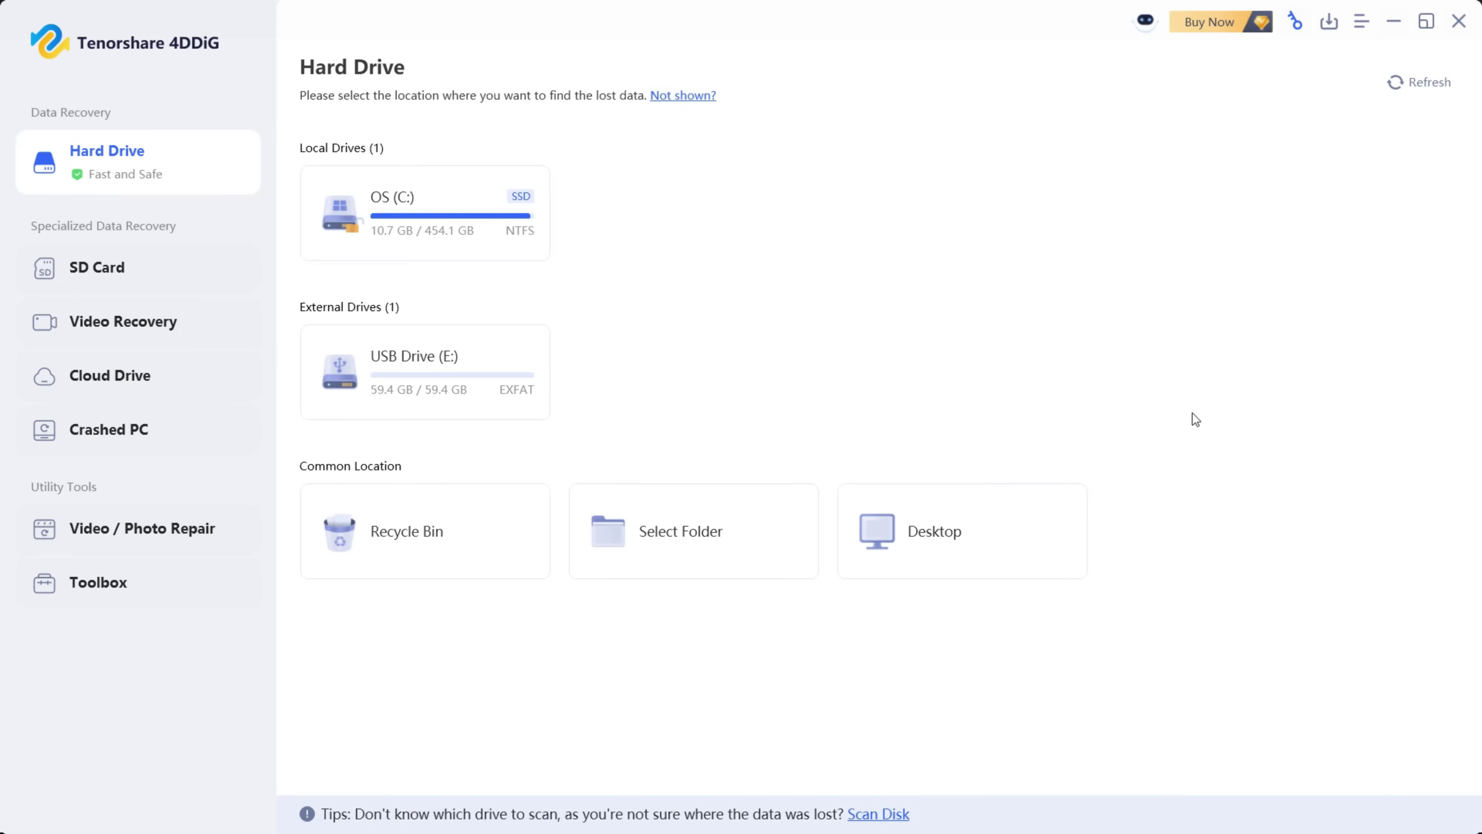
# - Visit 4DDiG's Crashed PC page, then return to the Hard Drive page listing C:, E: and common locations
pyautogui.moveTo(429, 383)
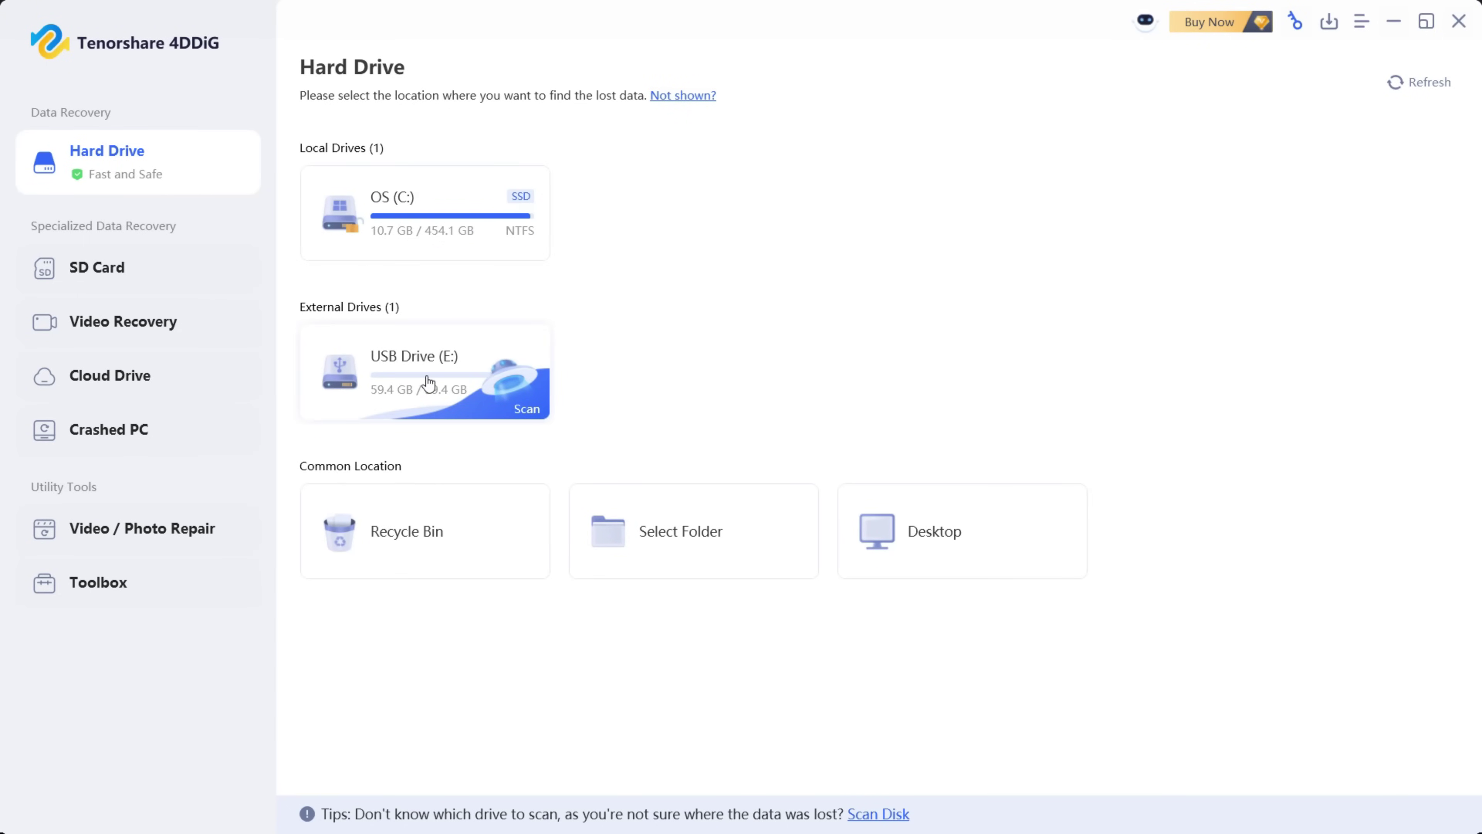
pyautogui.moveTo(385, 520)
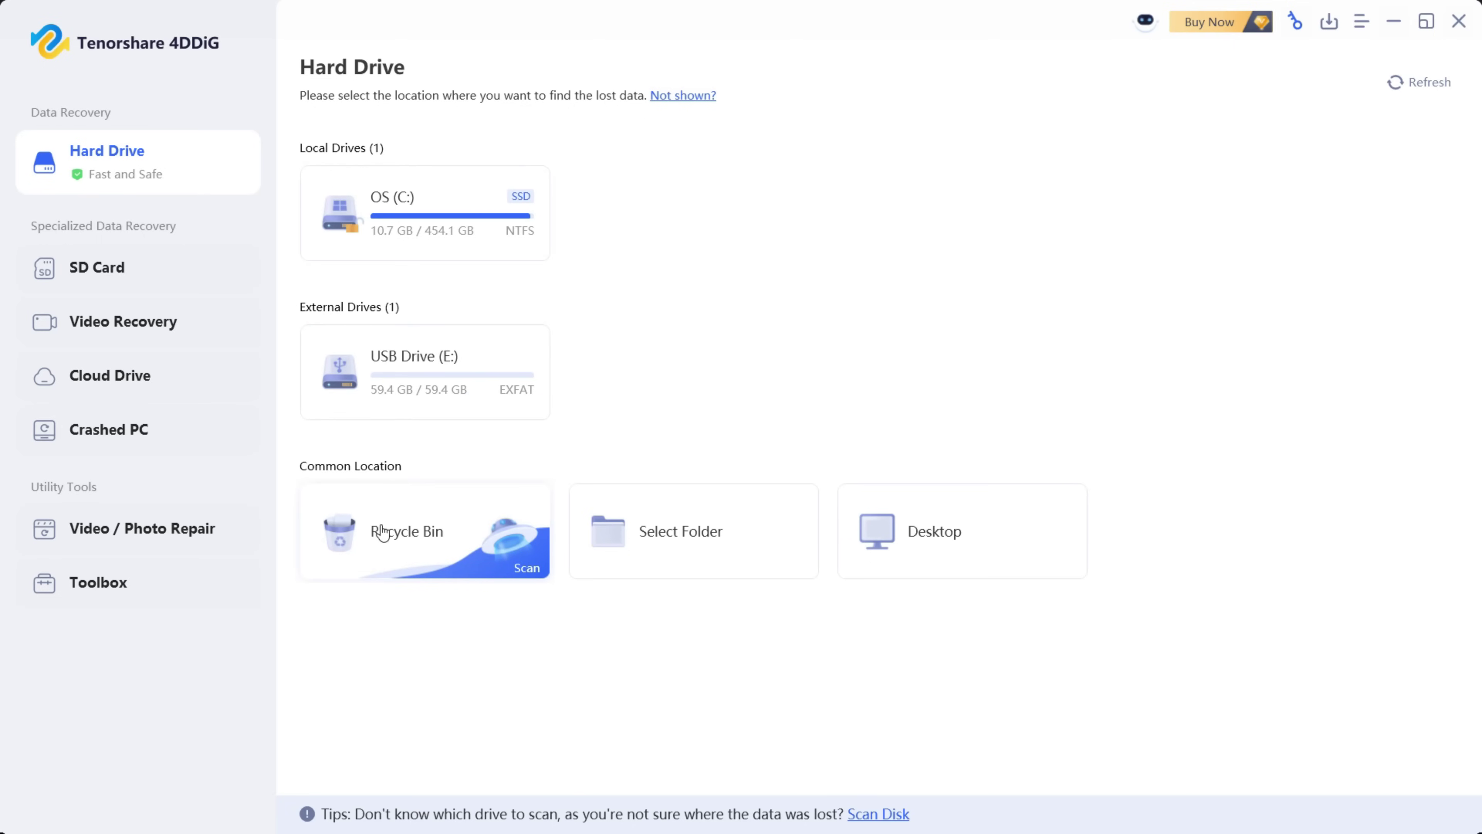
pyautogui.moveTo(588, 556)
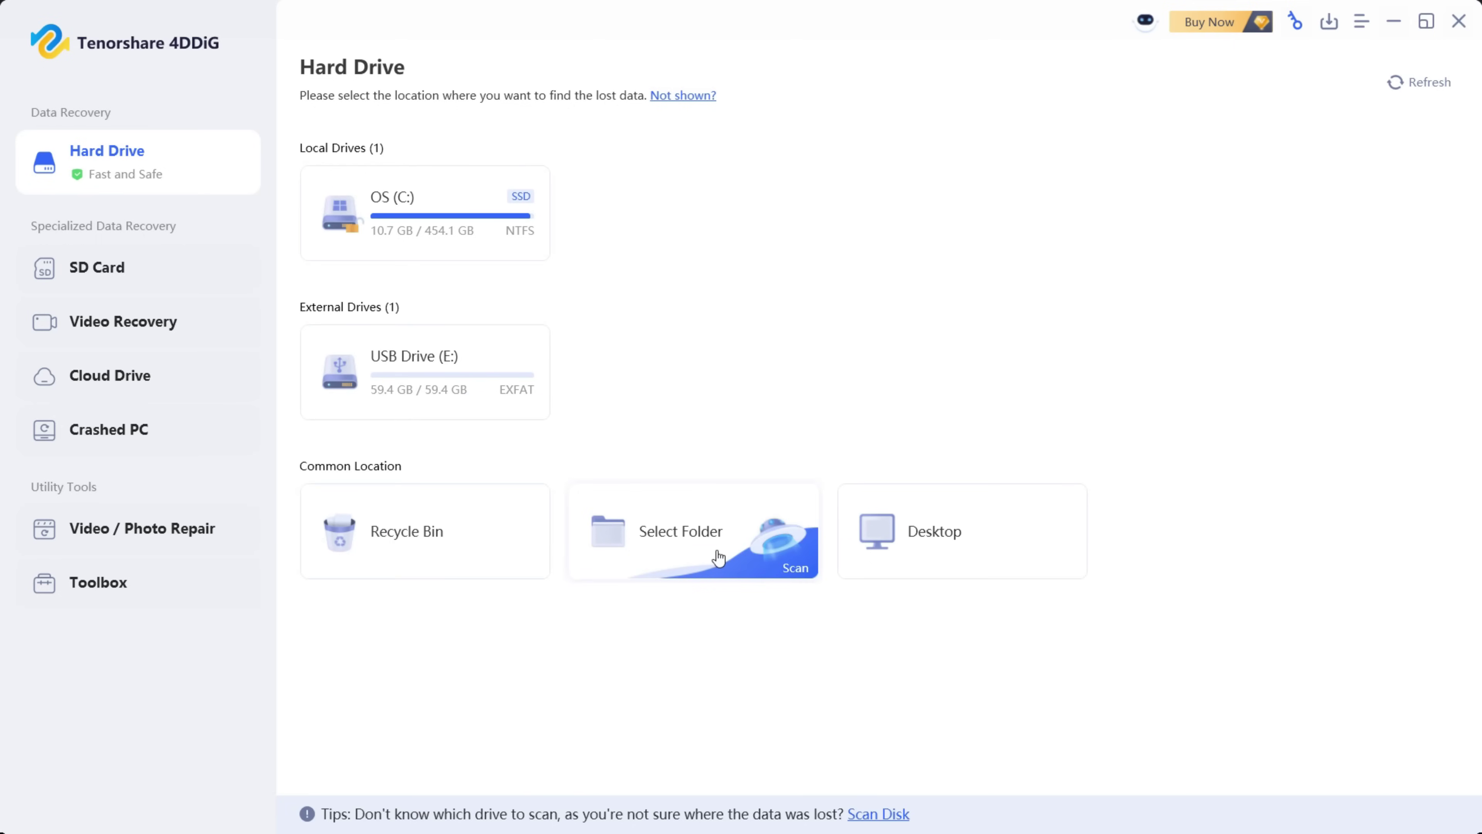
pyautogui.moveTo(986, 565)
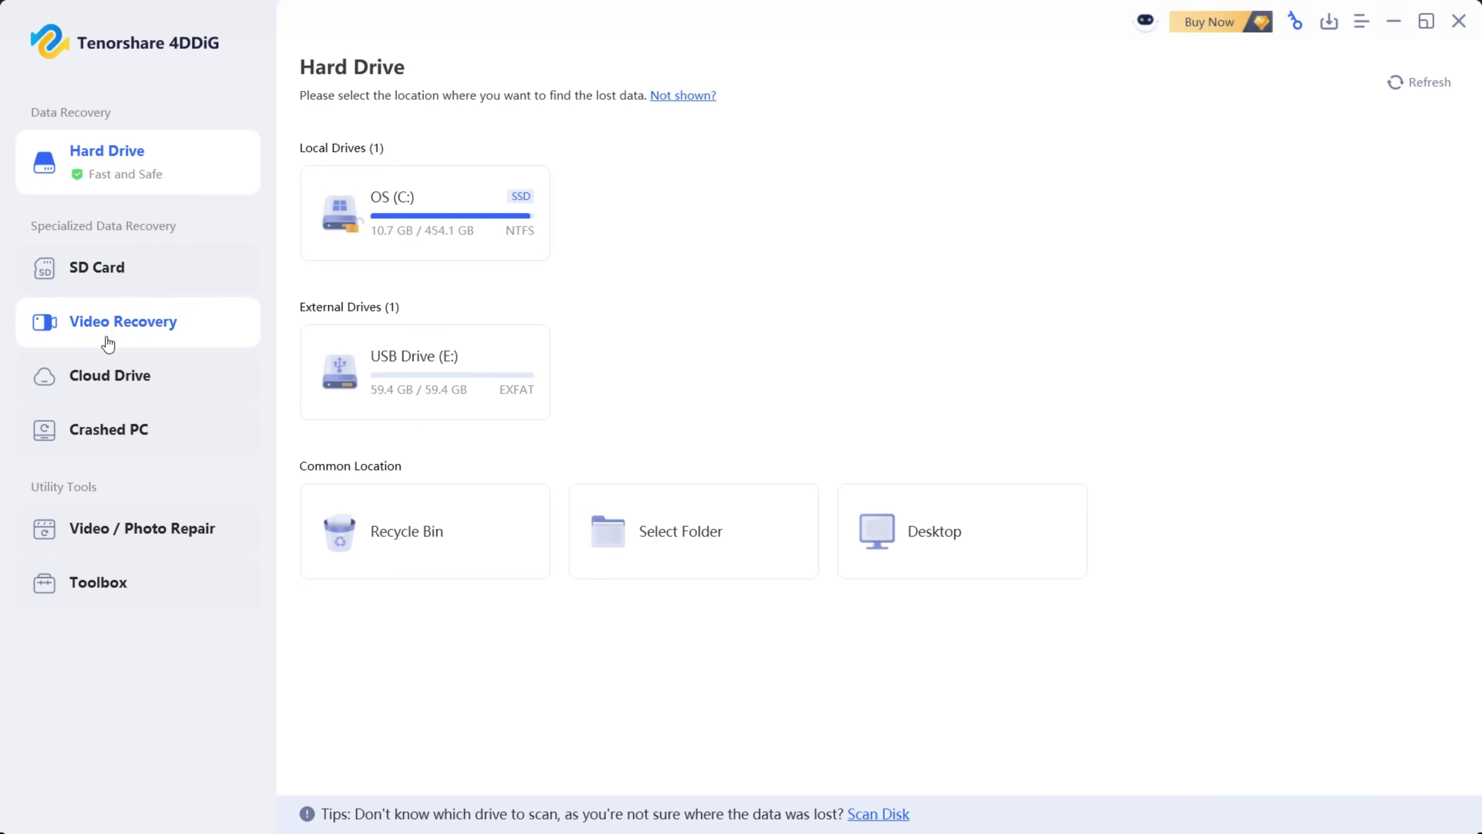
pyautogui.click(140, 417)
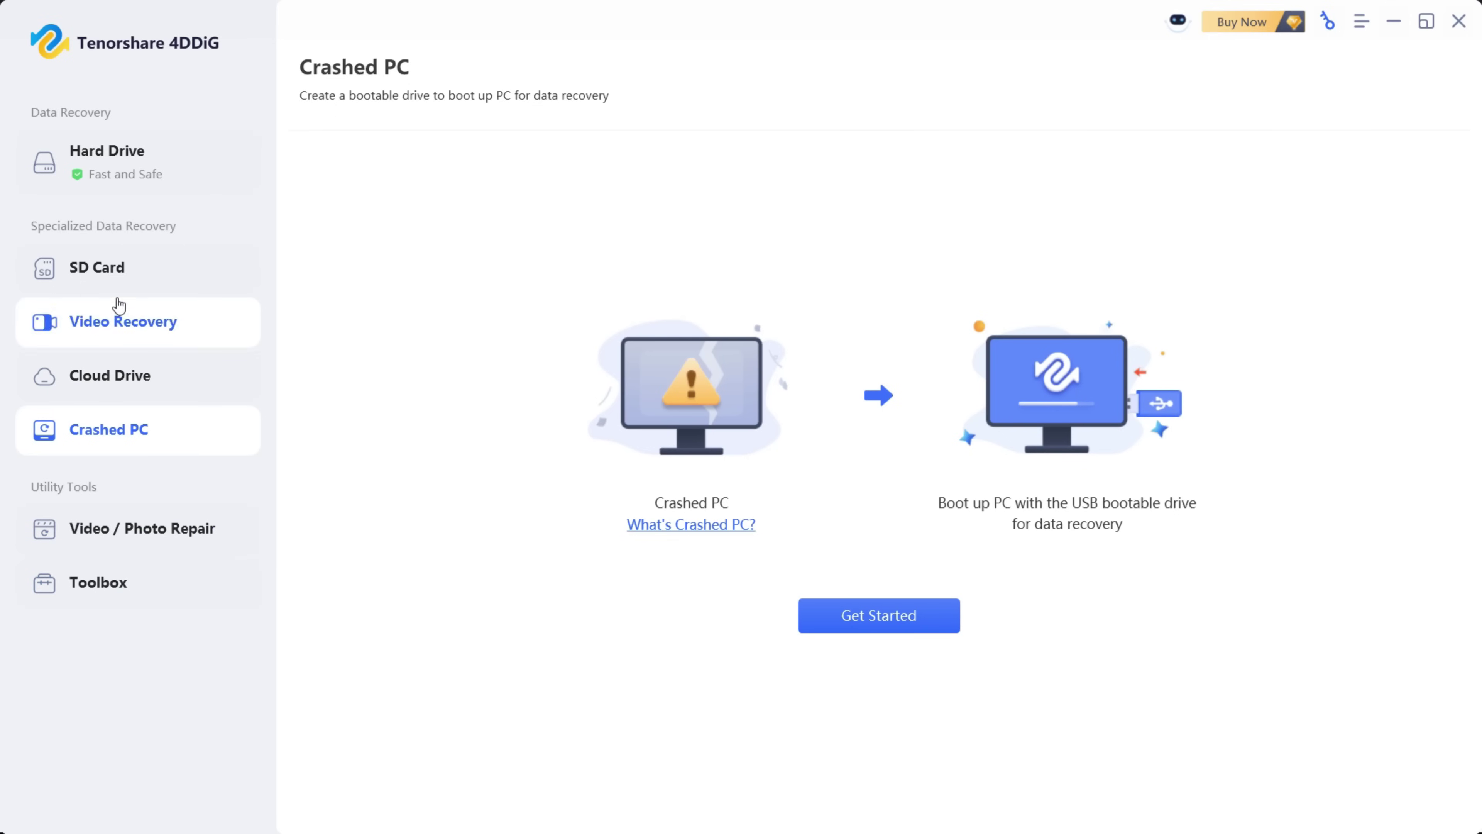
pyautogui.click(105, 156)
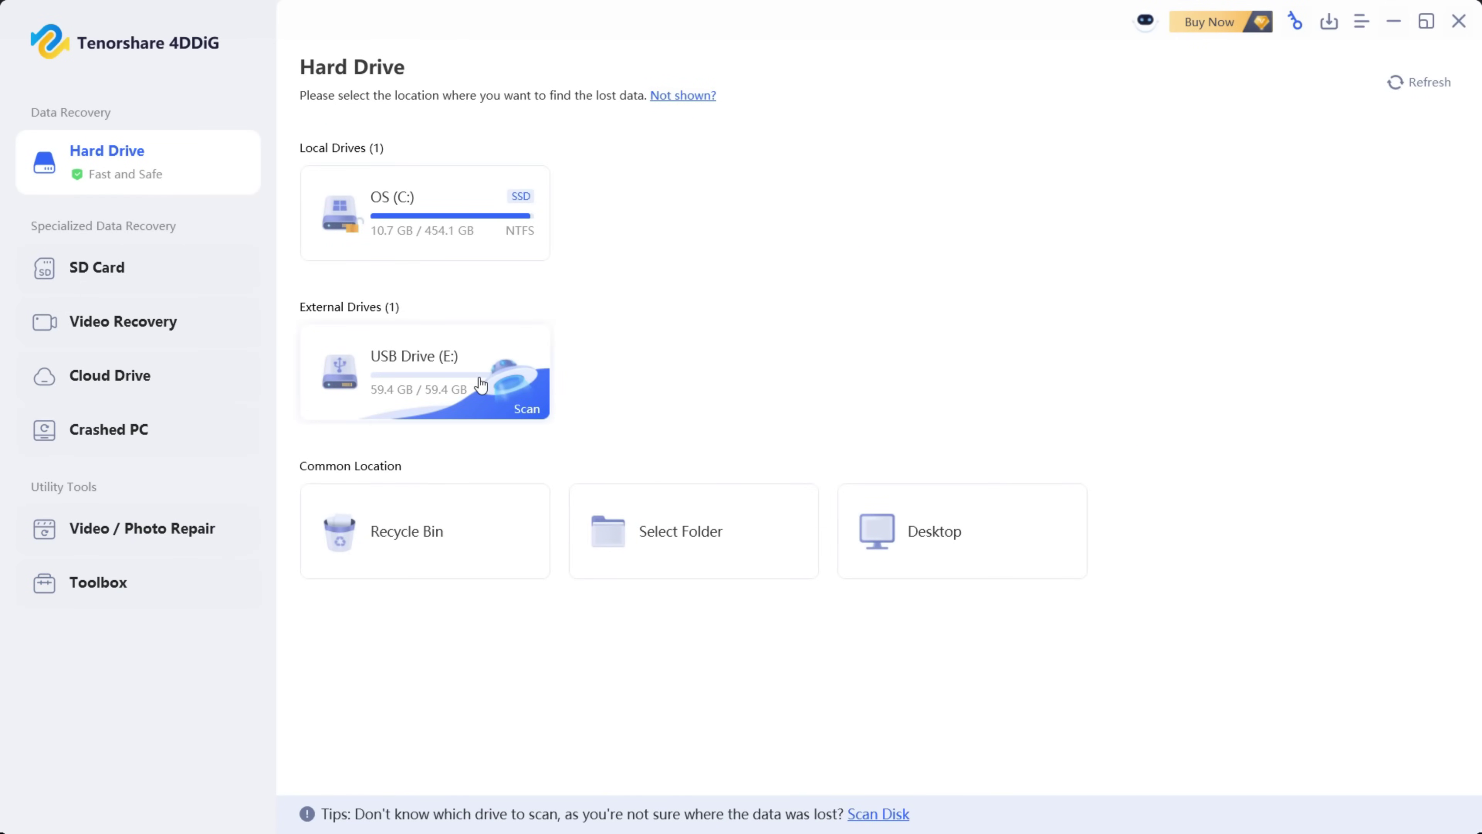
# - Scan USB Drive (E:) for photos, videos, documents, audio and other files
pyautogui.click(418, 382)
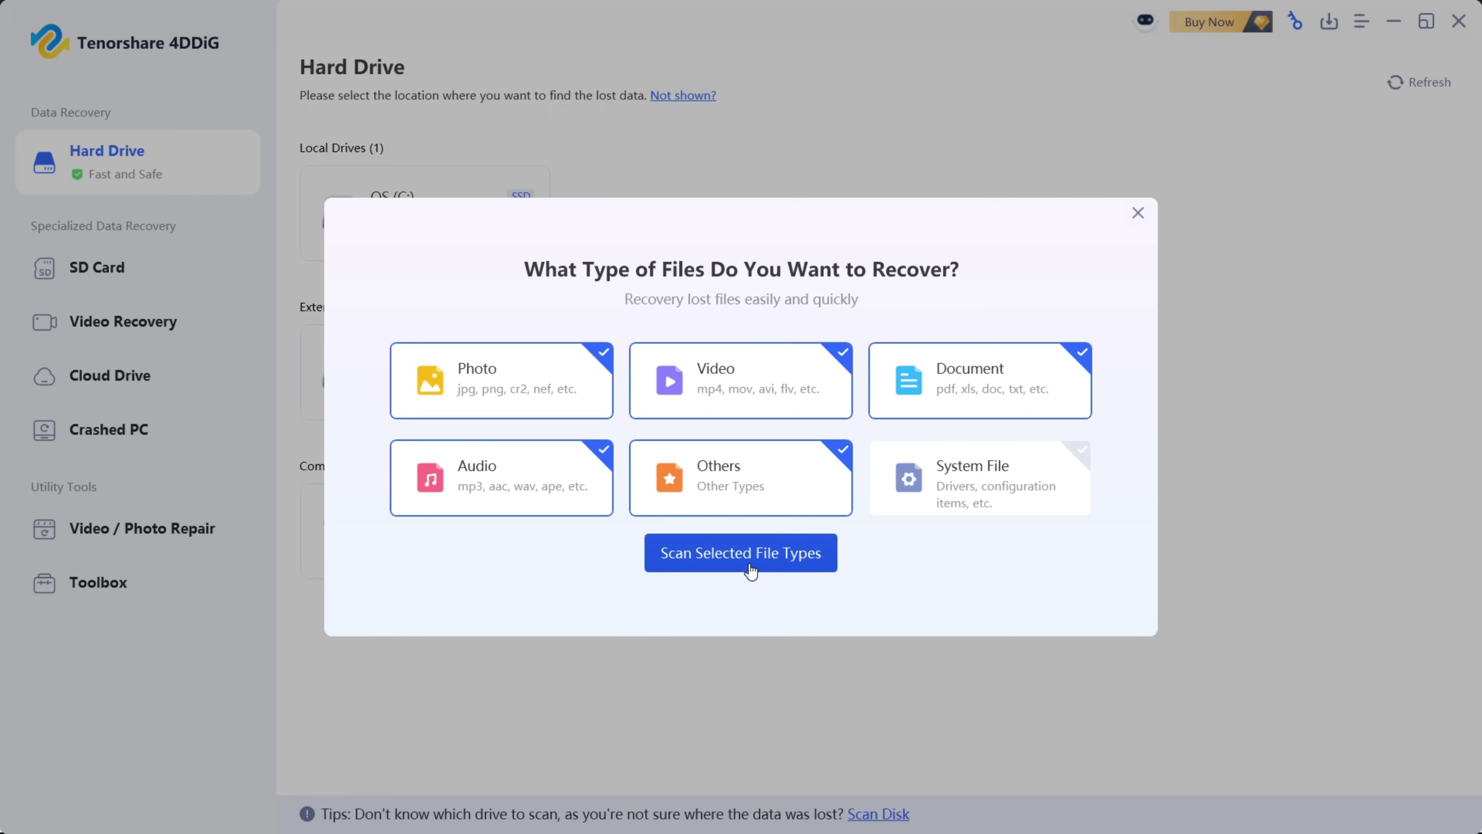
pyautogui.click(741, 555)
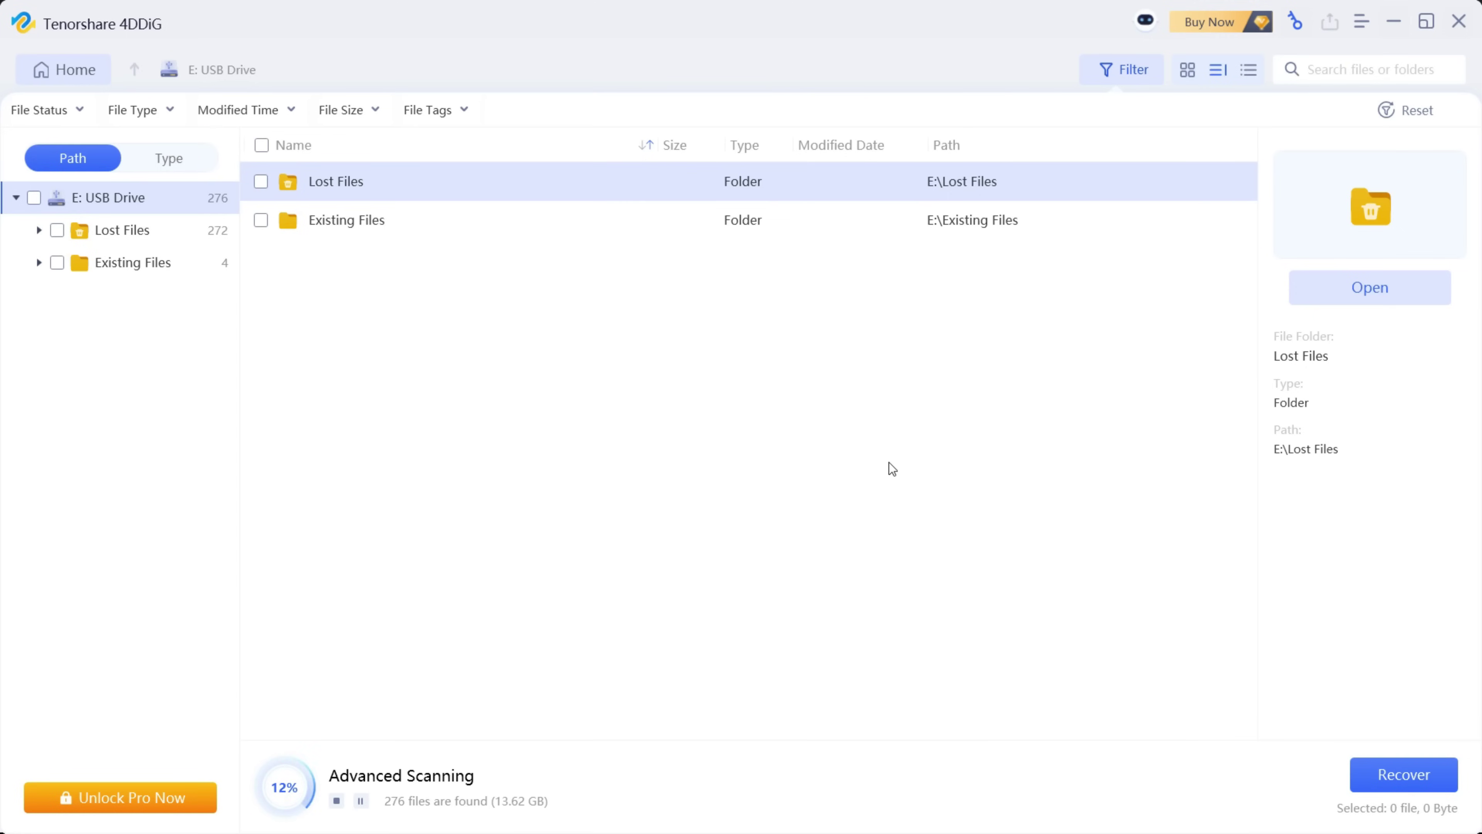
# - In Lost Files, preview the 4K-dog.mp4 video, then the dog.png and girl.jpg photos
pyautogui.click(135, 234)
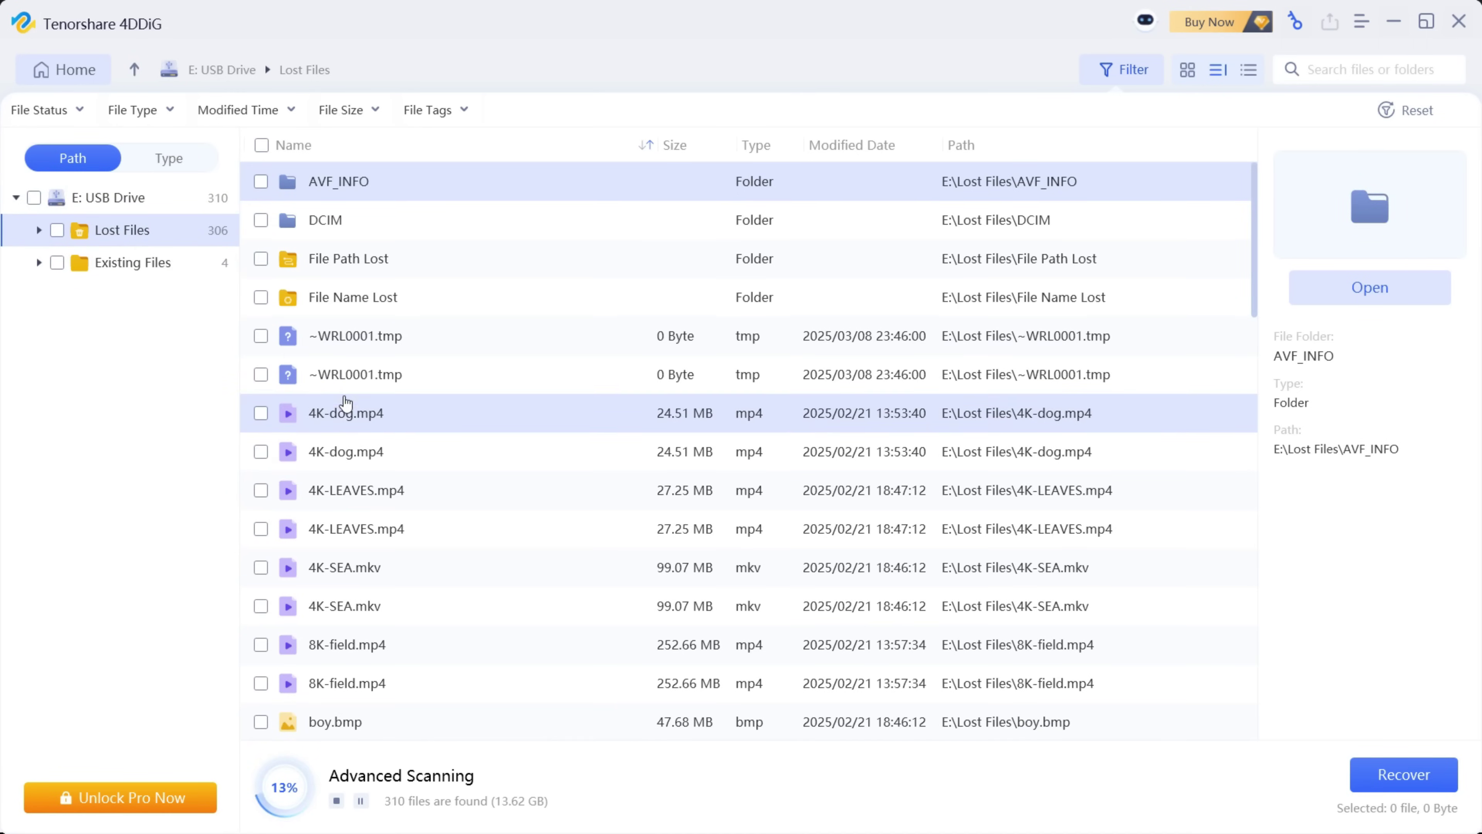
pyautogui.click(333, 413)
pyautogui.click(1375, 297)
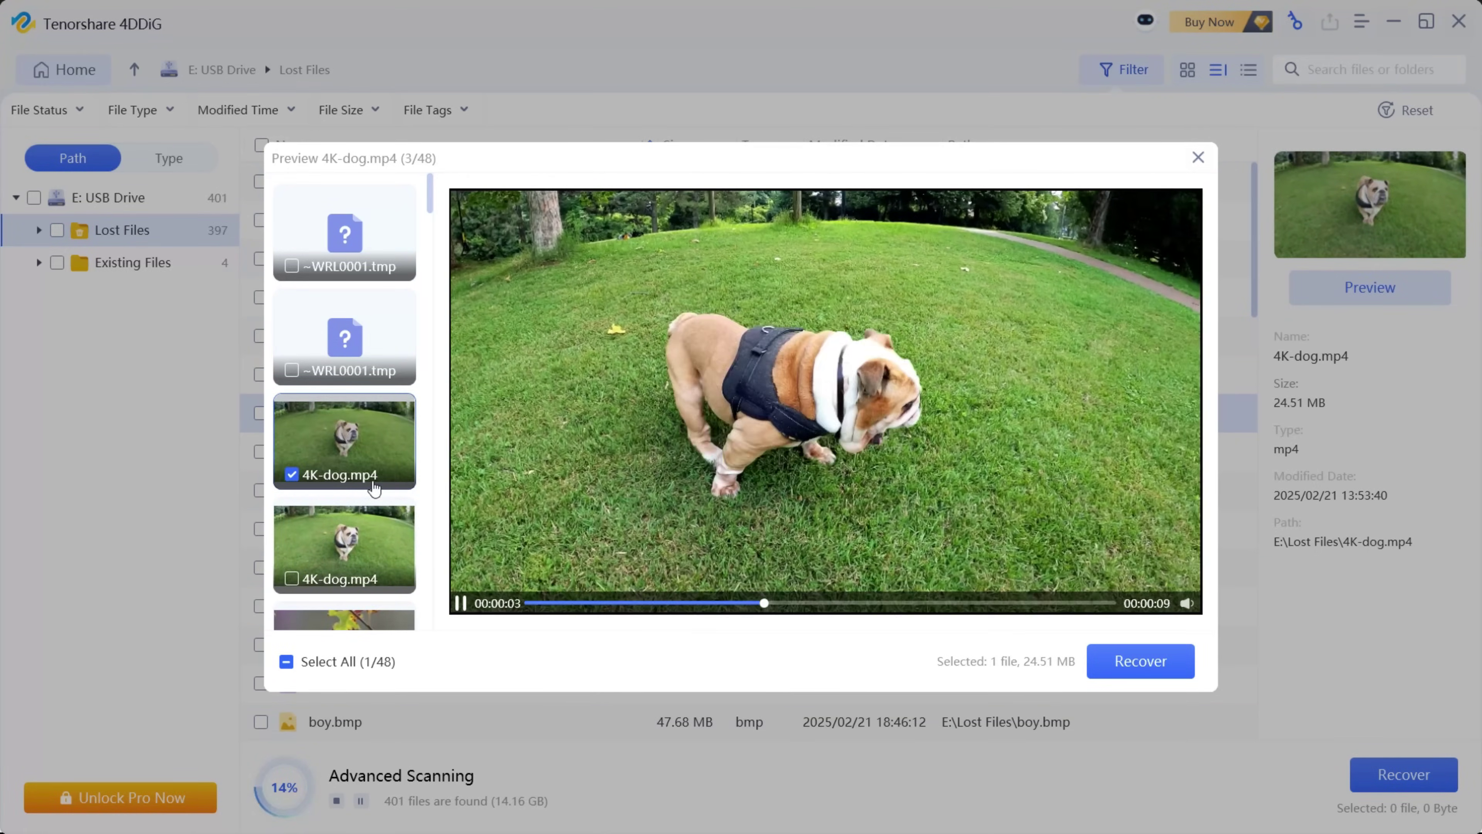
pyautogui.scroll(-5, 370, 487)
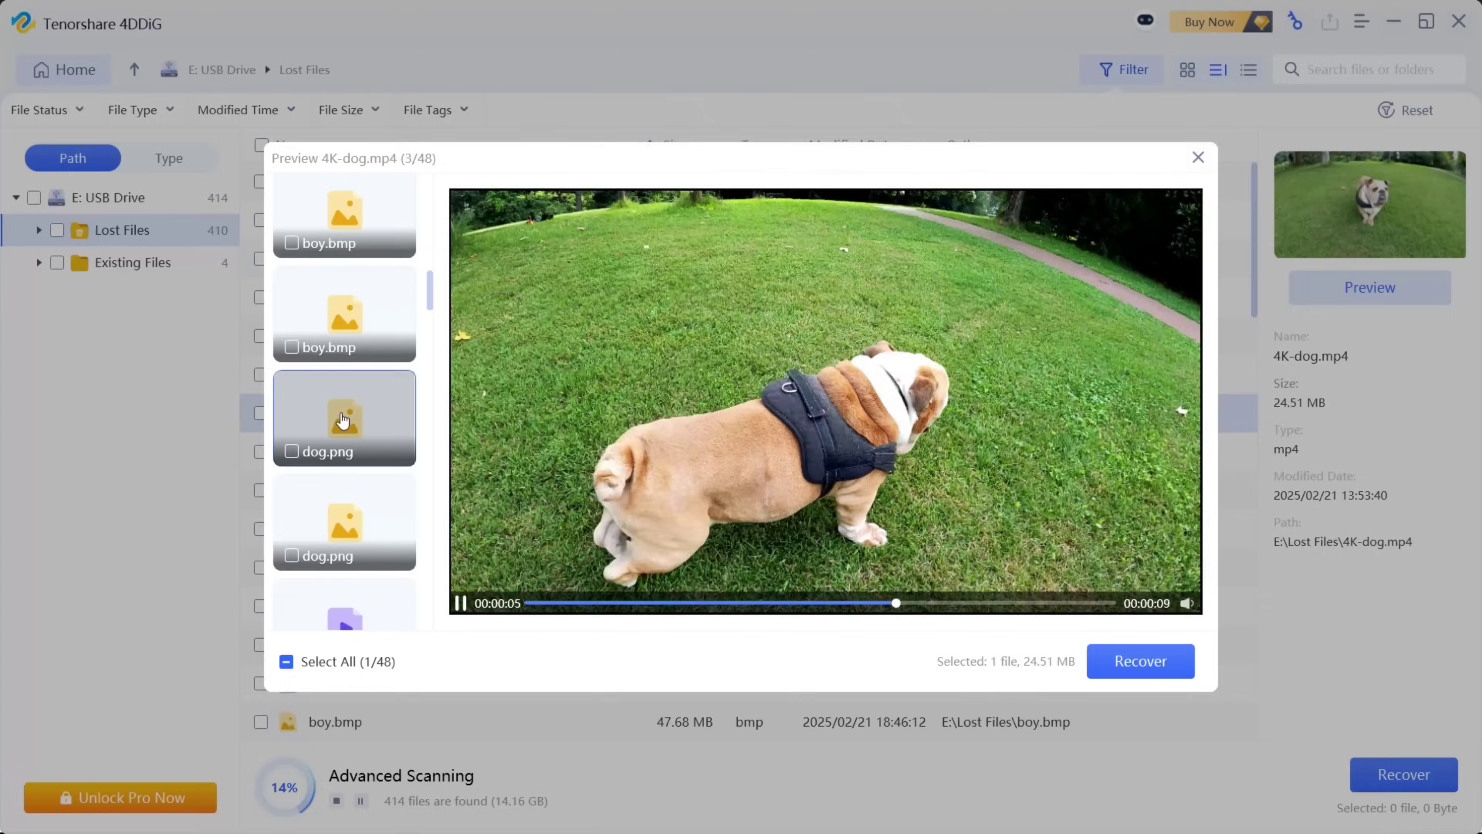
pyautogui.click(343, 420)
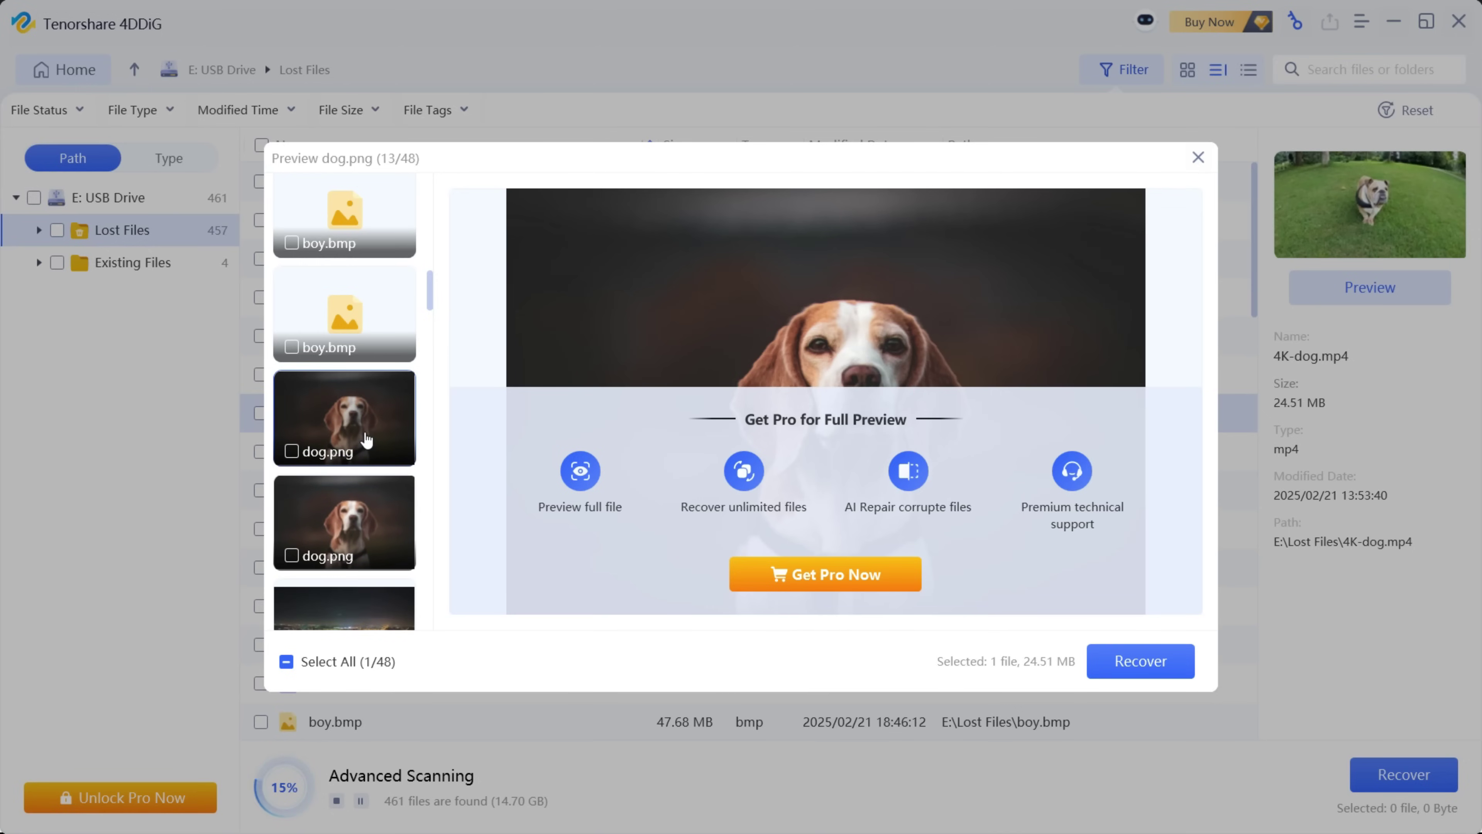
pyautogui.scroll(-5, 366, 439)
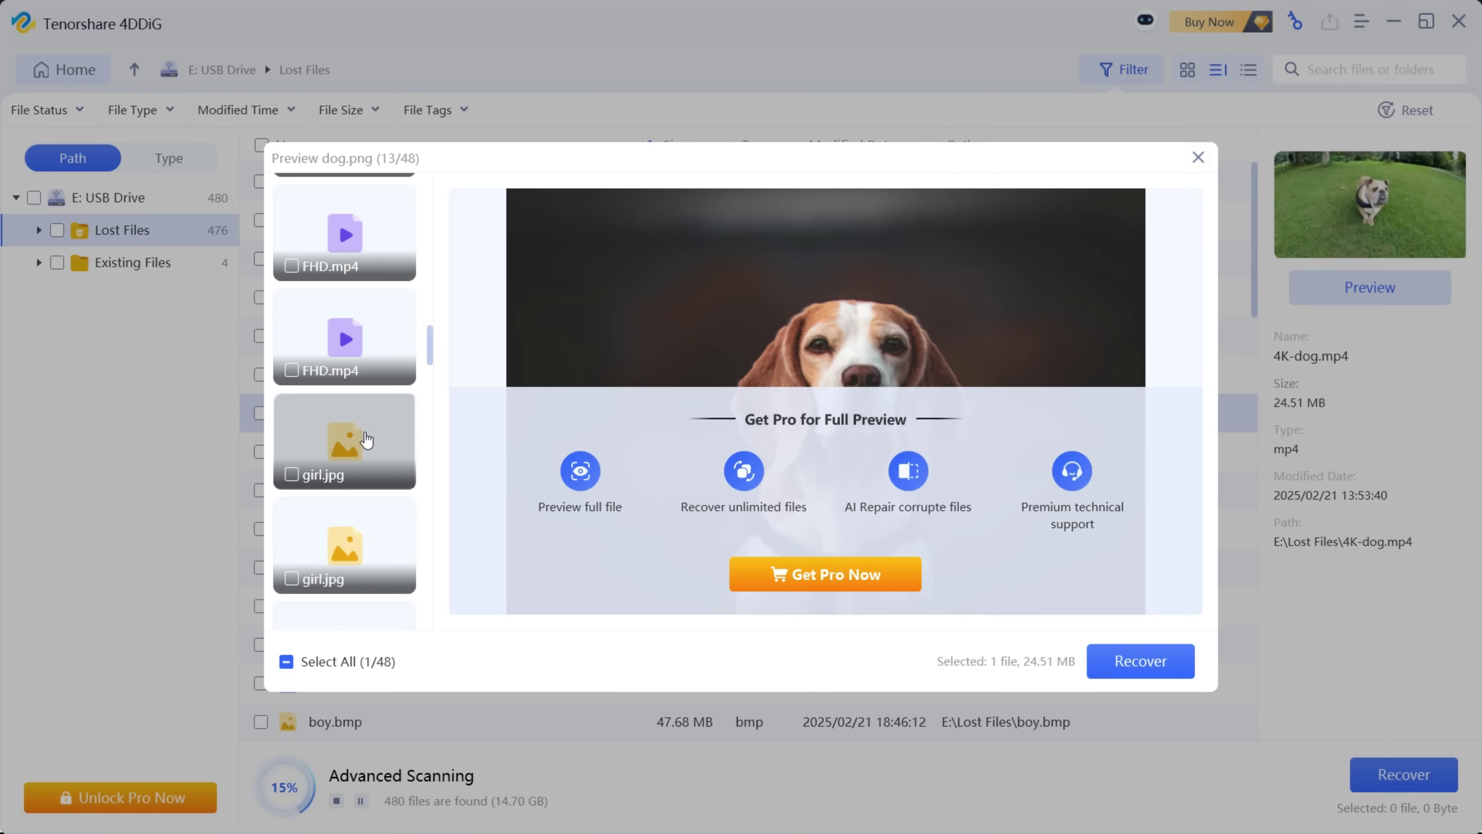
pyautogui.click(367, 439)
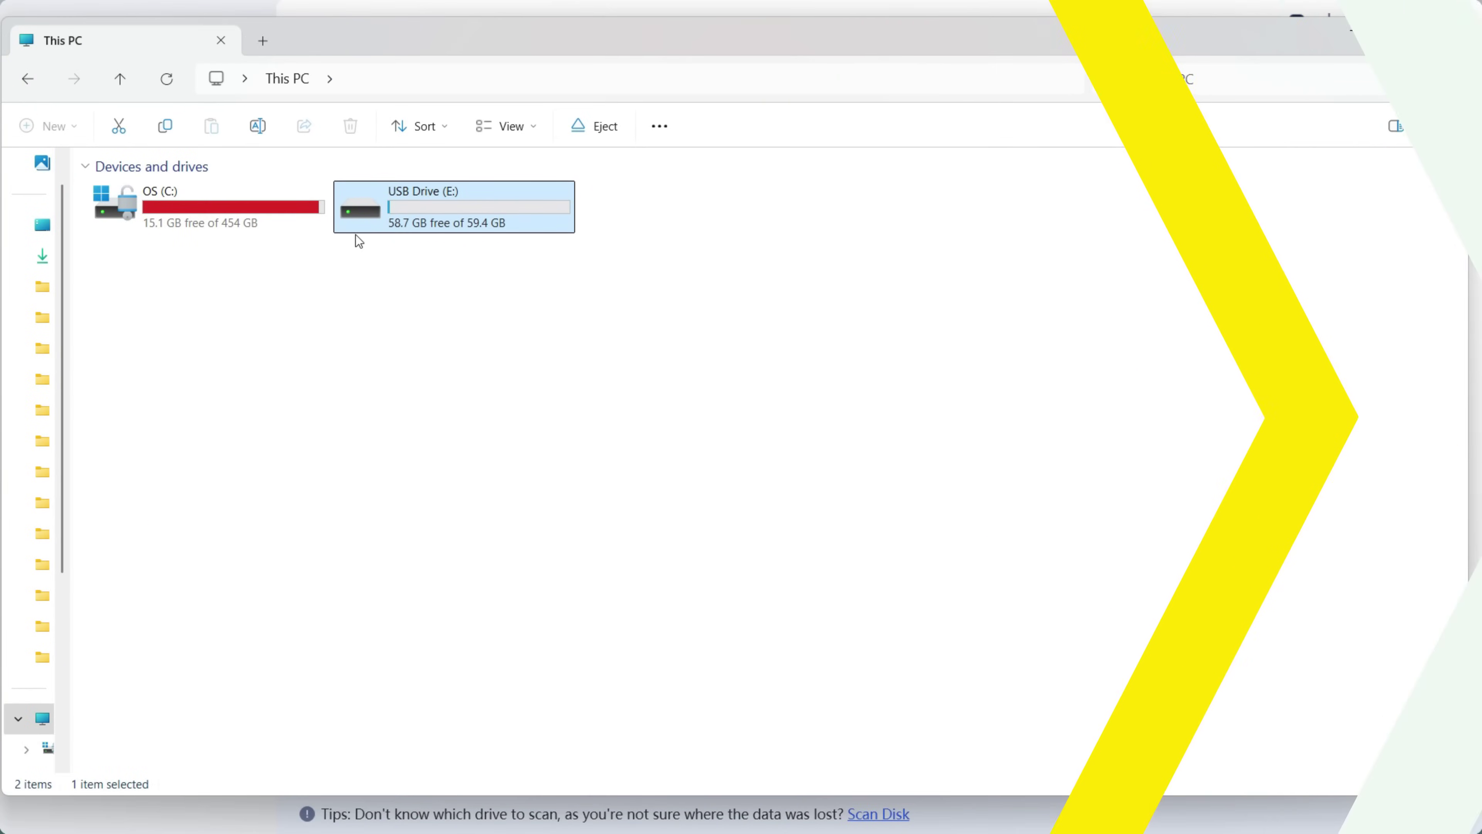
# - Open USB Drive (E:), select all 22 files and permanently delete them
pyautogui.doubleClick(447, 211)
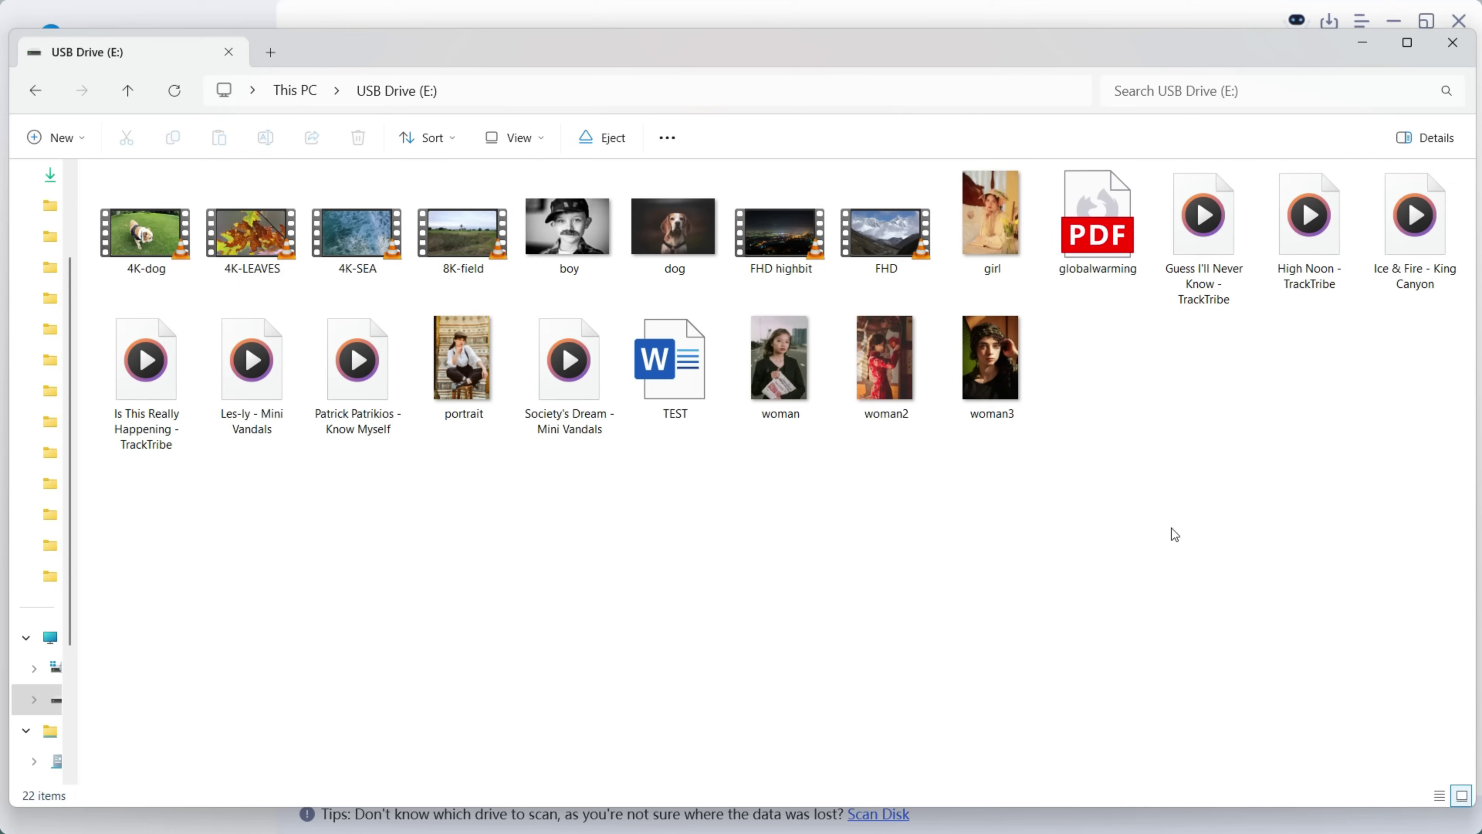
pyautogui.moveTo(1430, 477); pyautogui.dragTo(103, 170)
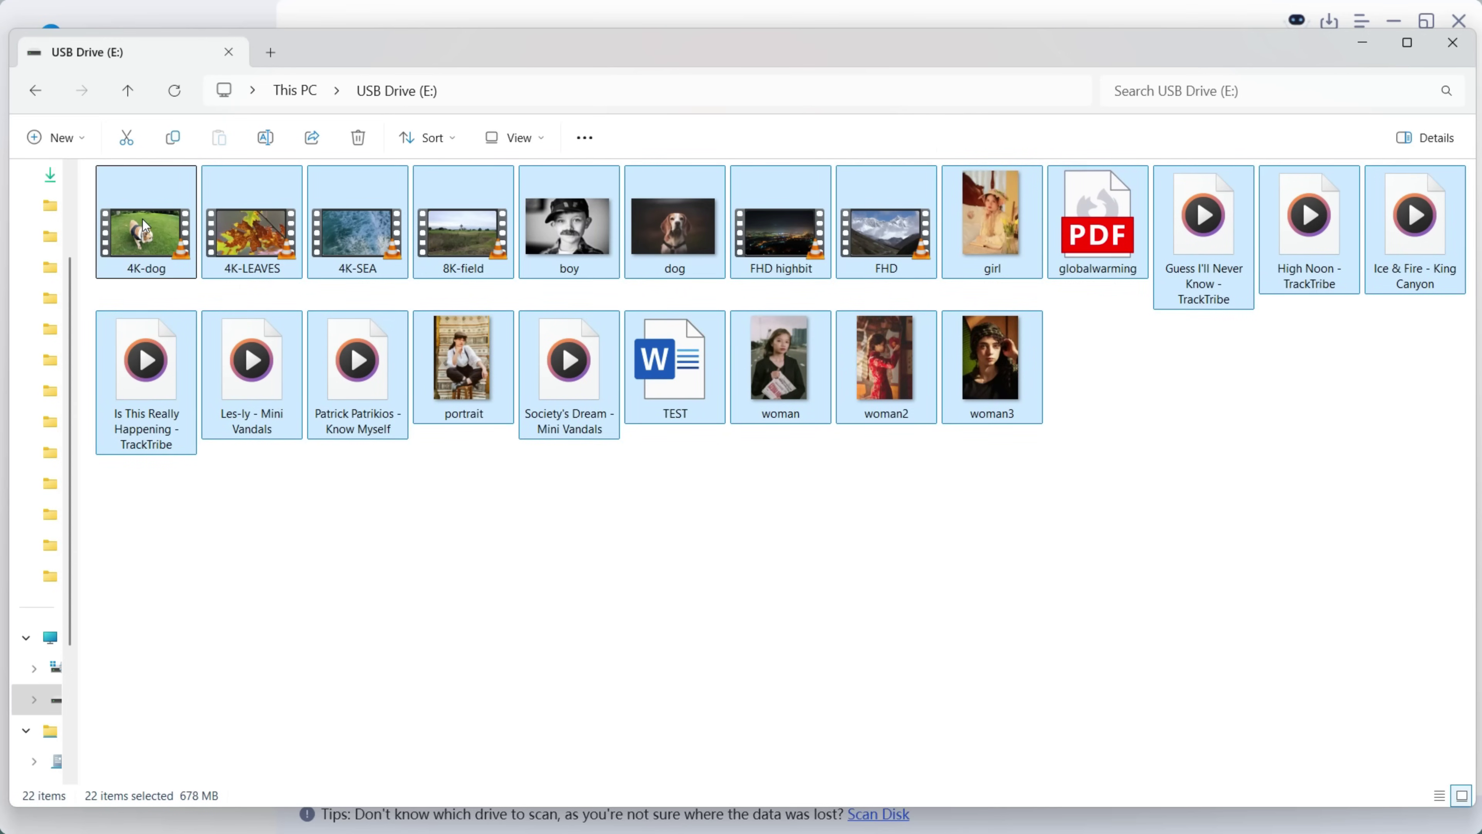
pyautogui.rightClick(146, 226)
pyautogui.click(406, 248)
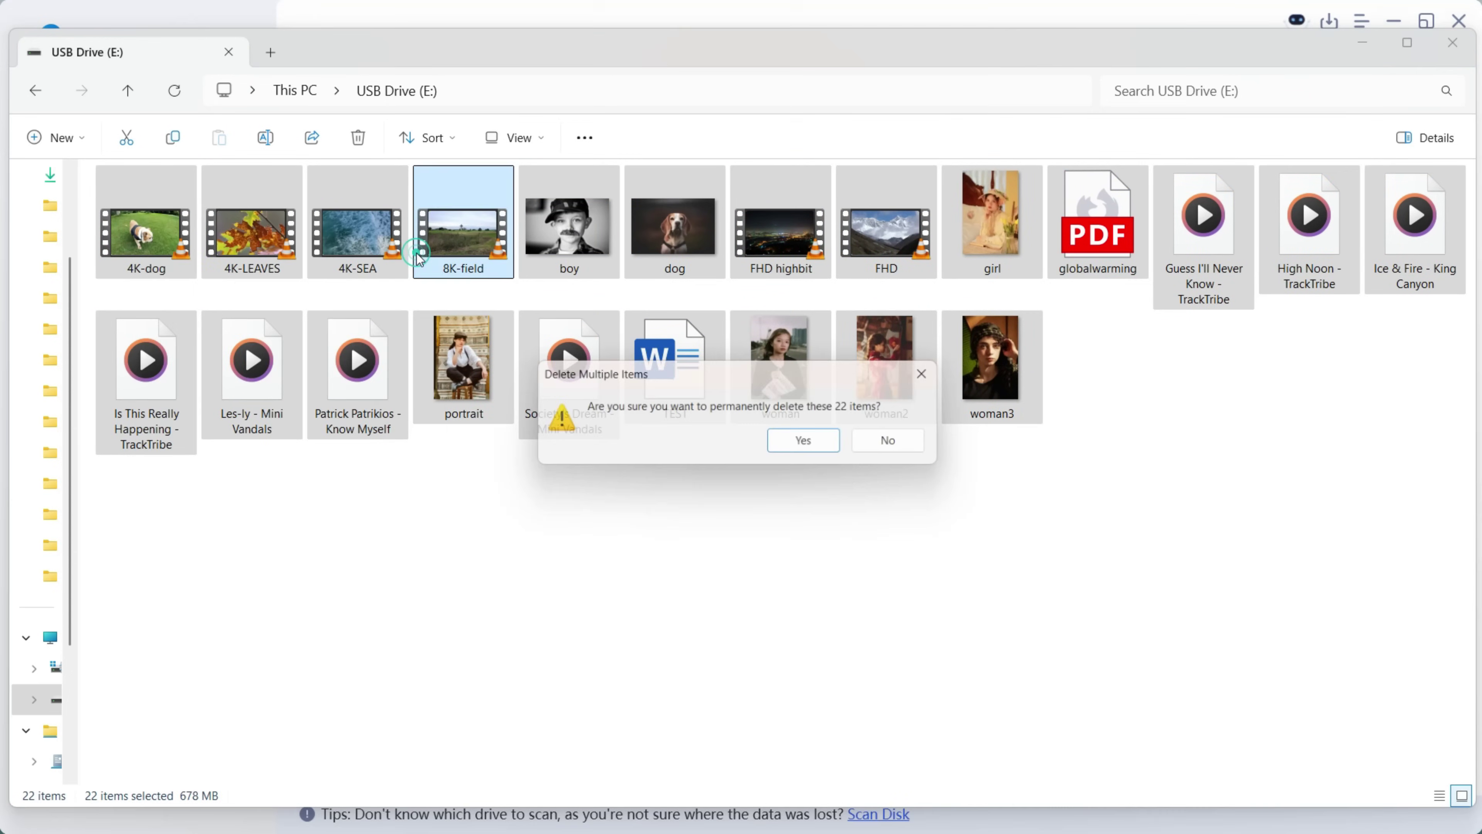
pyautogui.click(808, 442)
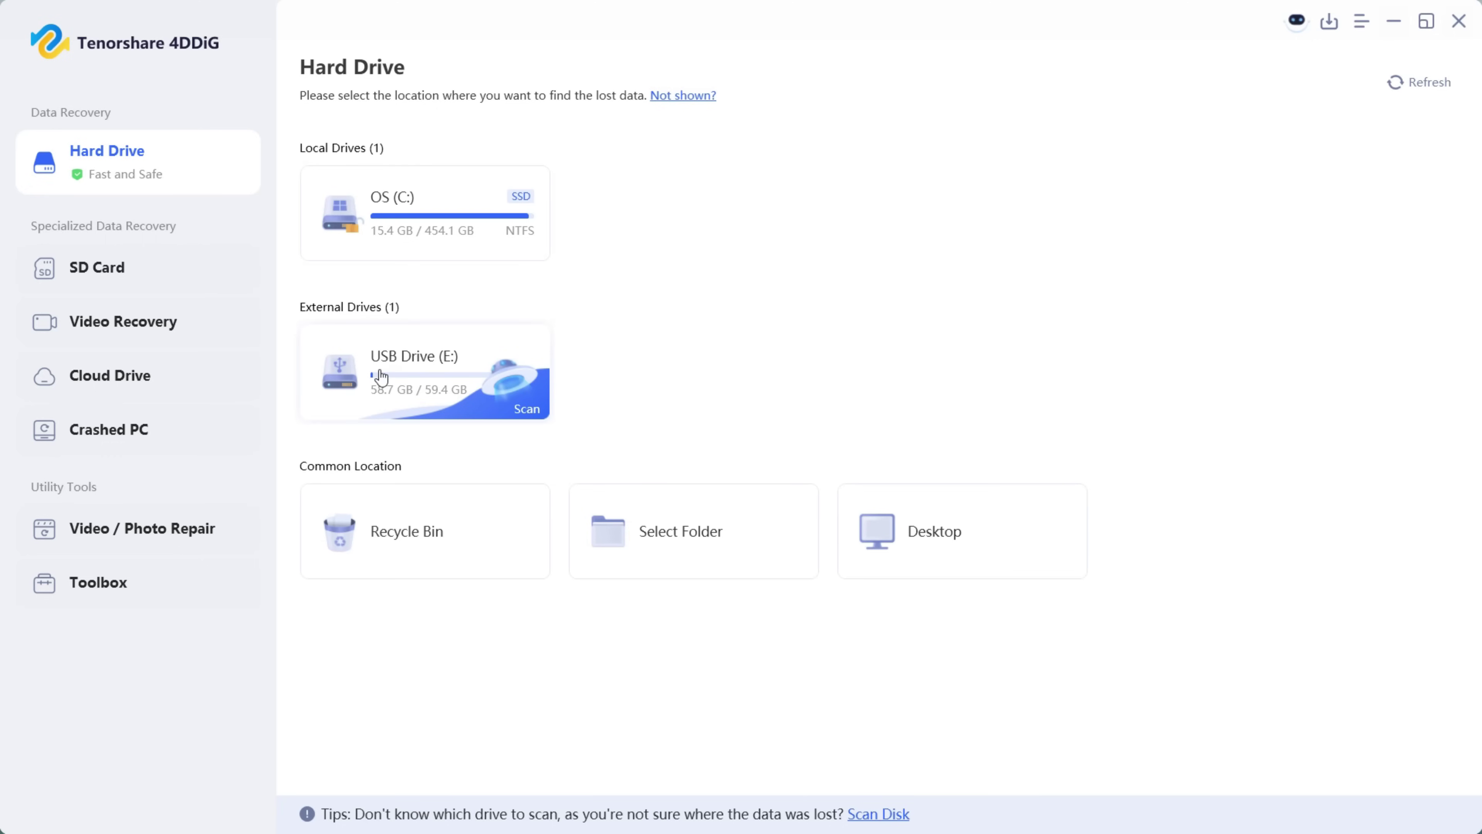
# - Rescan USB Drive (E:) with only Video ticked and open the resulting Lost Files folder
pyautogui.click(455, 375)
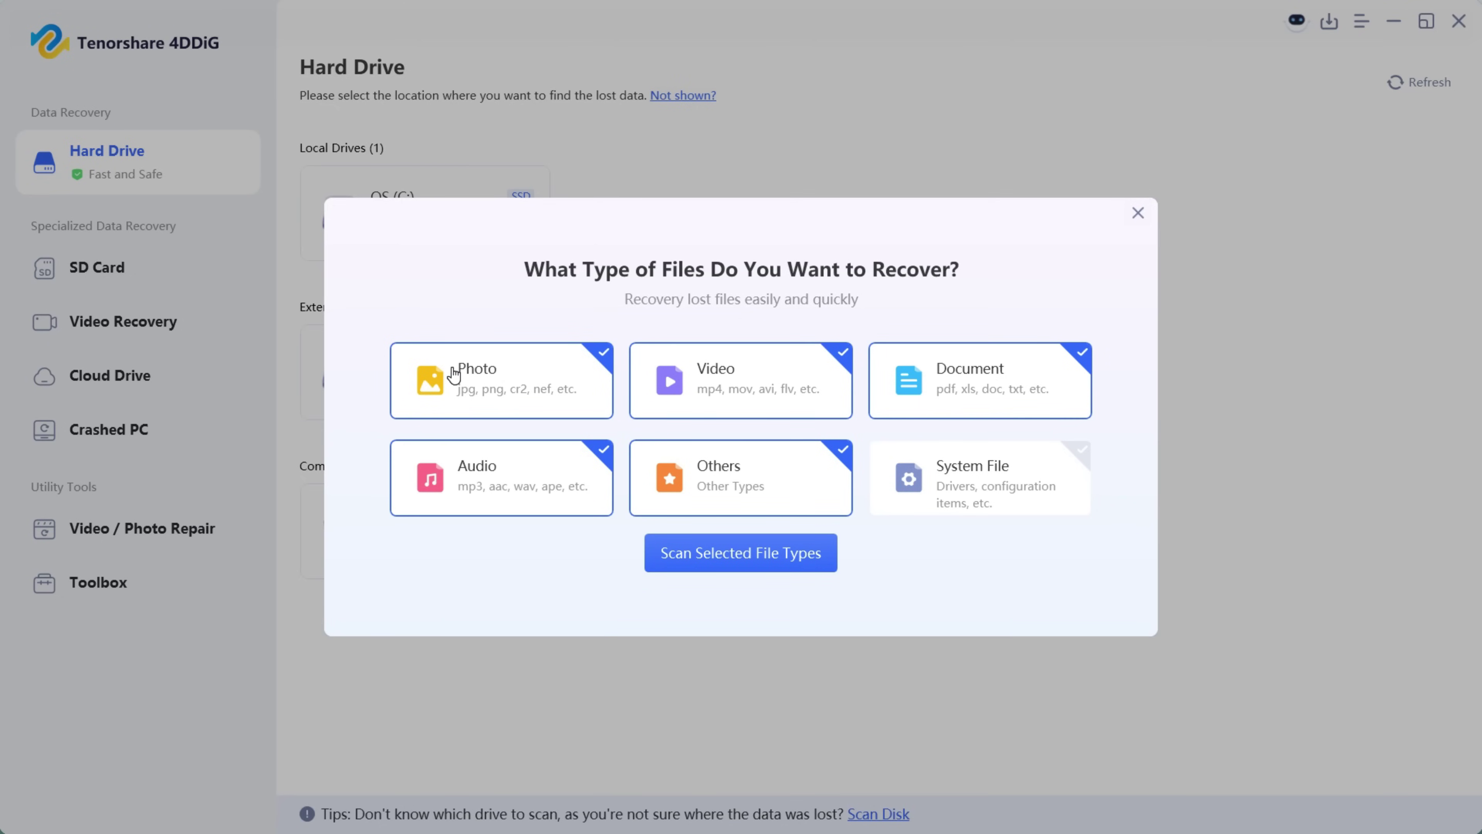
pyautogui.click(722, 484)
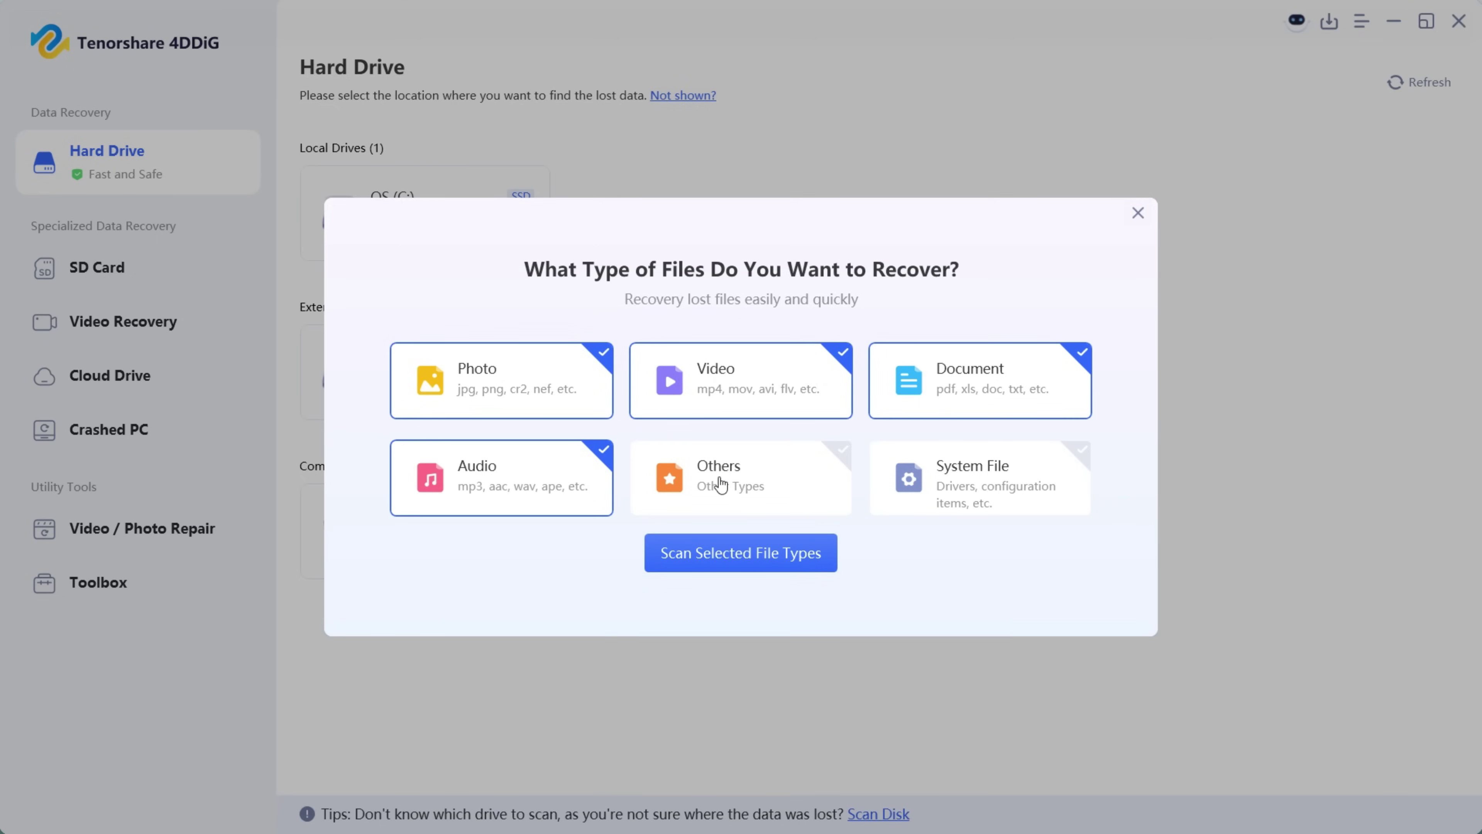
pyautogui.click(597, 483)
pyautogui.click(771, 397)
pyautogui.click(972, 402)
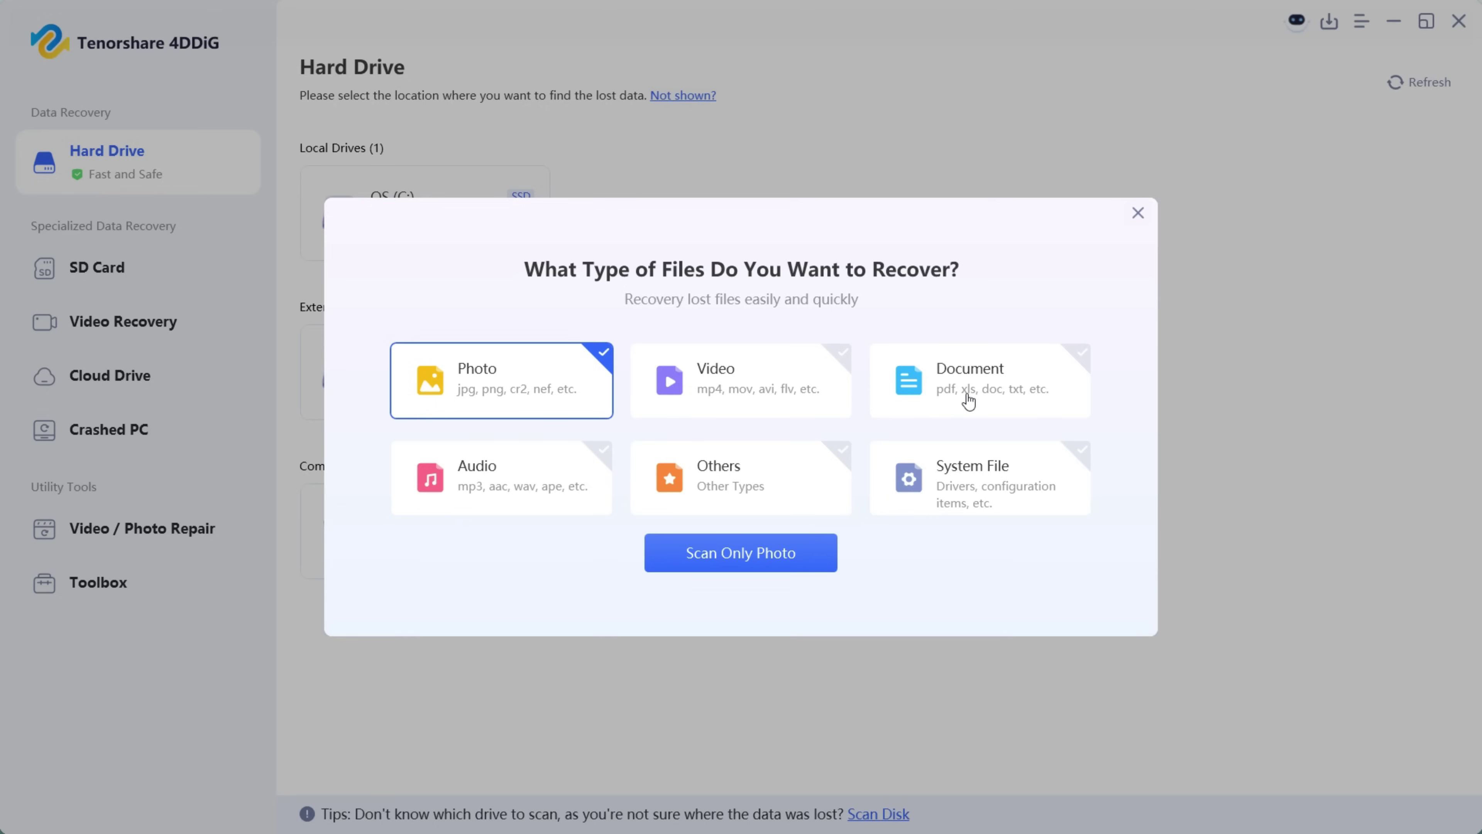
pyautogui.click(521, 380)
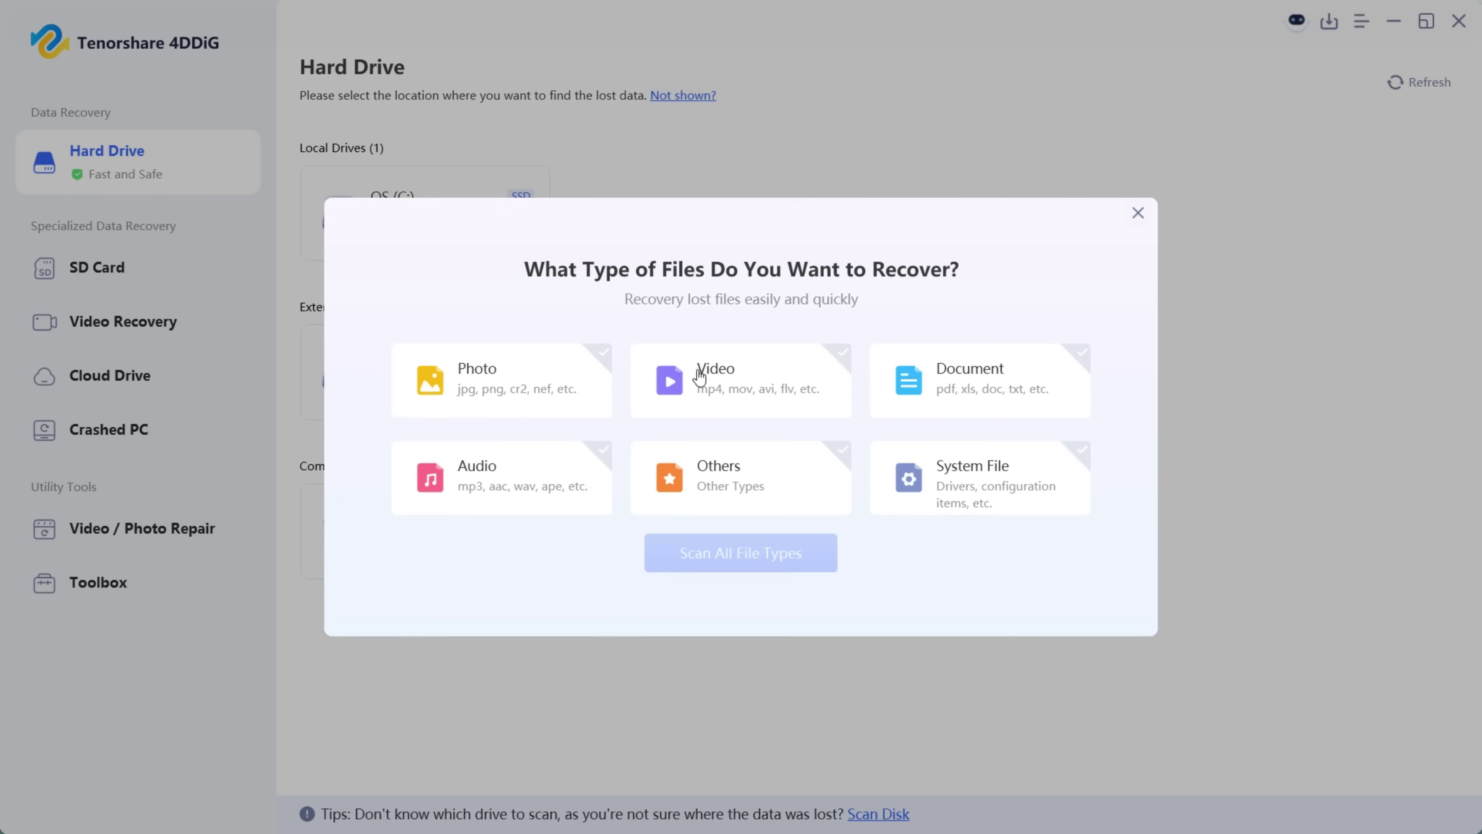
pyautogui.click(739, 377)
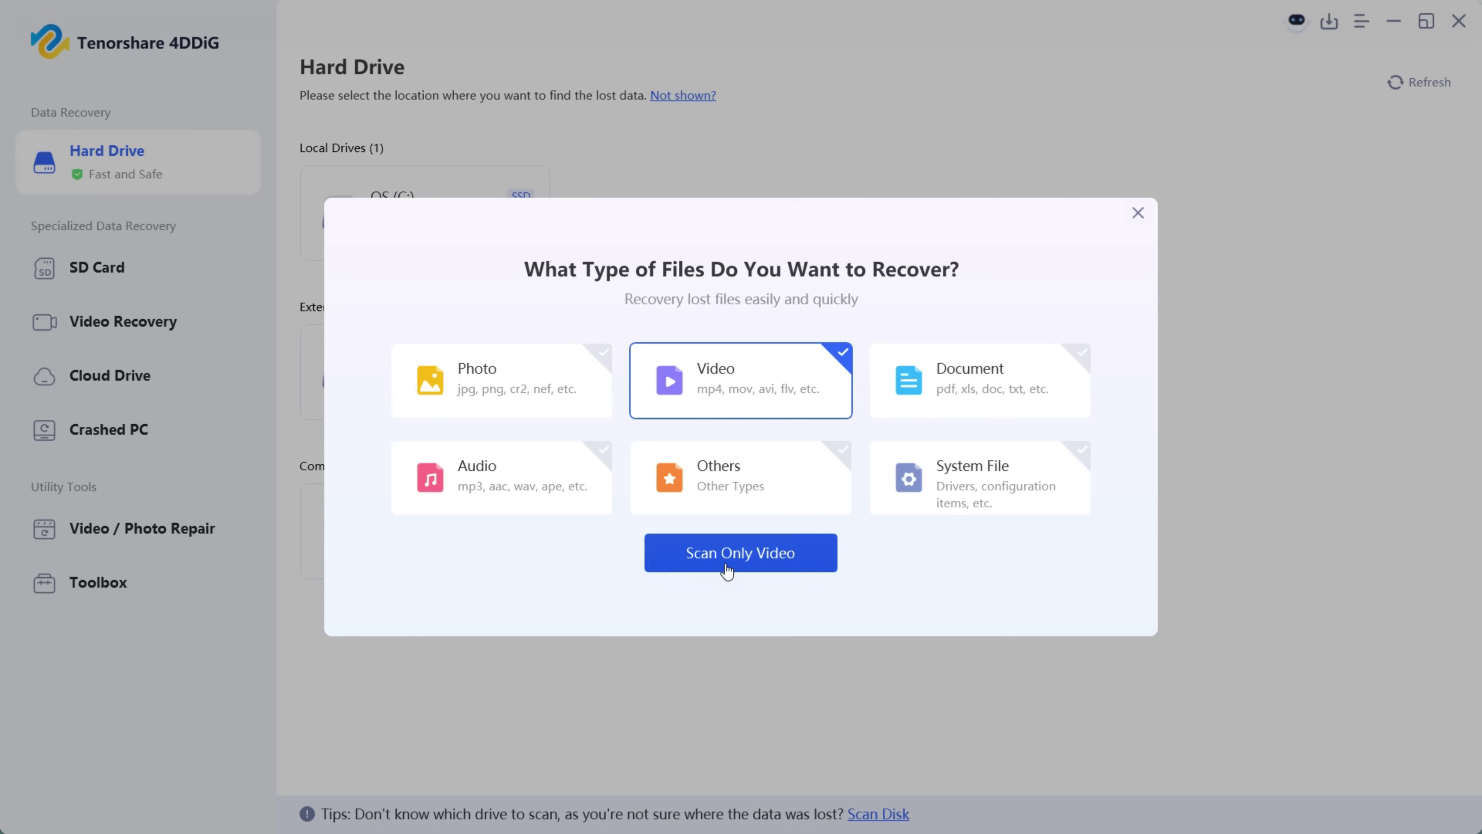
pyautogui.click(749, 559)
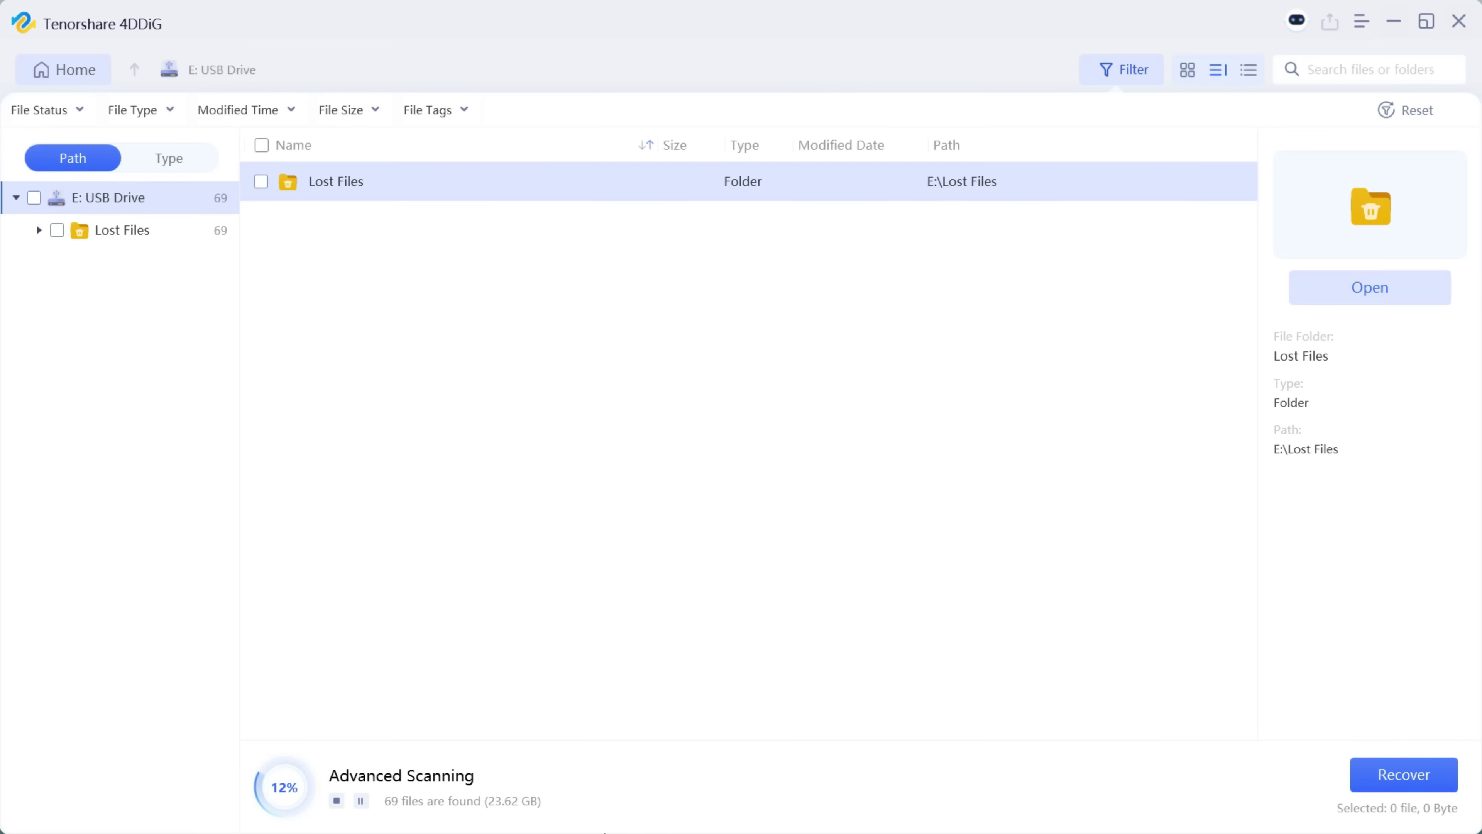
pyautogui.doubleClick(378, 185)
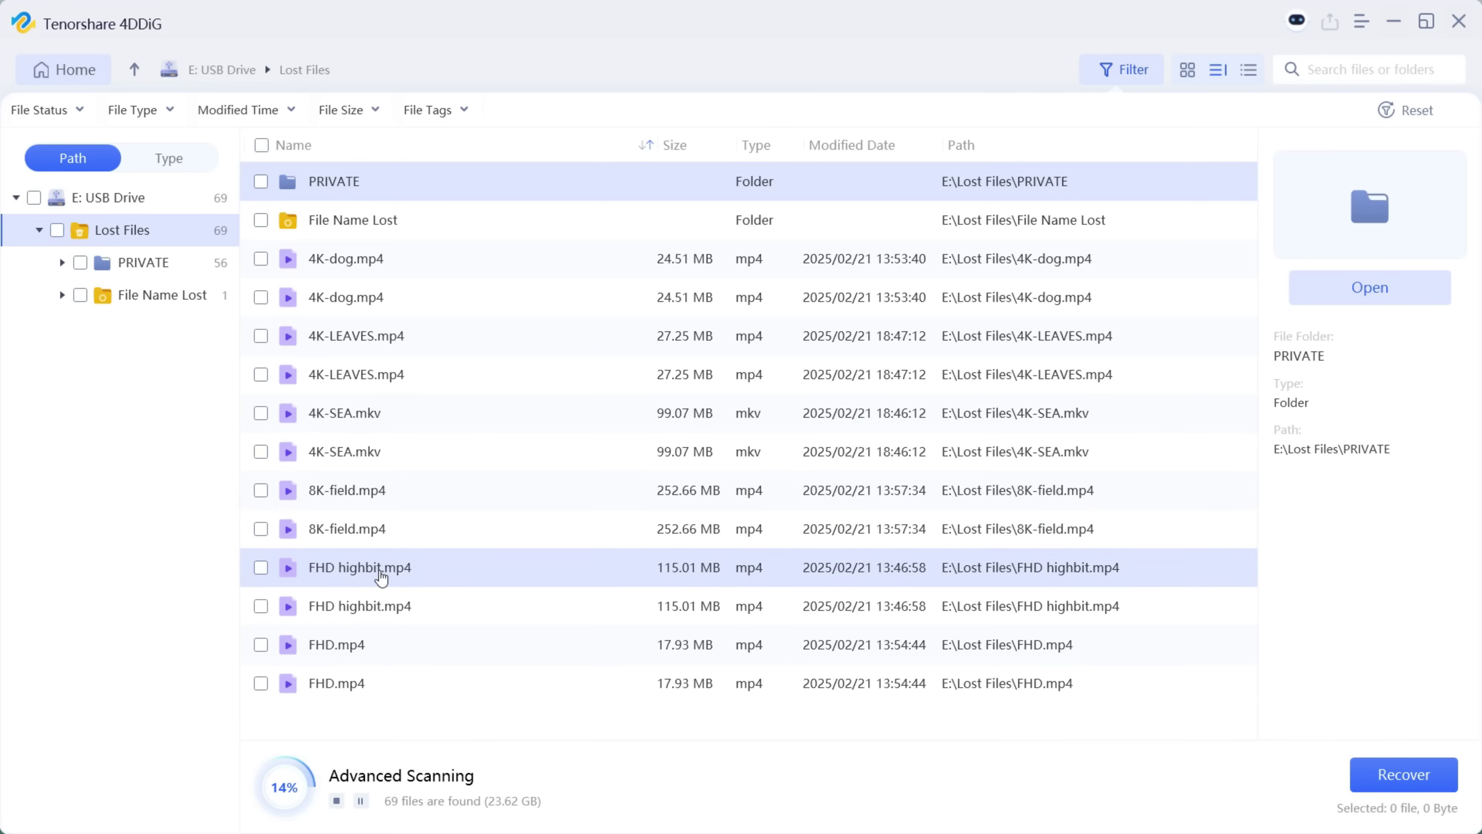
# - Tick 4K-dog.mp4 for recovery, preview and pause it, then view 4K-LEAVES.mp4
pyautogui.click(261, 259)
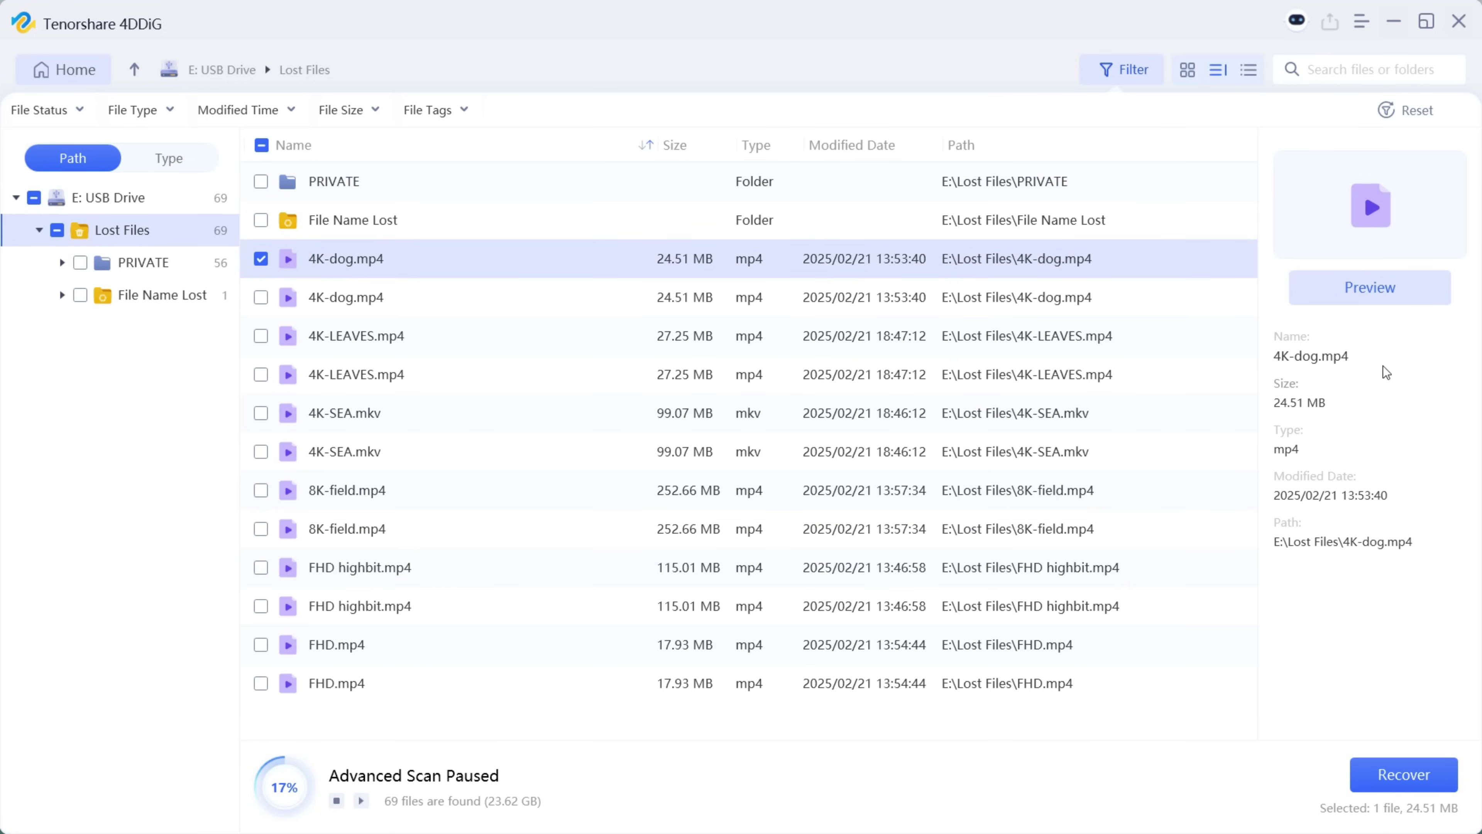
pyautogui.click(1383, 295)
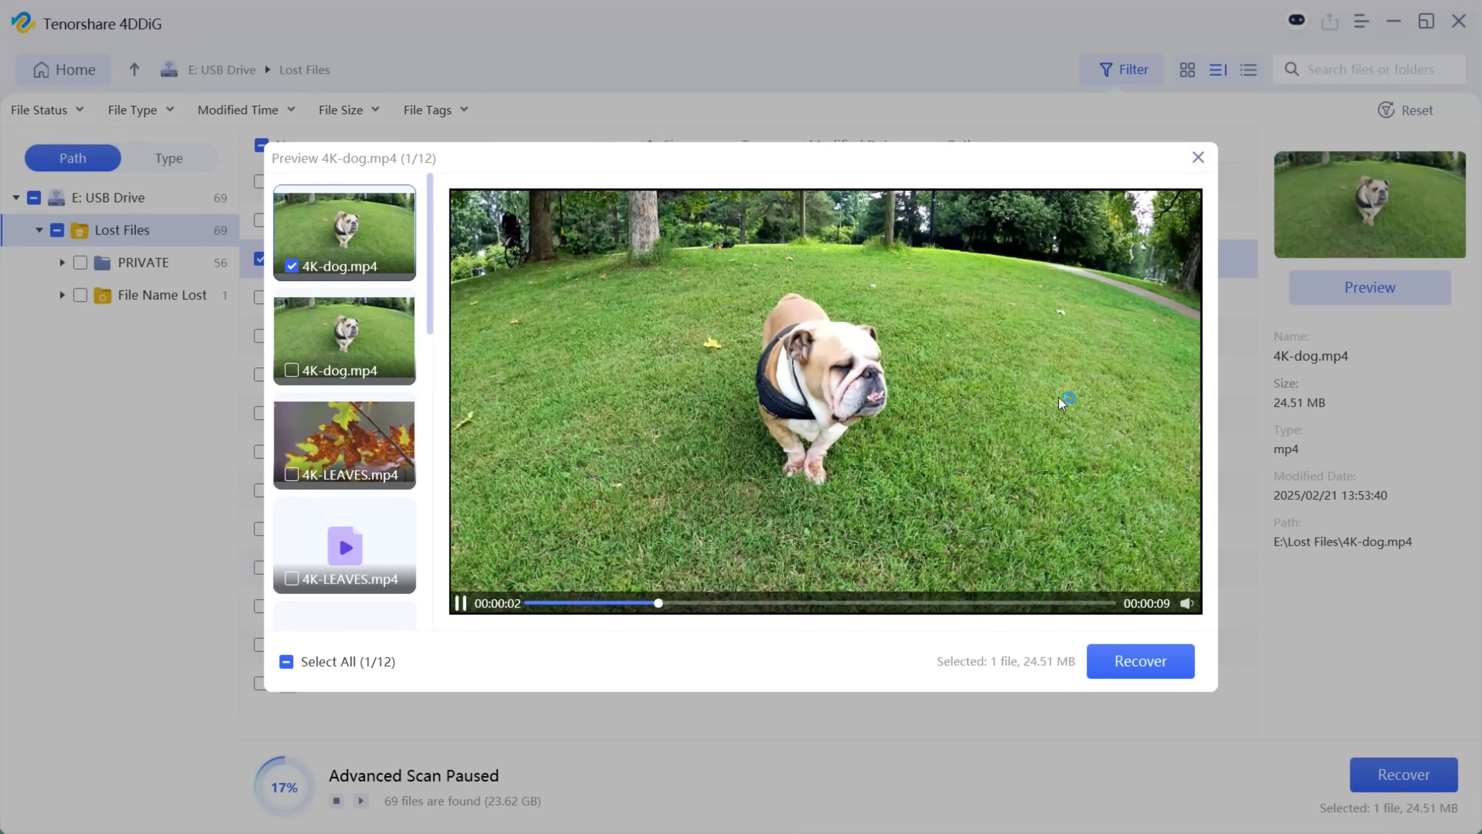
pyautogui.click(464, 606)
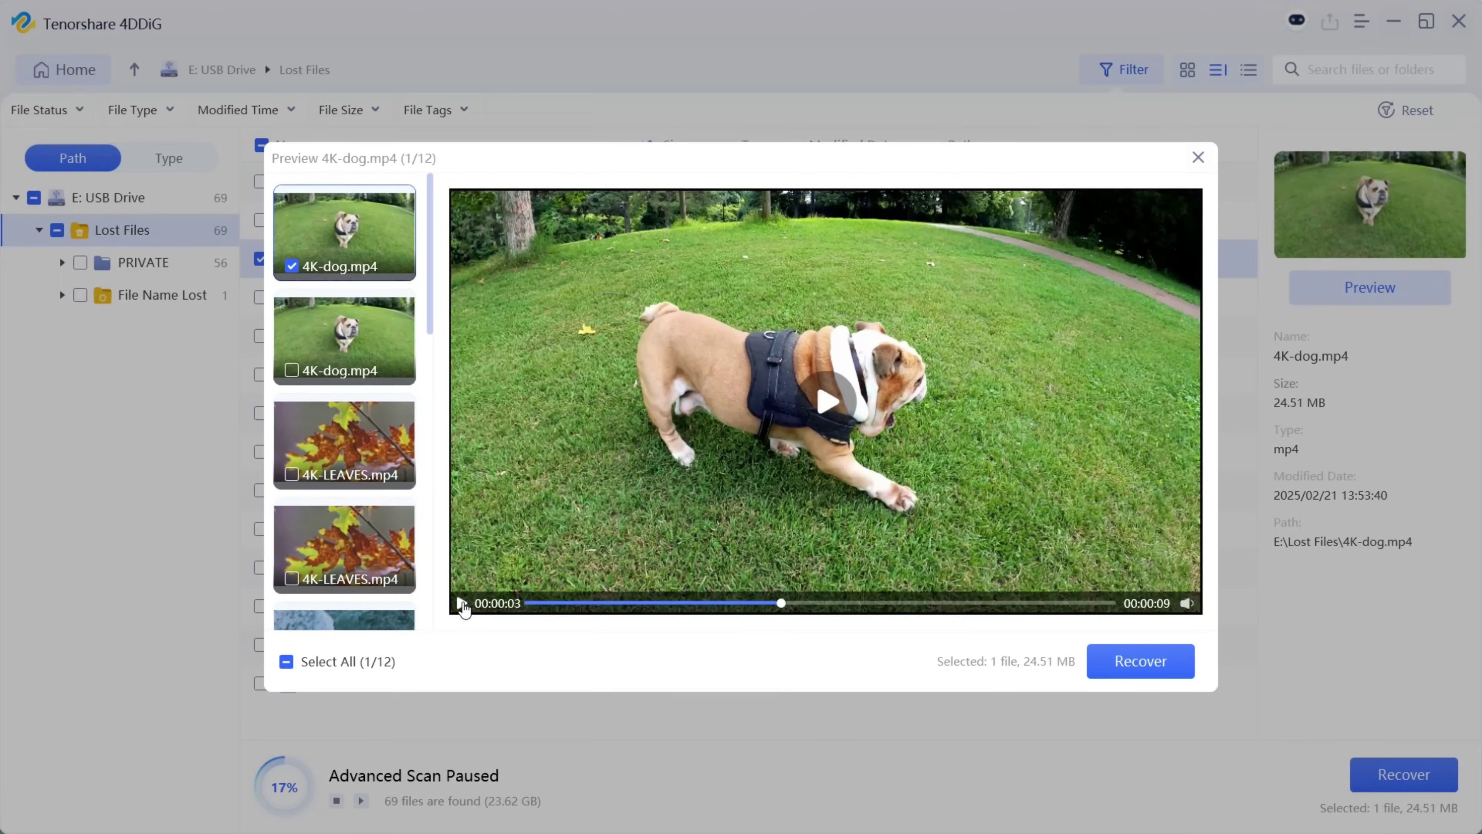
pyautogui.click(334, 435)
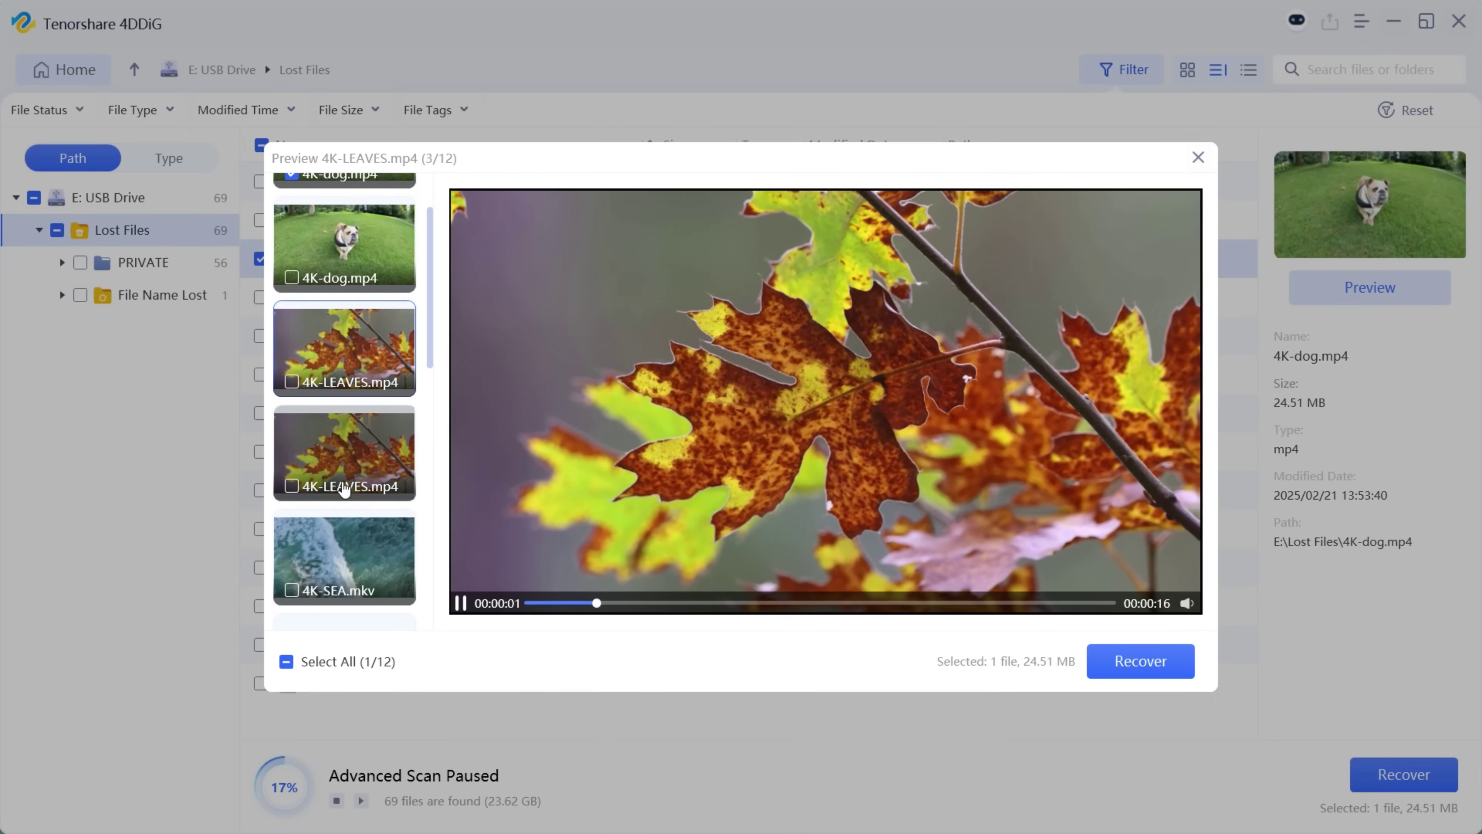
# - Preview 8K-field.mp4, then tick 4K-LEAVES.mp4 for recovery as well
pyautogui.scroll(-4, 344, 489)
pyautogui.scroll(-2, 344, 489)
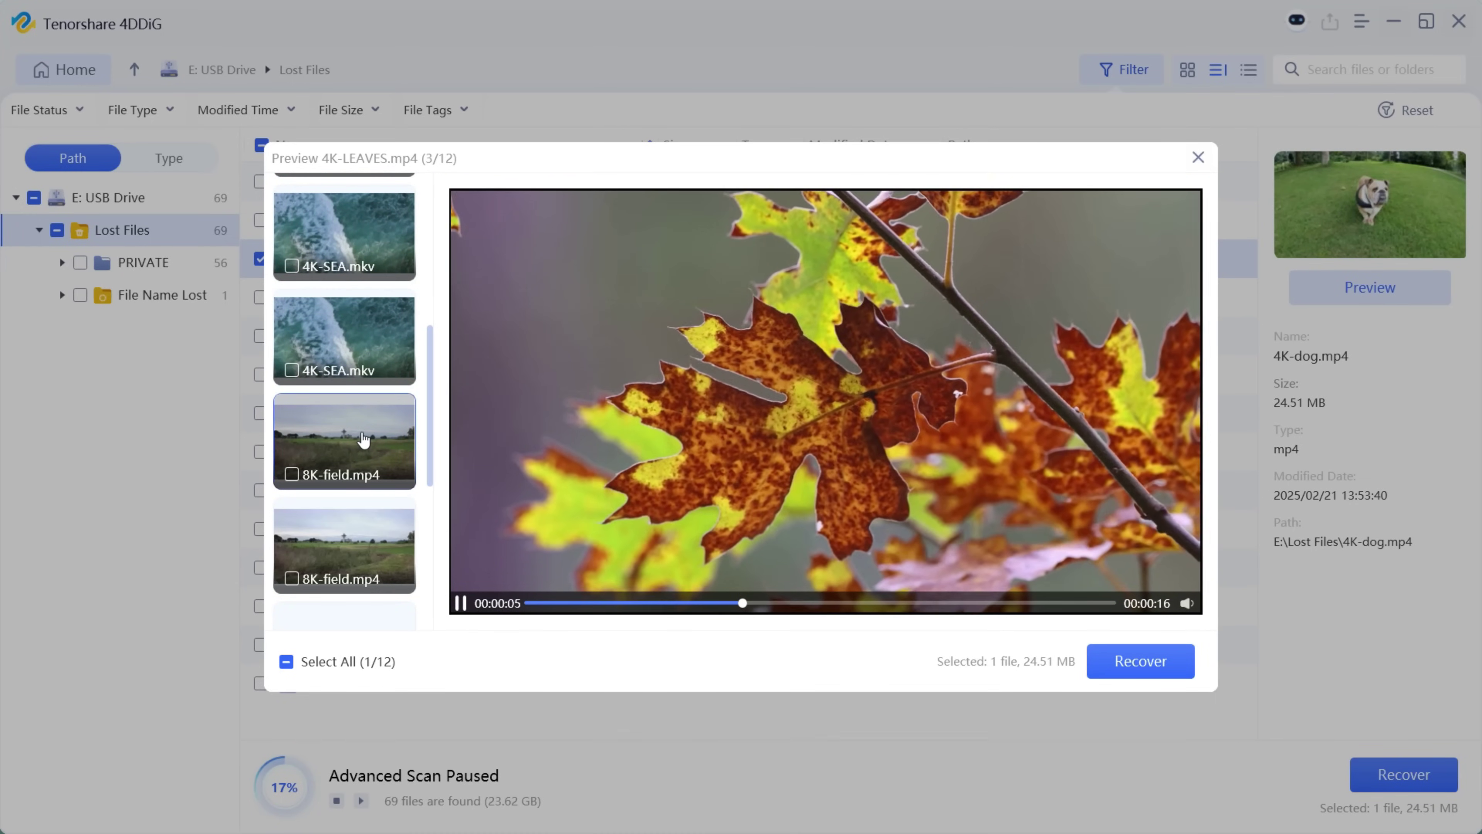
pyautogui.click(363, 440)
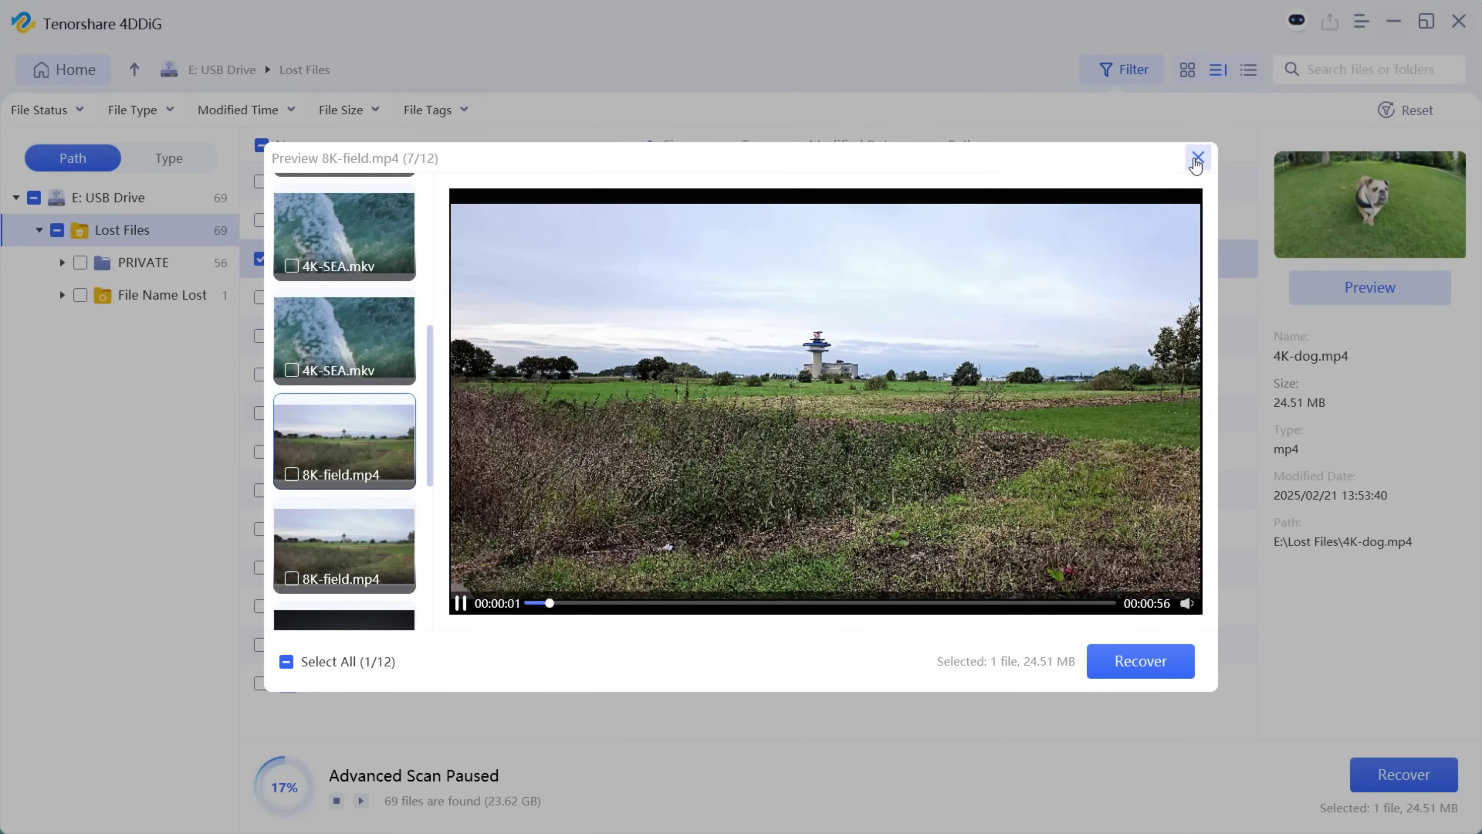
pyautogui.scroll(1, 349, 395)
pyautogui.scroll(1, 349, 395)
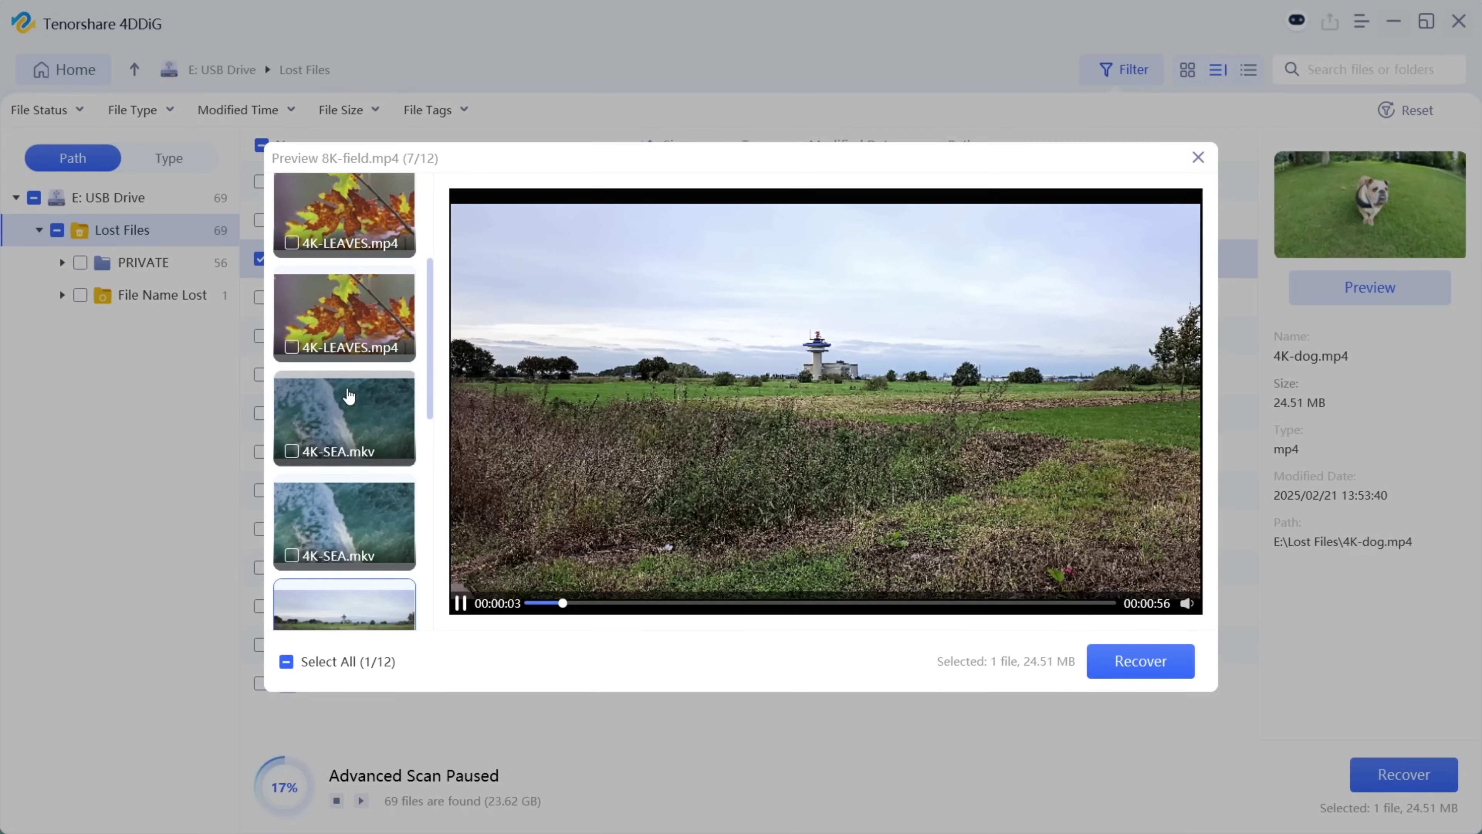
pyautogui.click(291, 349)
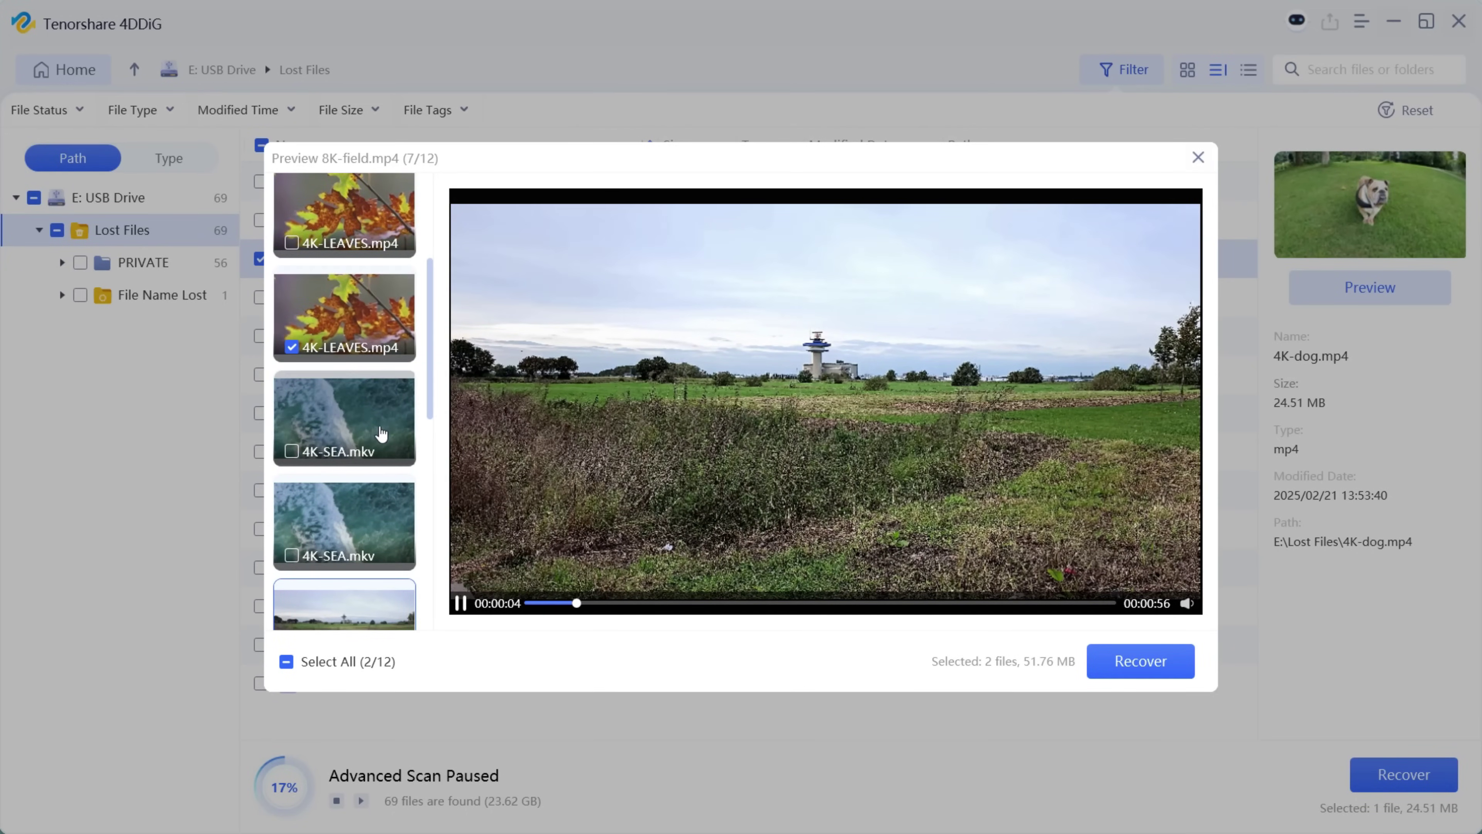
pyautogui.scroll(2, 367, 346)
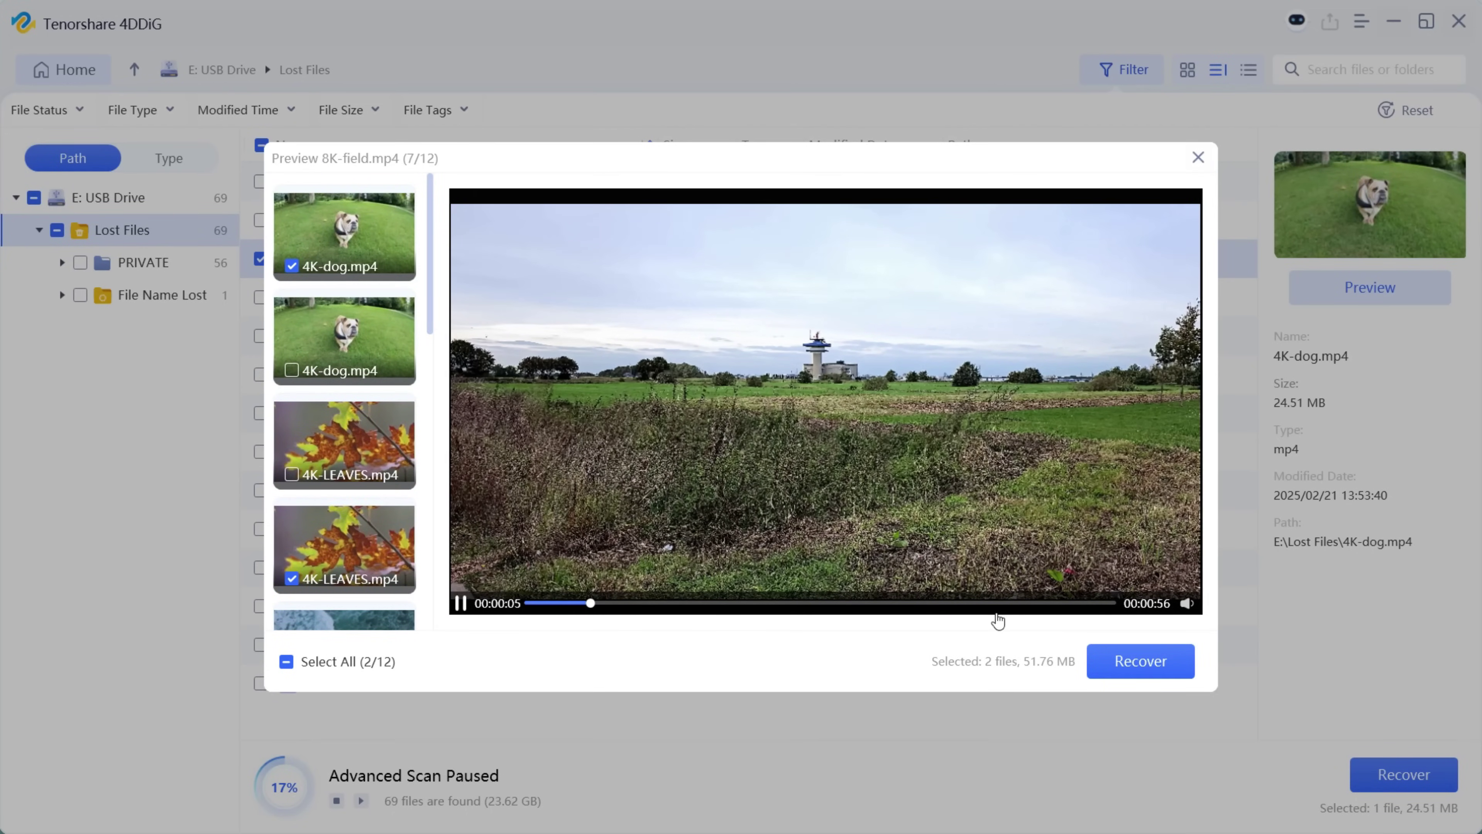
# - Save the two selected videos to OS (C:) and open the recovered files folder
pyautogui.click(1158, 674)
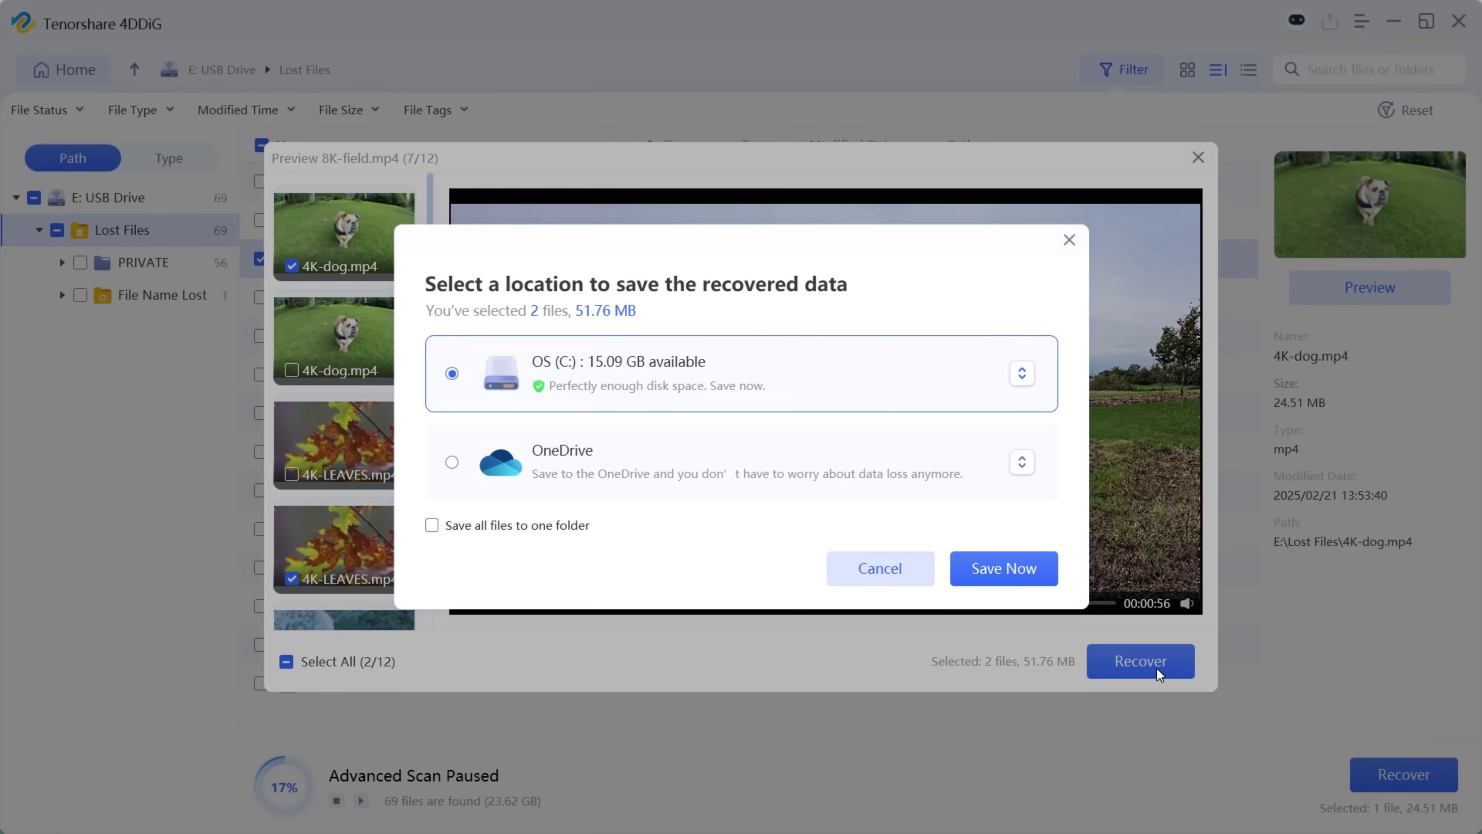
pyautogui.click(1000, 569)
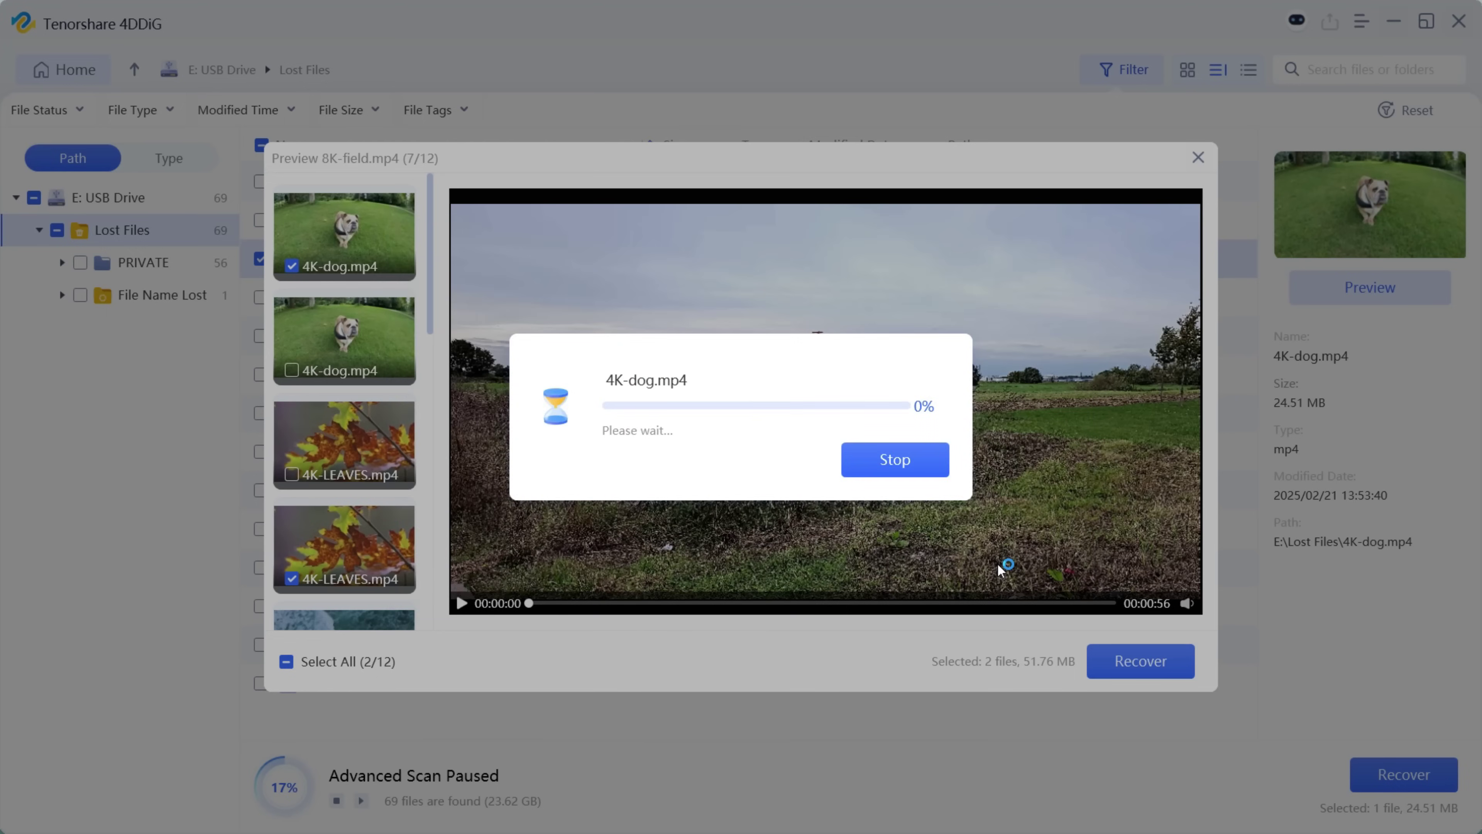
pyautogui.click(738, 499)
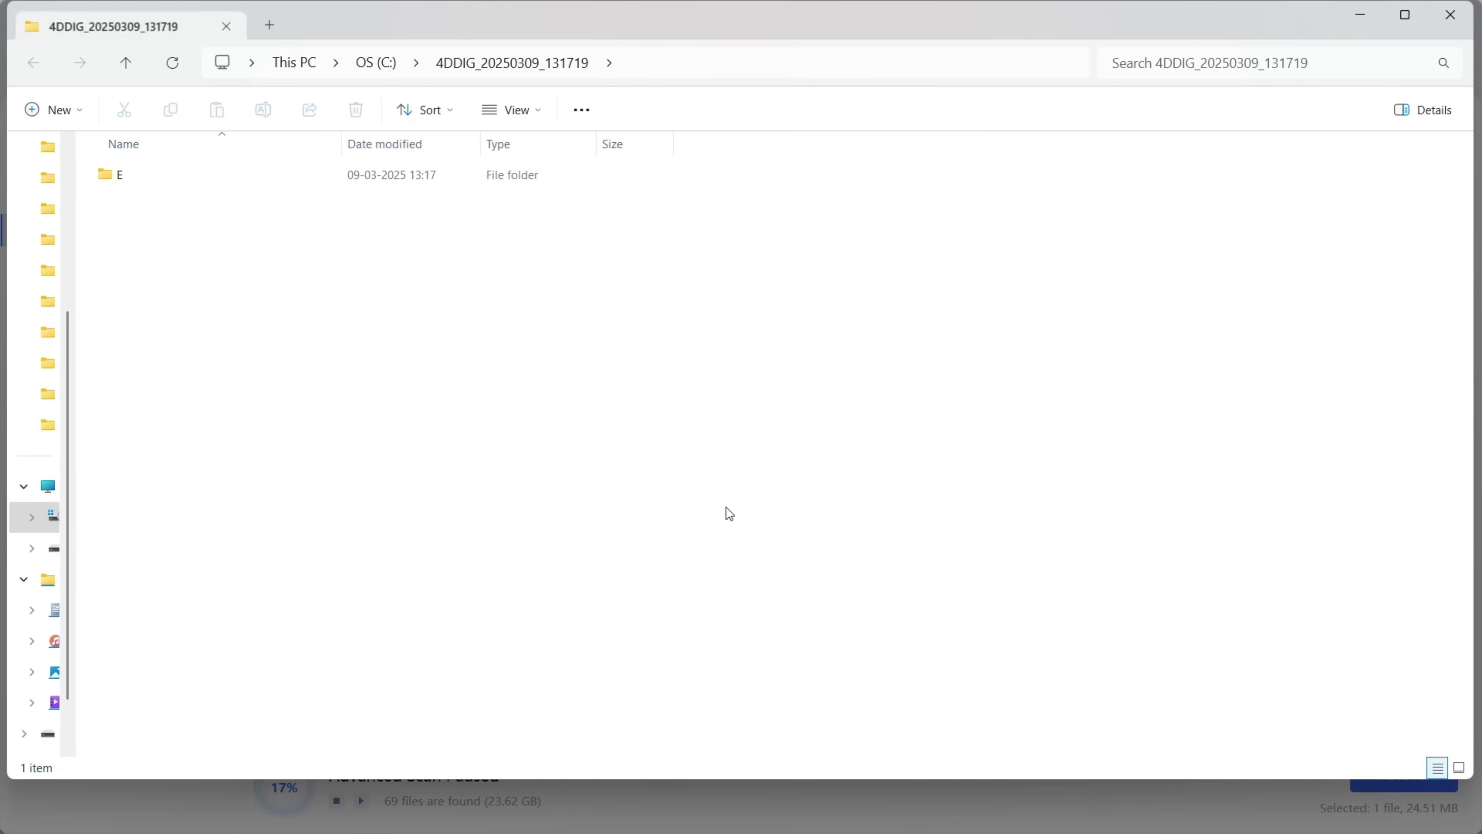
# - Open E > Lost Files and play 4K-LEAVES in VLC, scrubbing to about 11 seconds, then close VLC
pyautogui.click(156, 186)
pyautogui.doubleClick(156, 185)
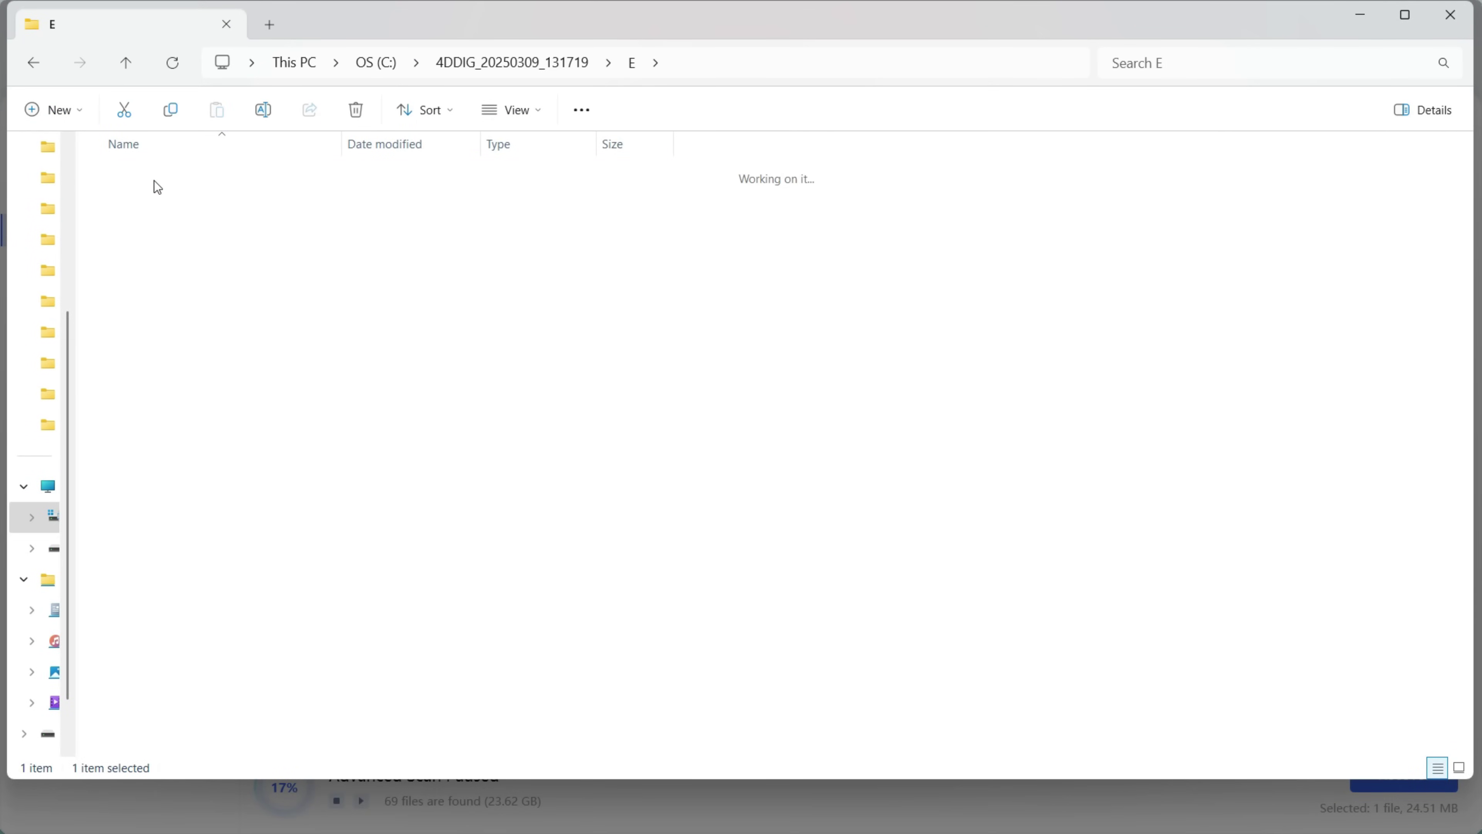
pyautogui.doubleClick(255, 217)
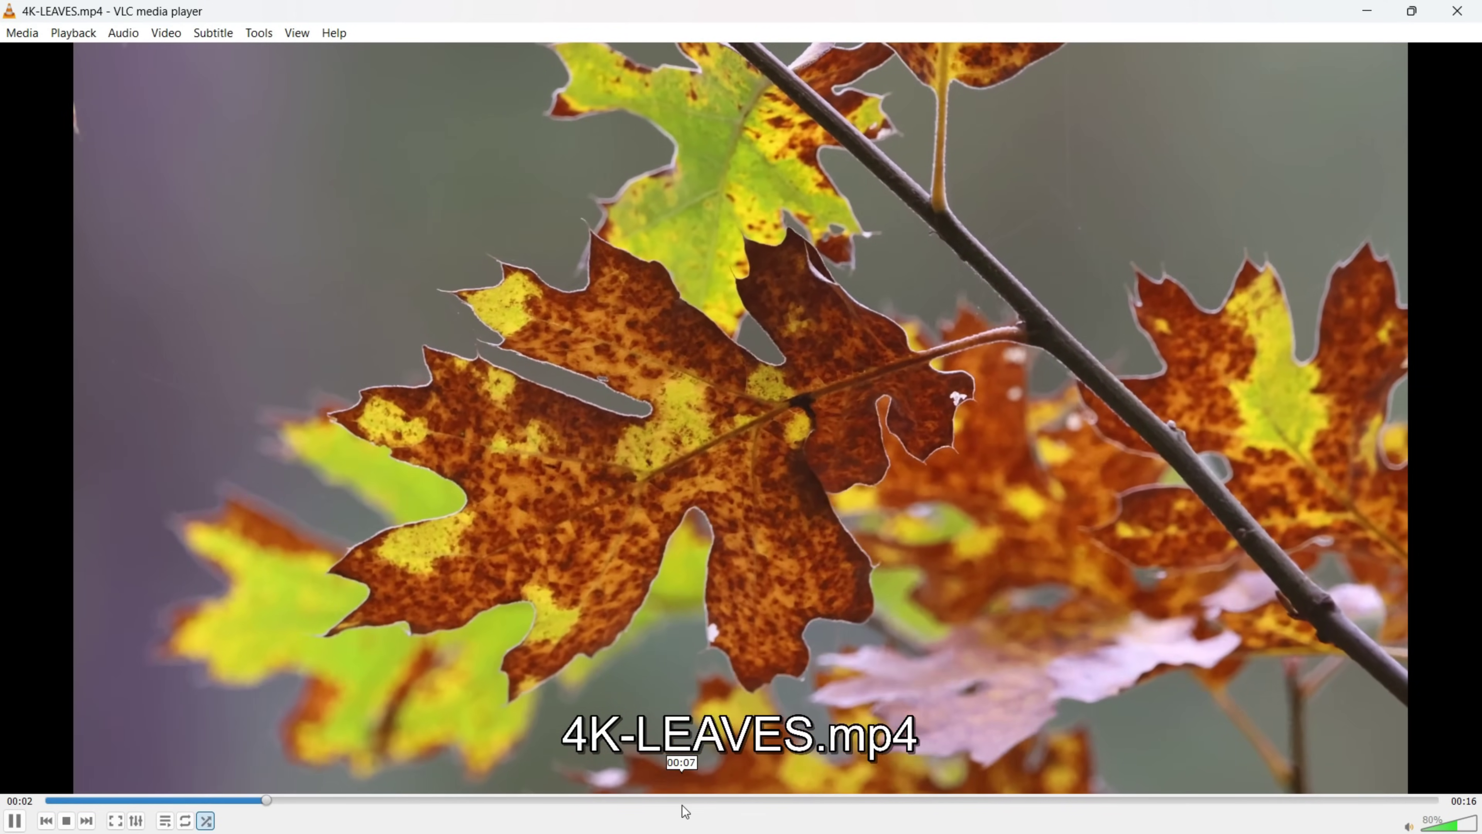
pyautogui.moveTo(682, 805); pyautogui.dragTo(1079, 802)
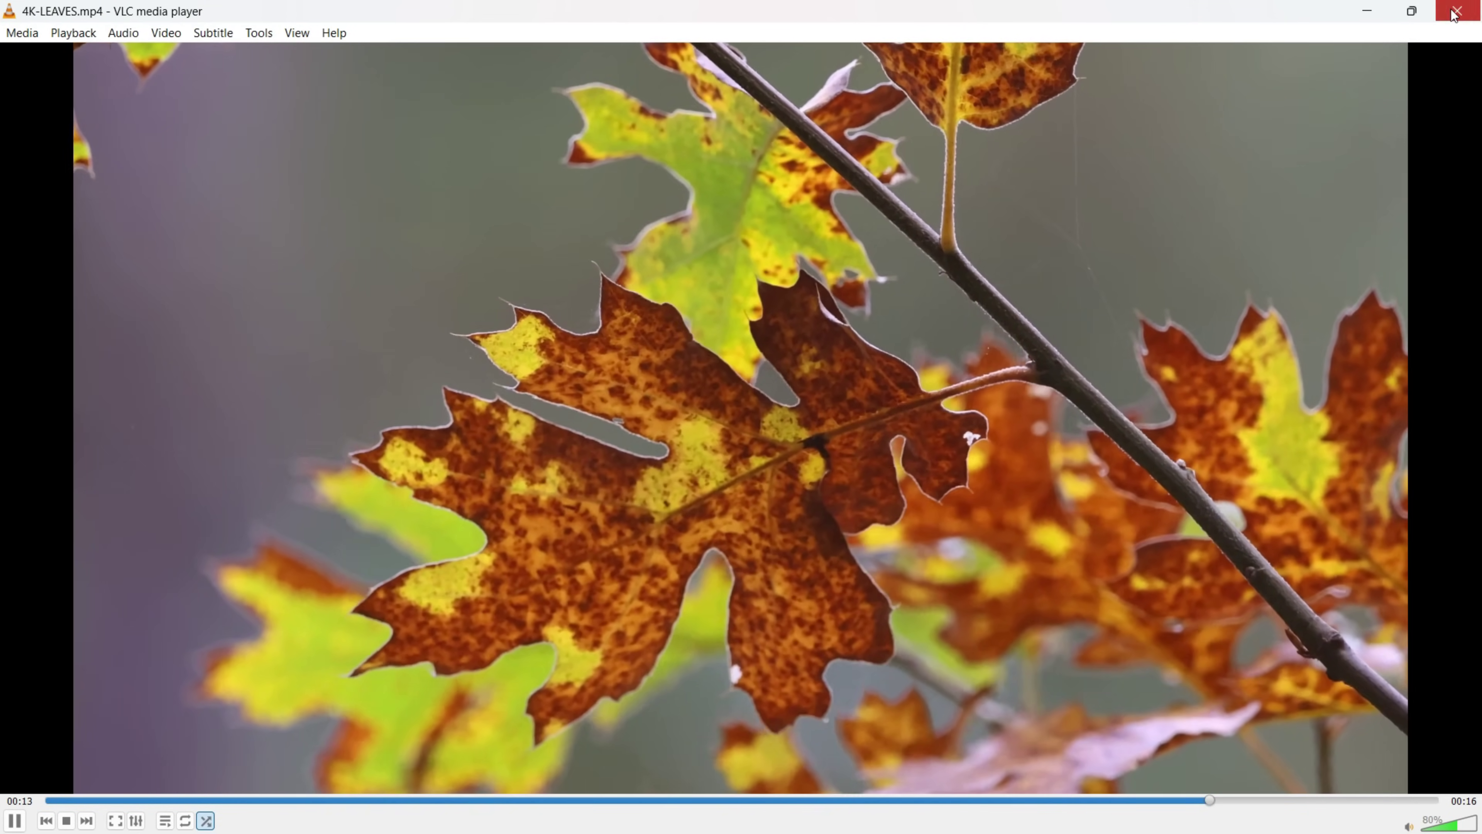
pyautogui.click(1455, 14)
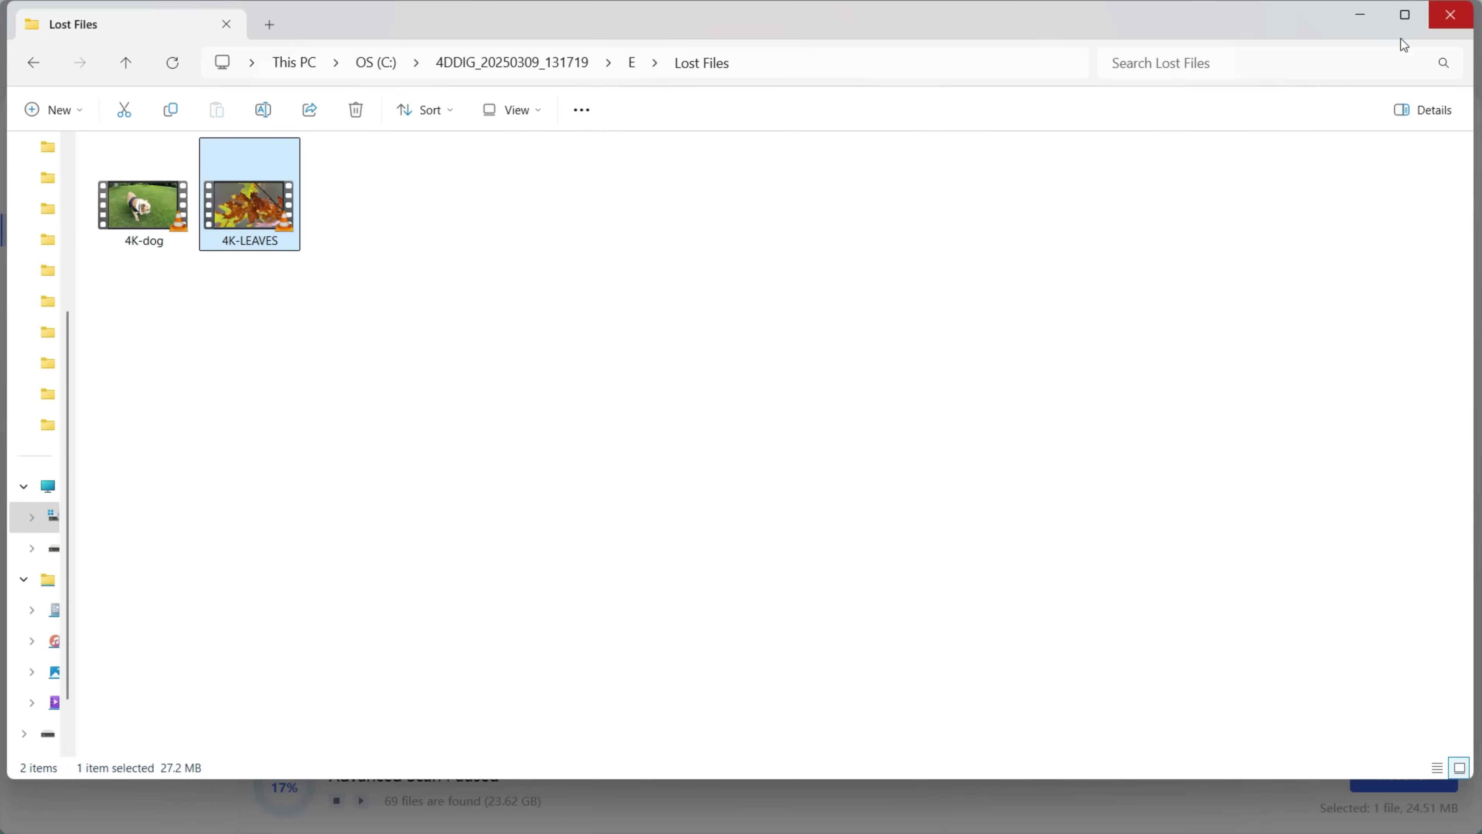
# - Close File Explorer, the Recovery Completed notice and the video preview
pyautogui.click(698, 315)
pyautogui.click(1457, 20)
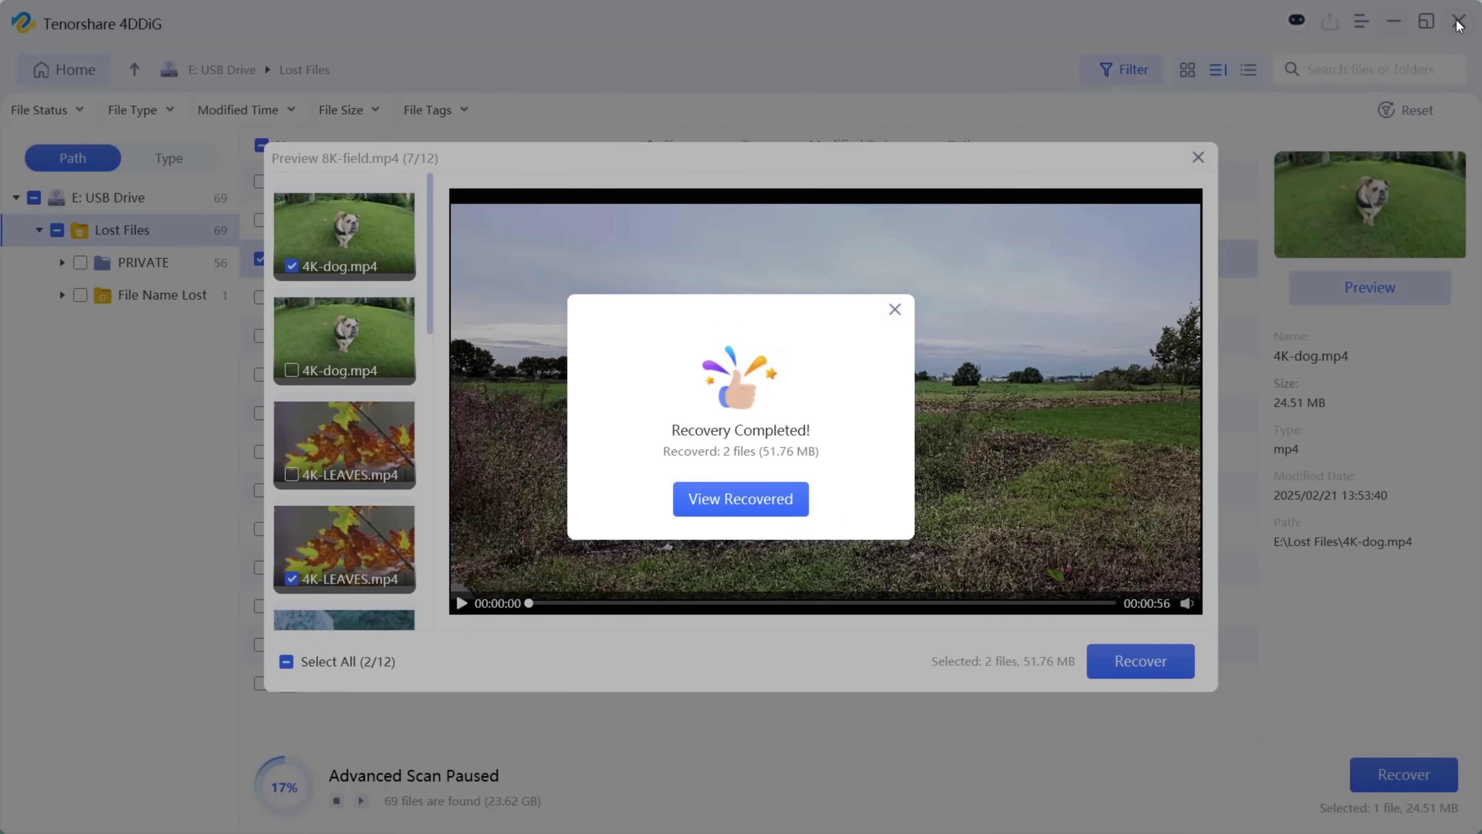
pyautogui.click(894, 310)
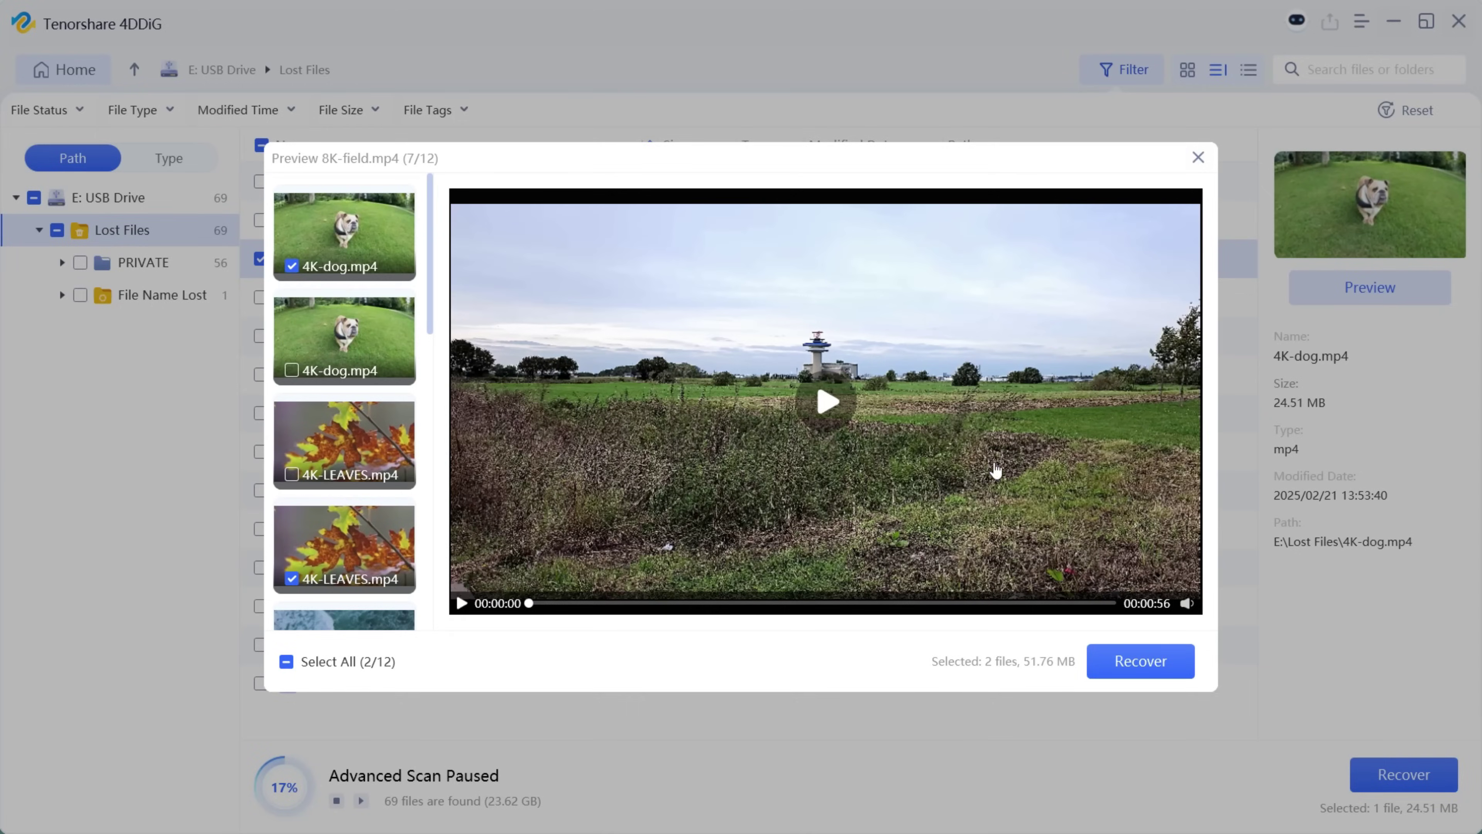
pyautogui.click(1196, 164)
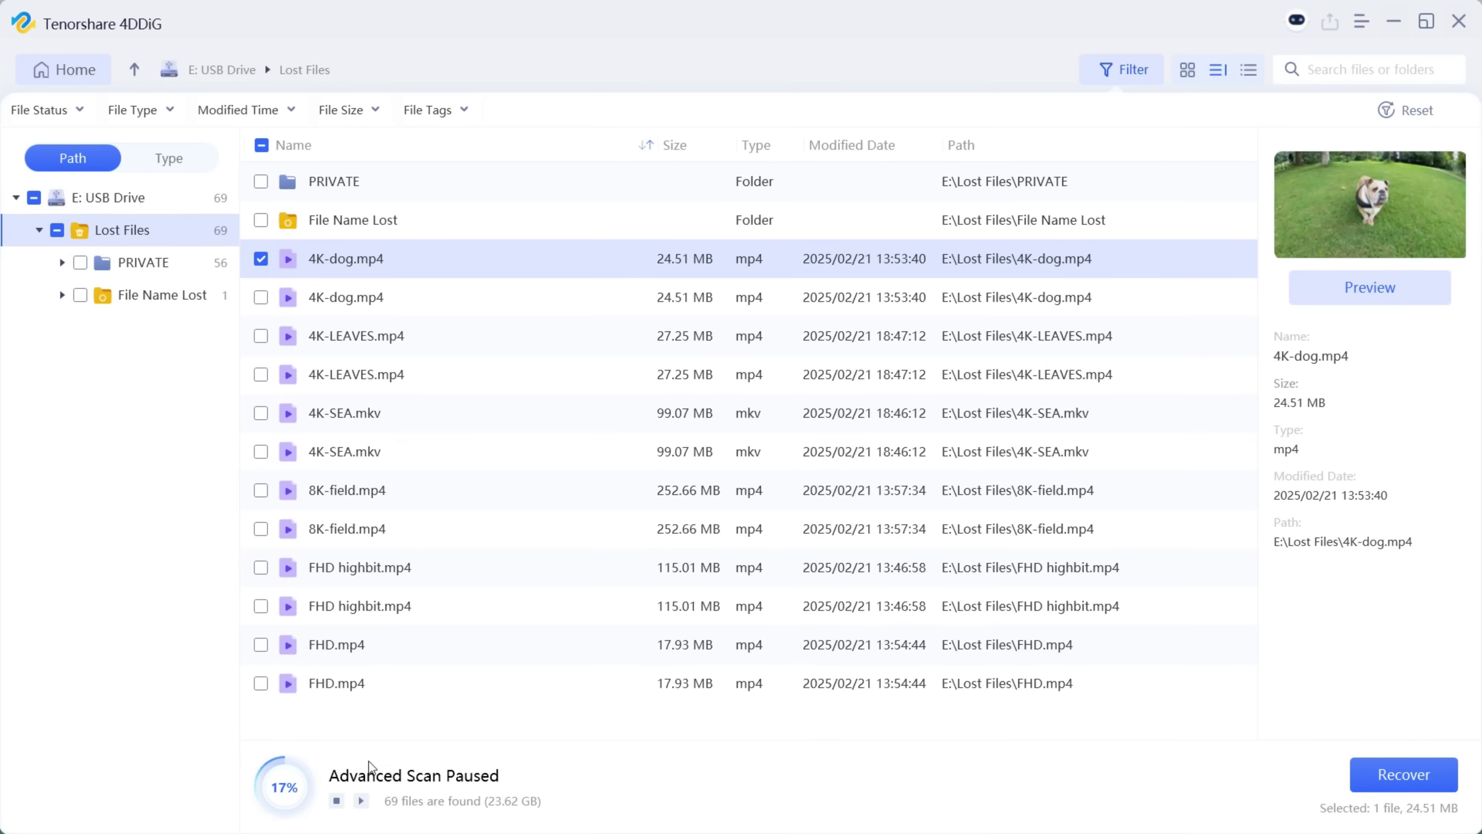
# - Stop the video scan and untick Video, Document and Others, leaving Photo and Audio
pyautogui.click(336, 801)
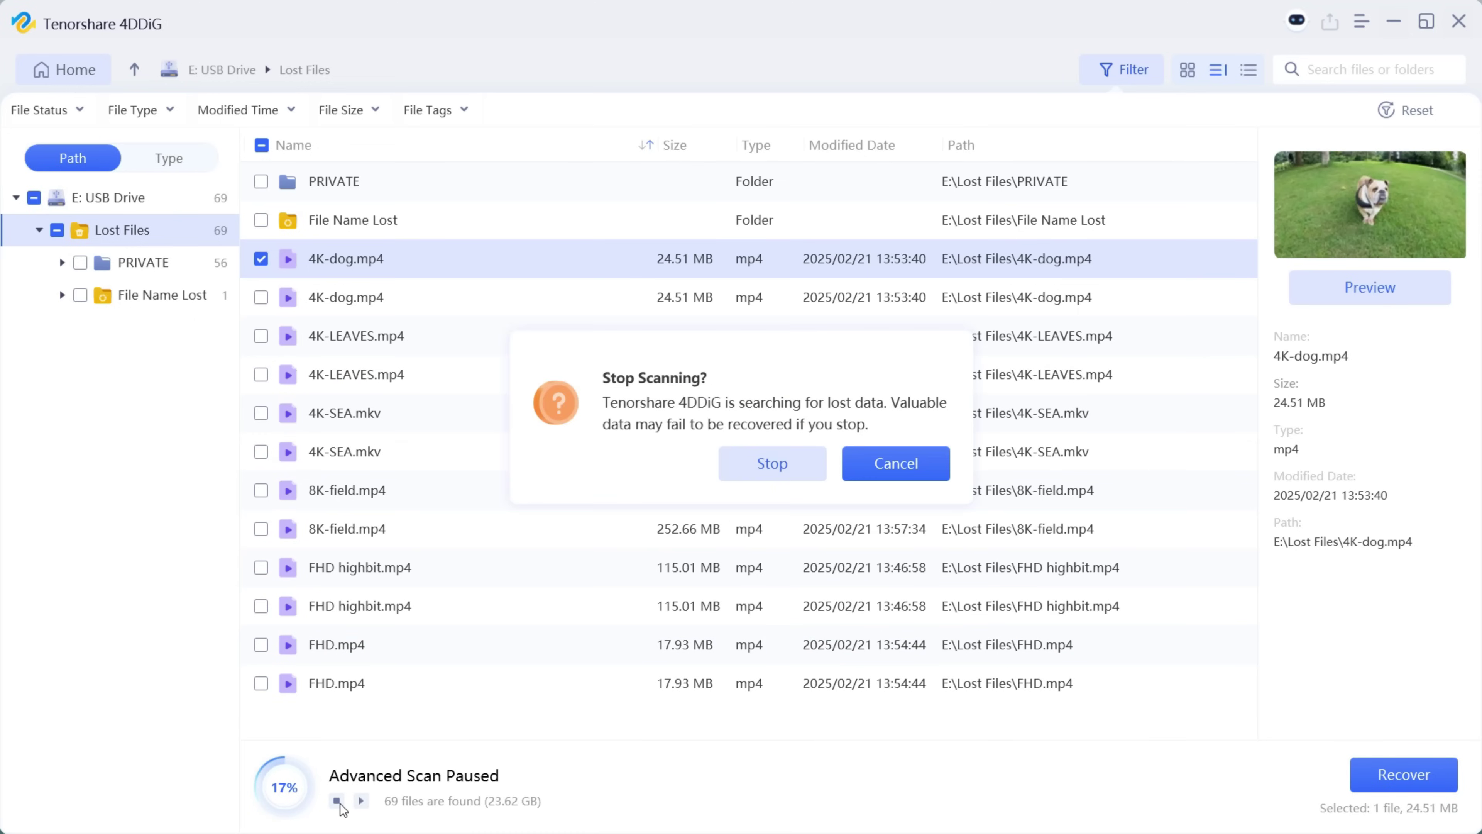
pyautogui.click(802, 467)
pyautogui.click(741, 487)
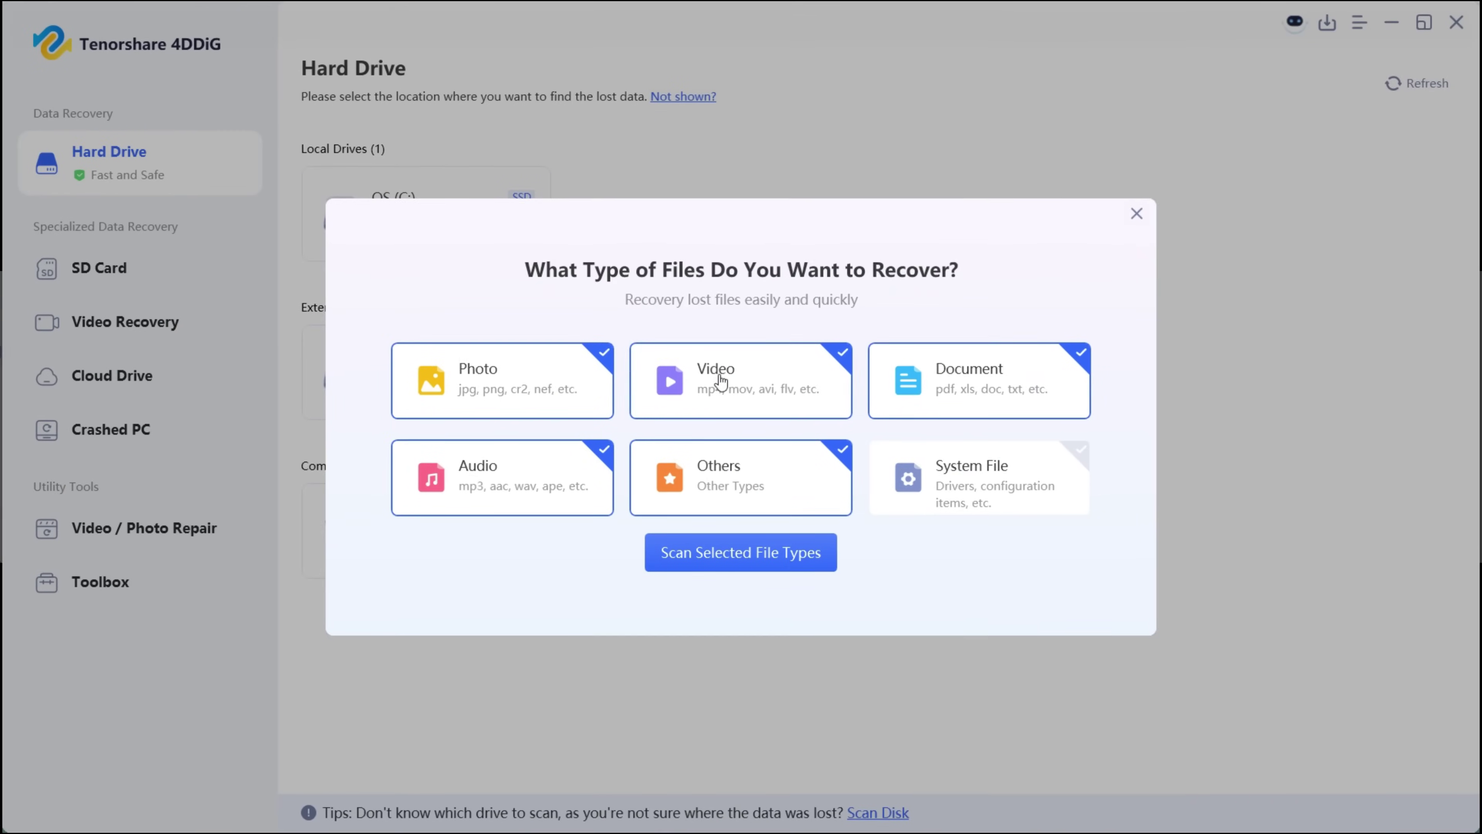
pyautogui.click(733, 405)
pyautogui.click(820, 404)
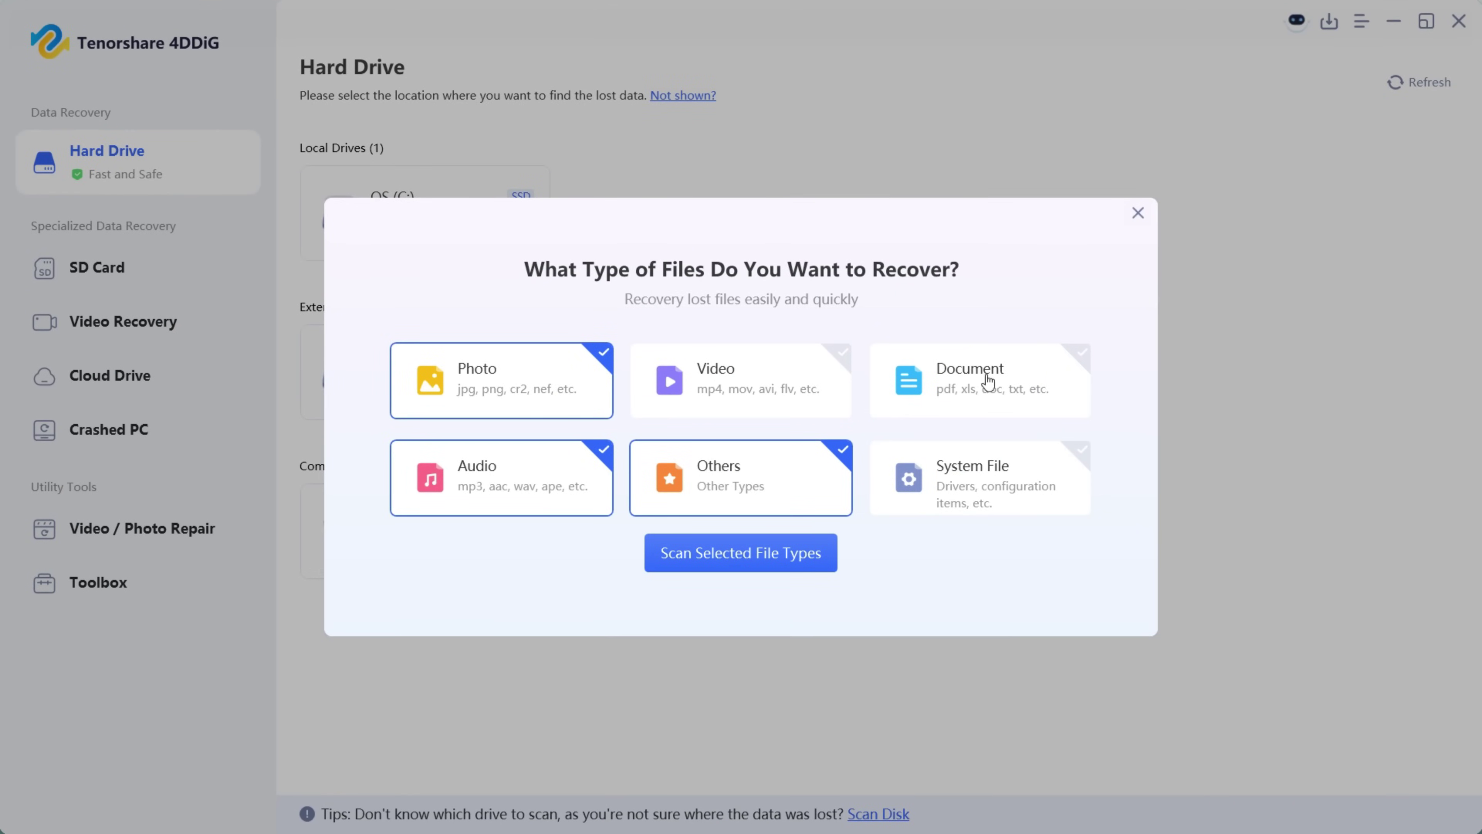
pyautogui.click(697, 474)
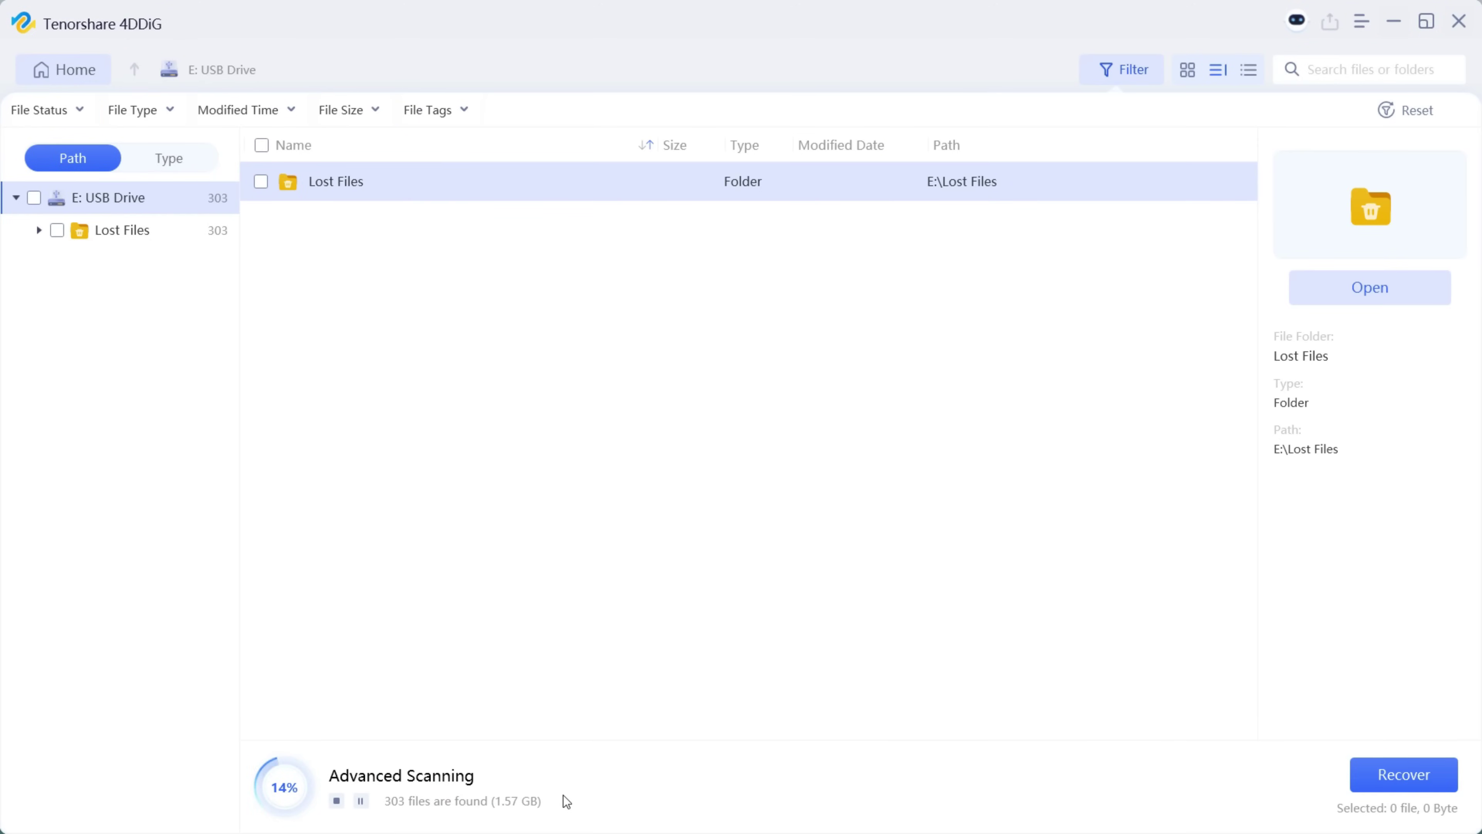
# - Open Lost Files and preview the dog.png and girl.jpg photos
pyautogui.doubleClick(399, 181)
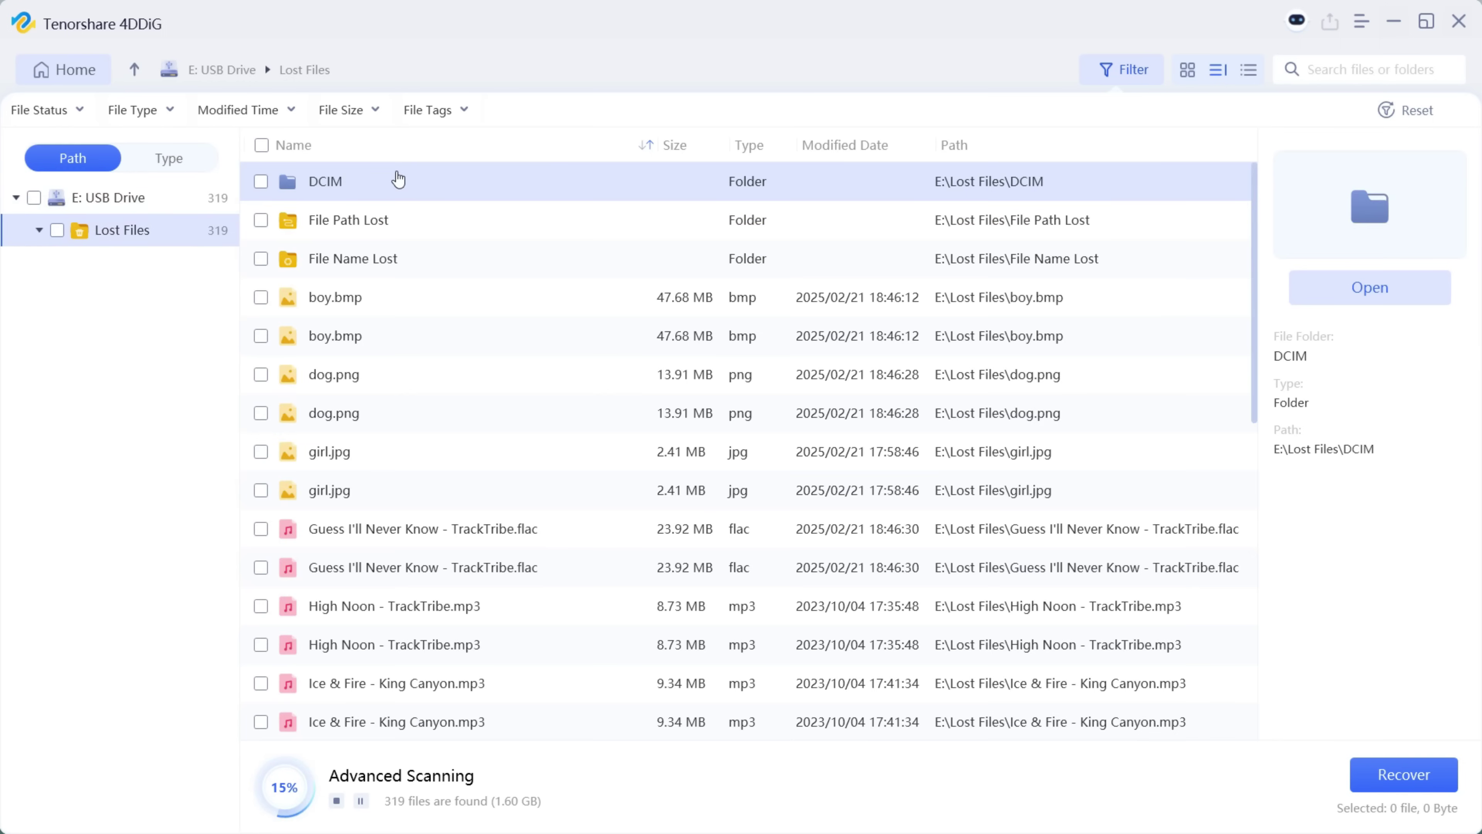
pyautogui.scroll(-2, 377, 284)
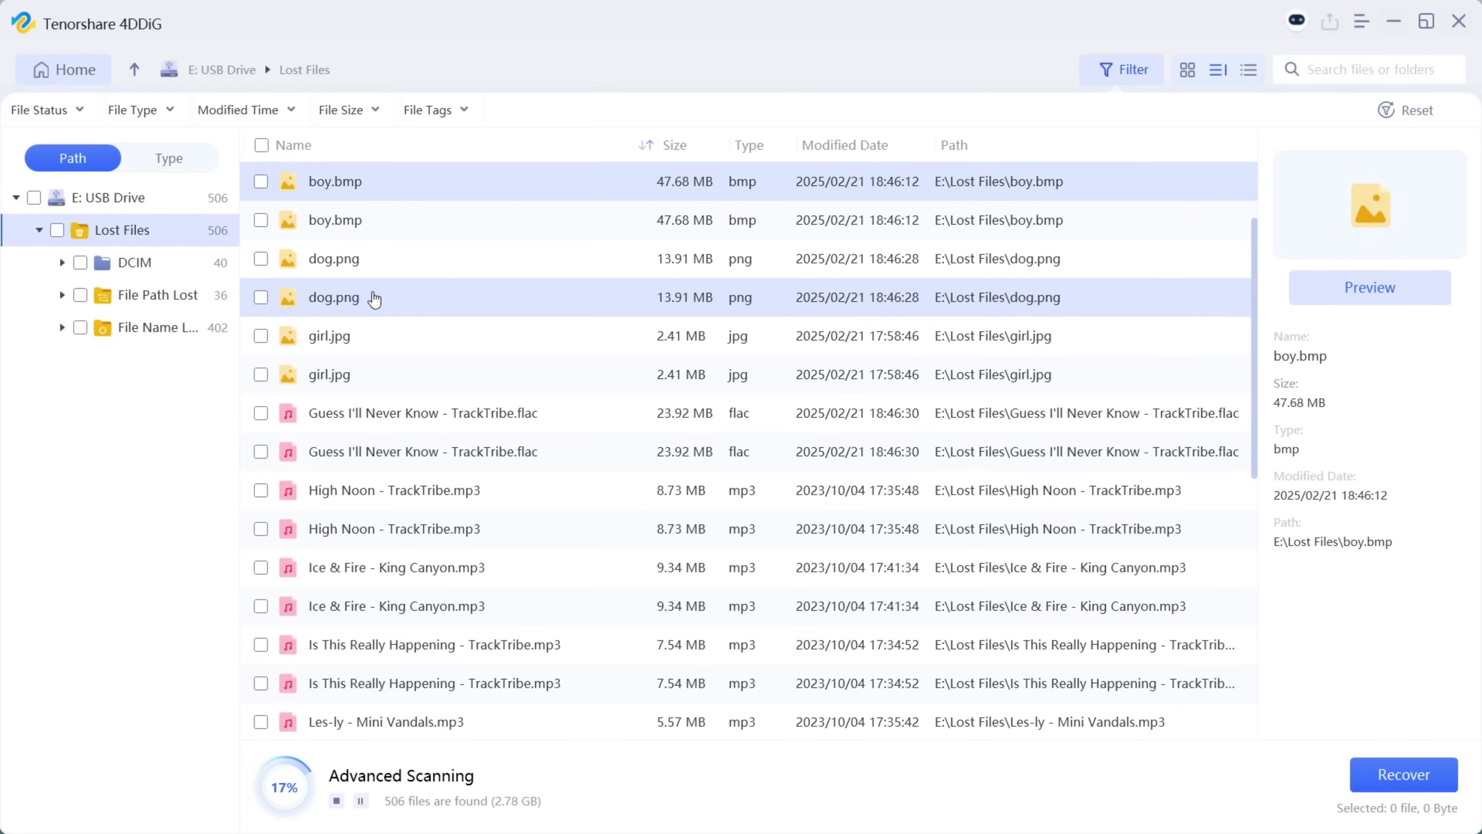
pyautogui.click(374, 296)
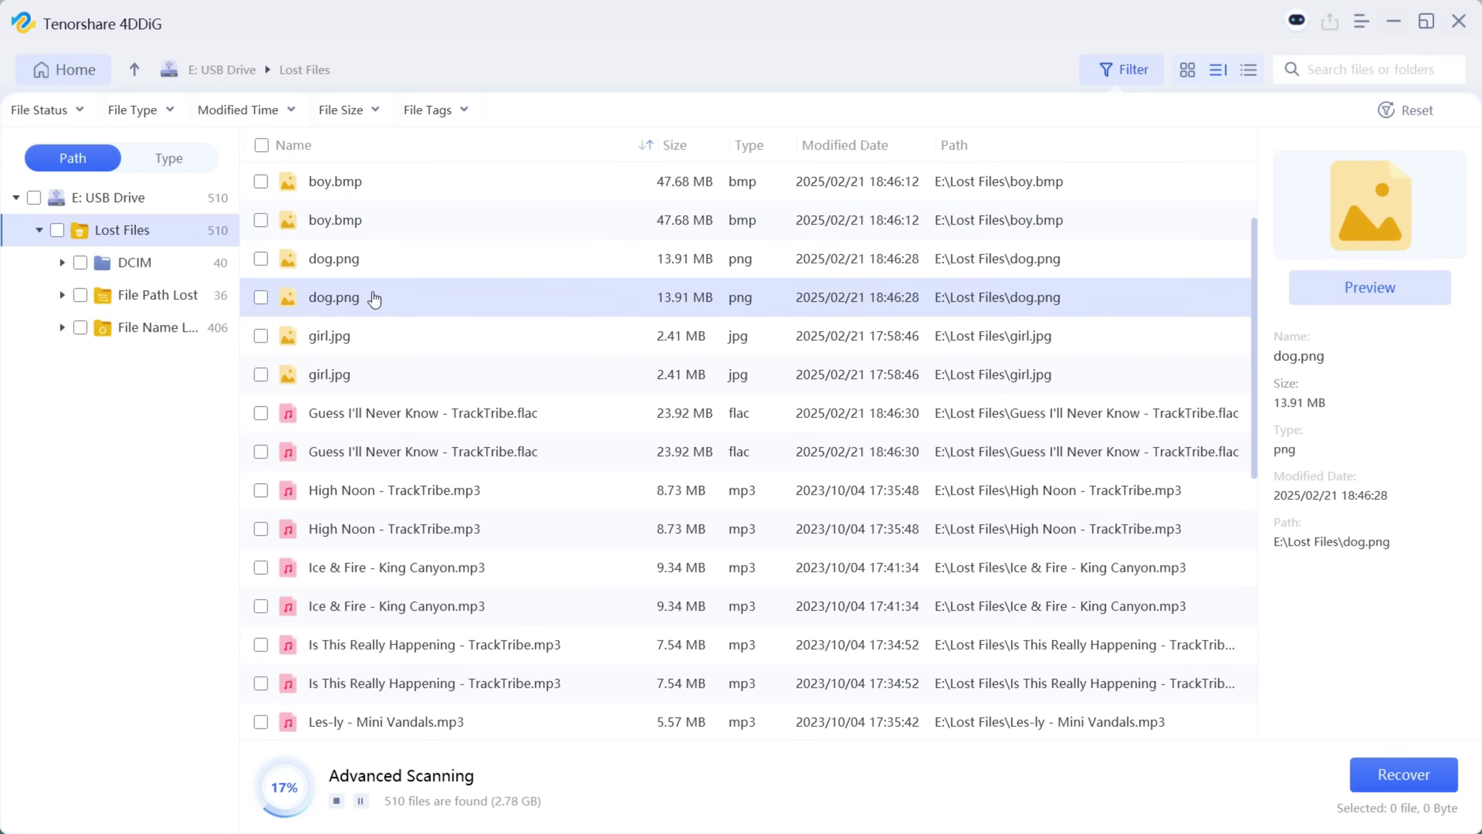
pyautogui.click(1357, 287)
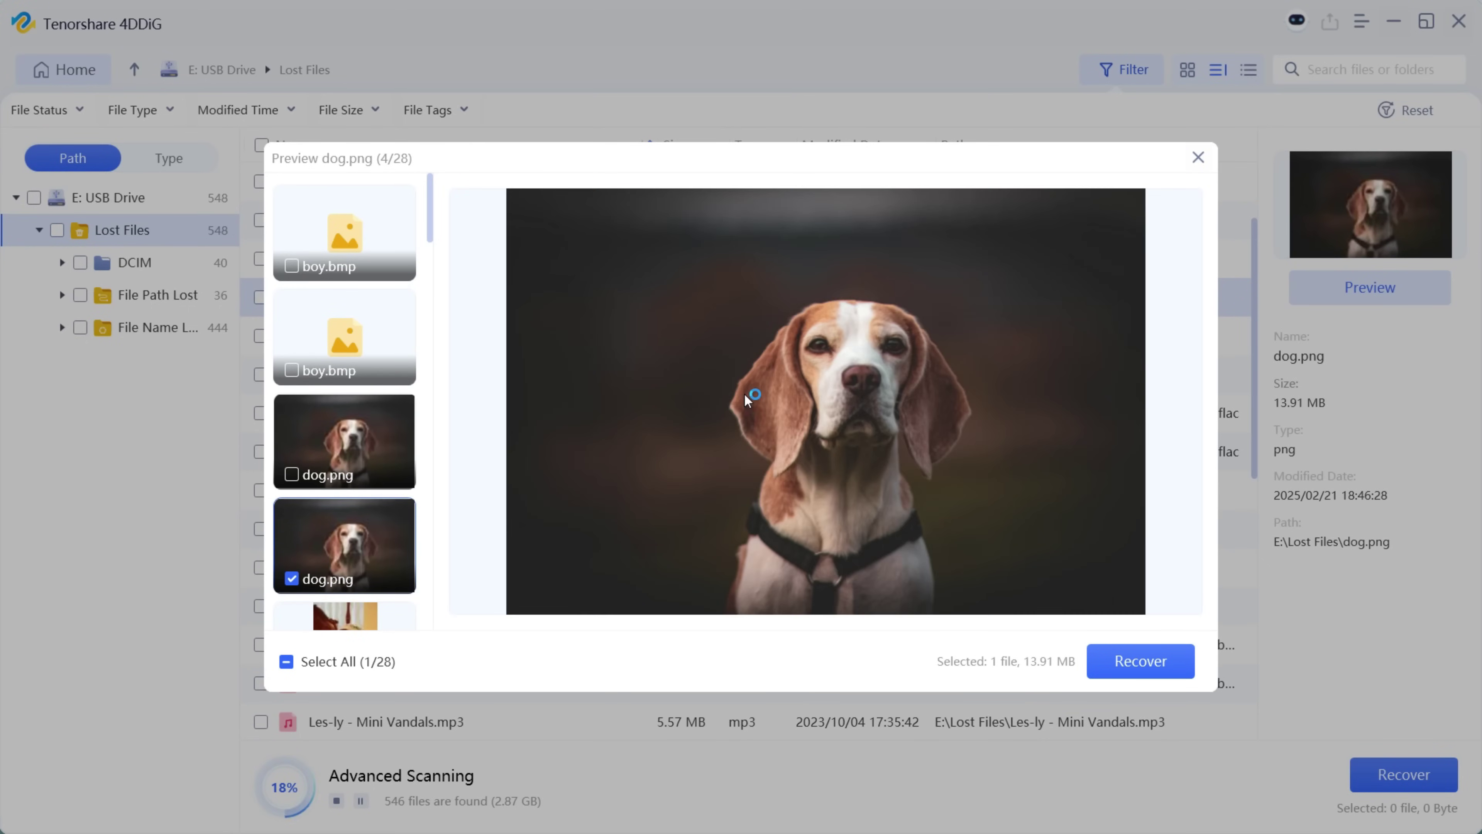
pyautogui.scroll(-5, 428, 452)
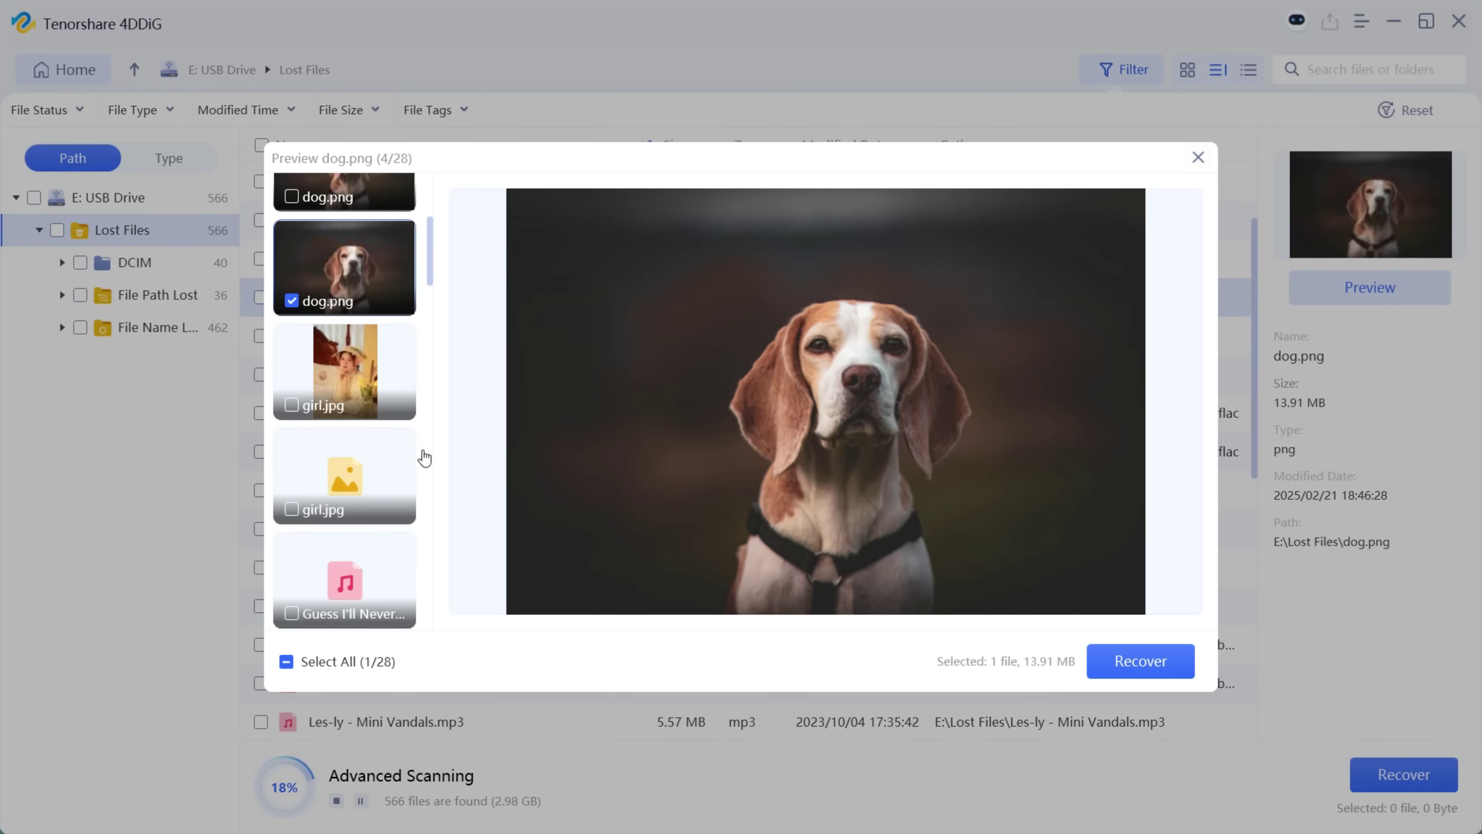
pyautogui.click(363, 383)
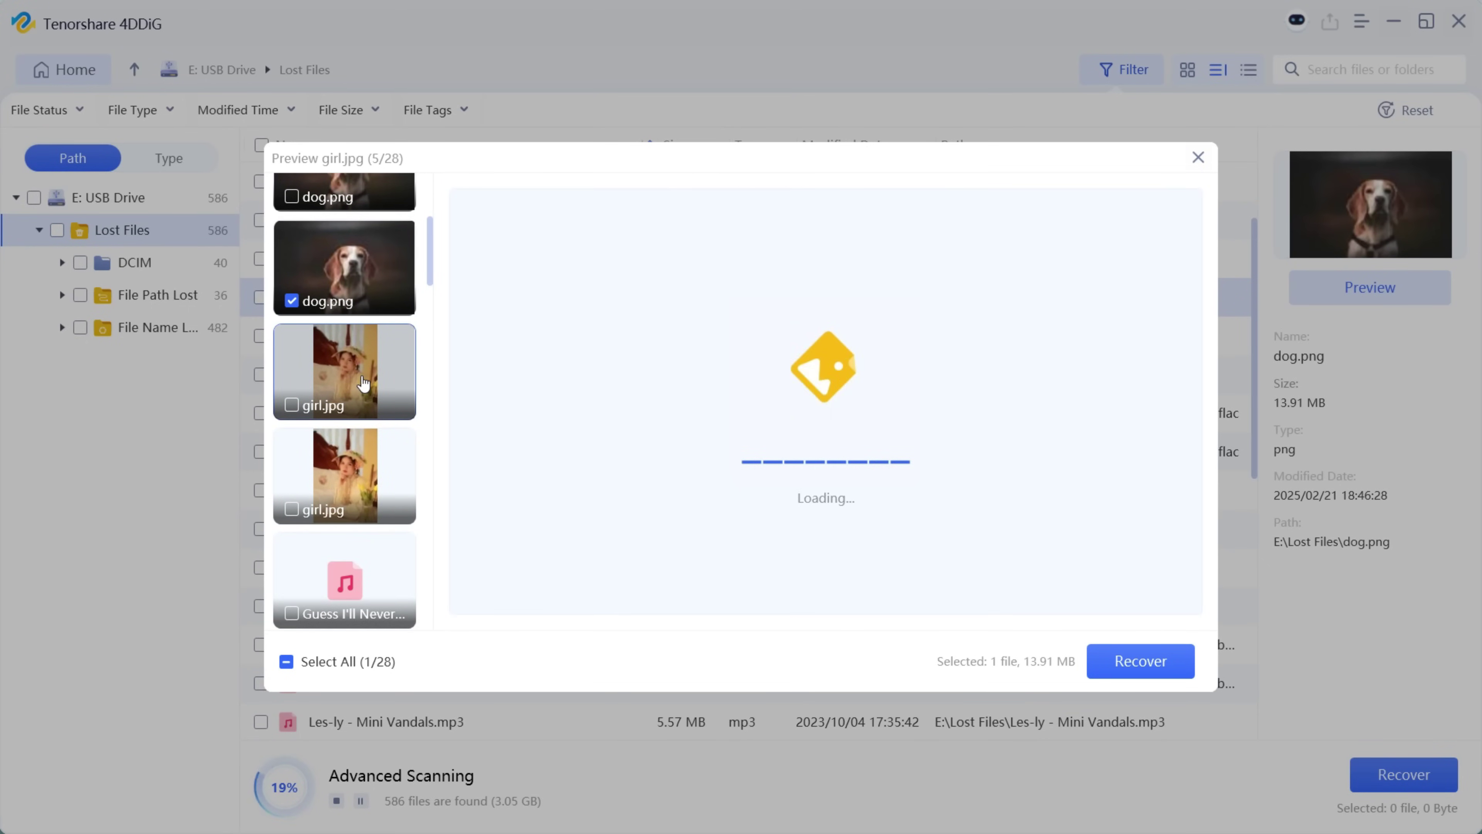
# - Preview the TrackTribe songs Guess I'll Never Know and High Noon, then close the preview
pyautogui.scroll(-4, 363, 383)
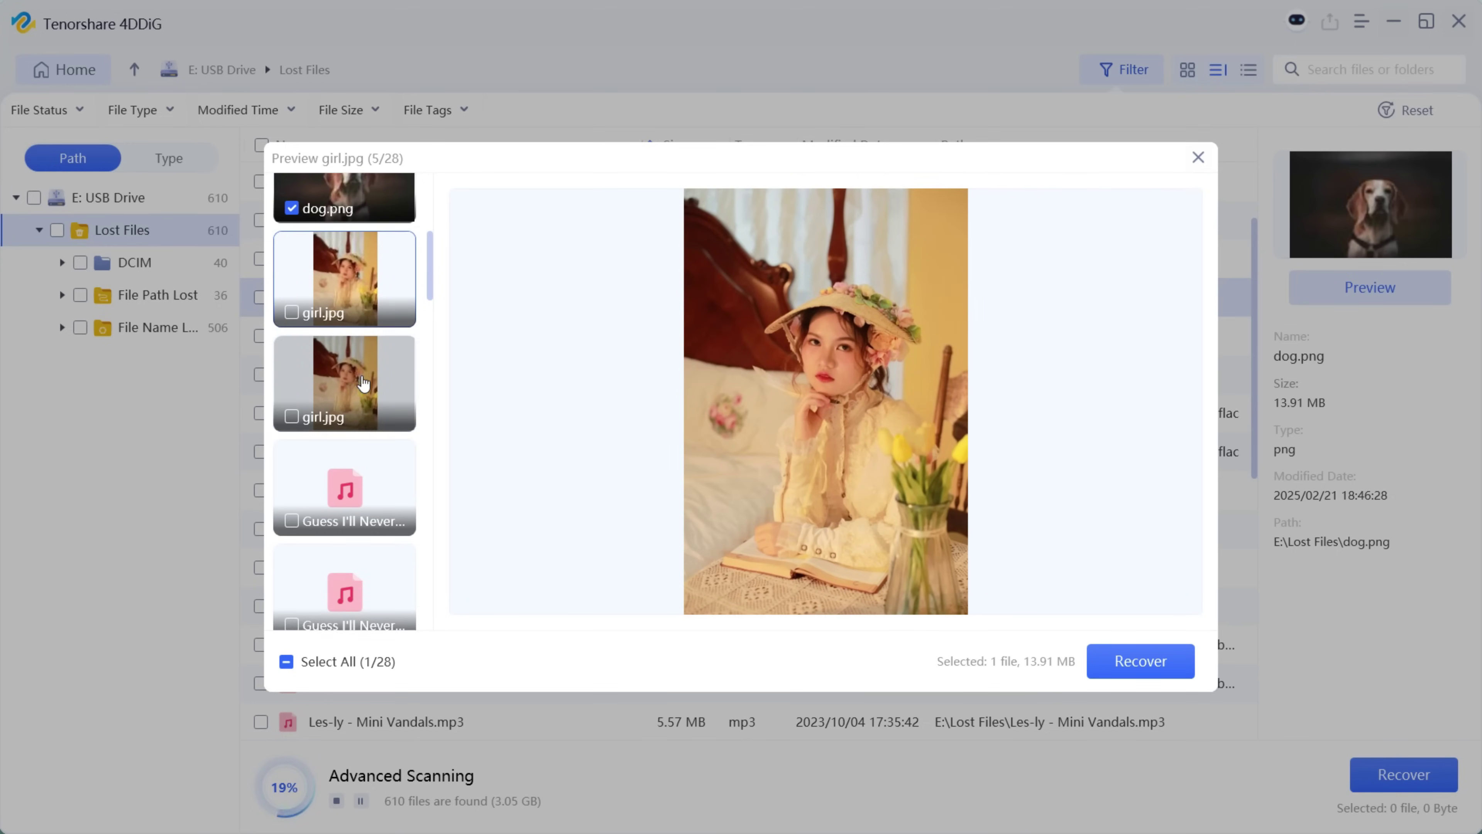
pyautogui.scroll(-2, 363, 383)
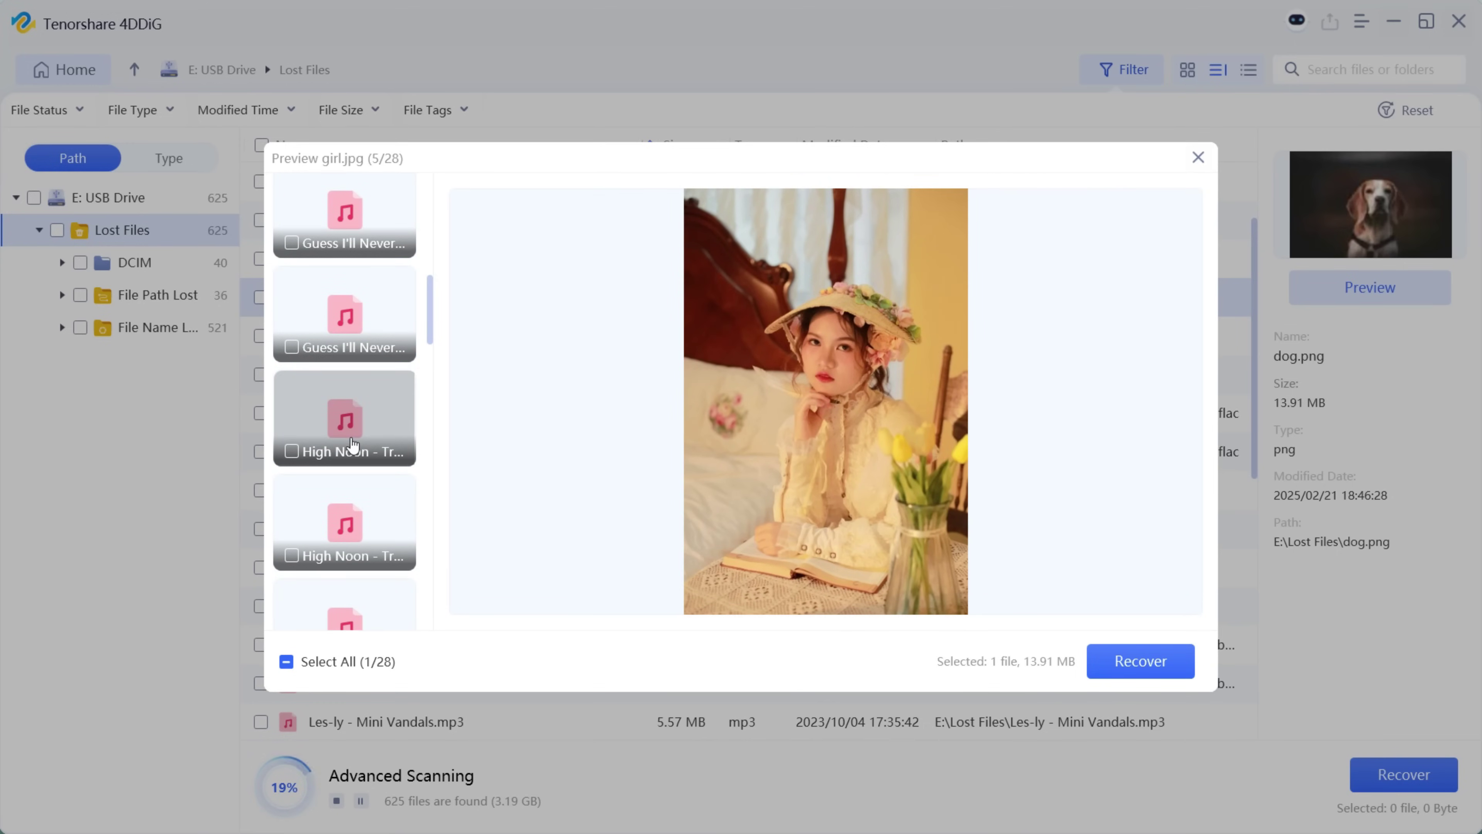
pyautogui.press('Down')
pyautogui.press('Down')
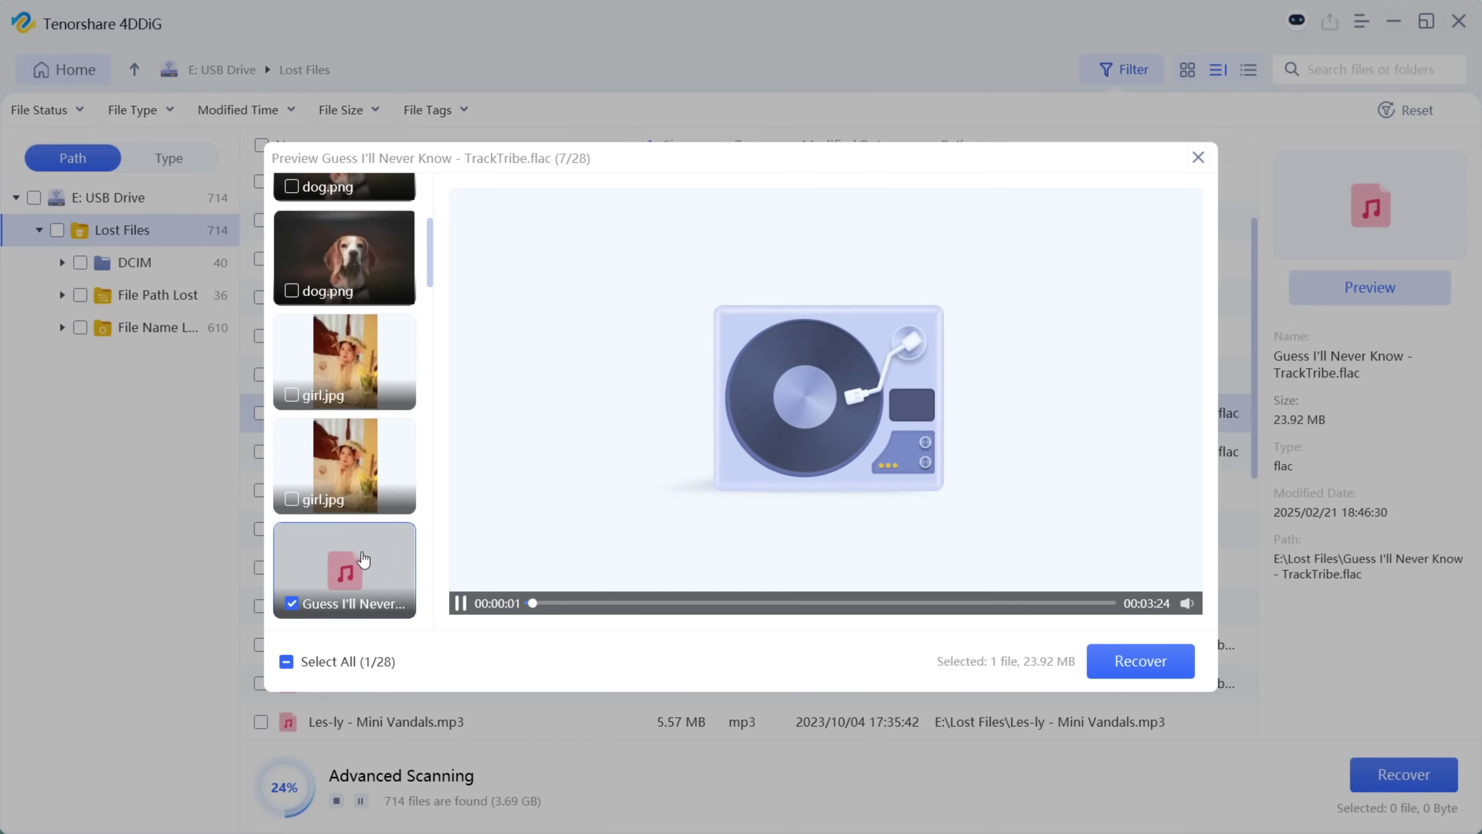
pyautogui.scroll(-4, 362, 559)
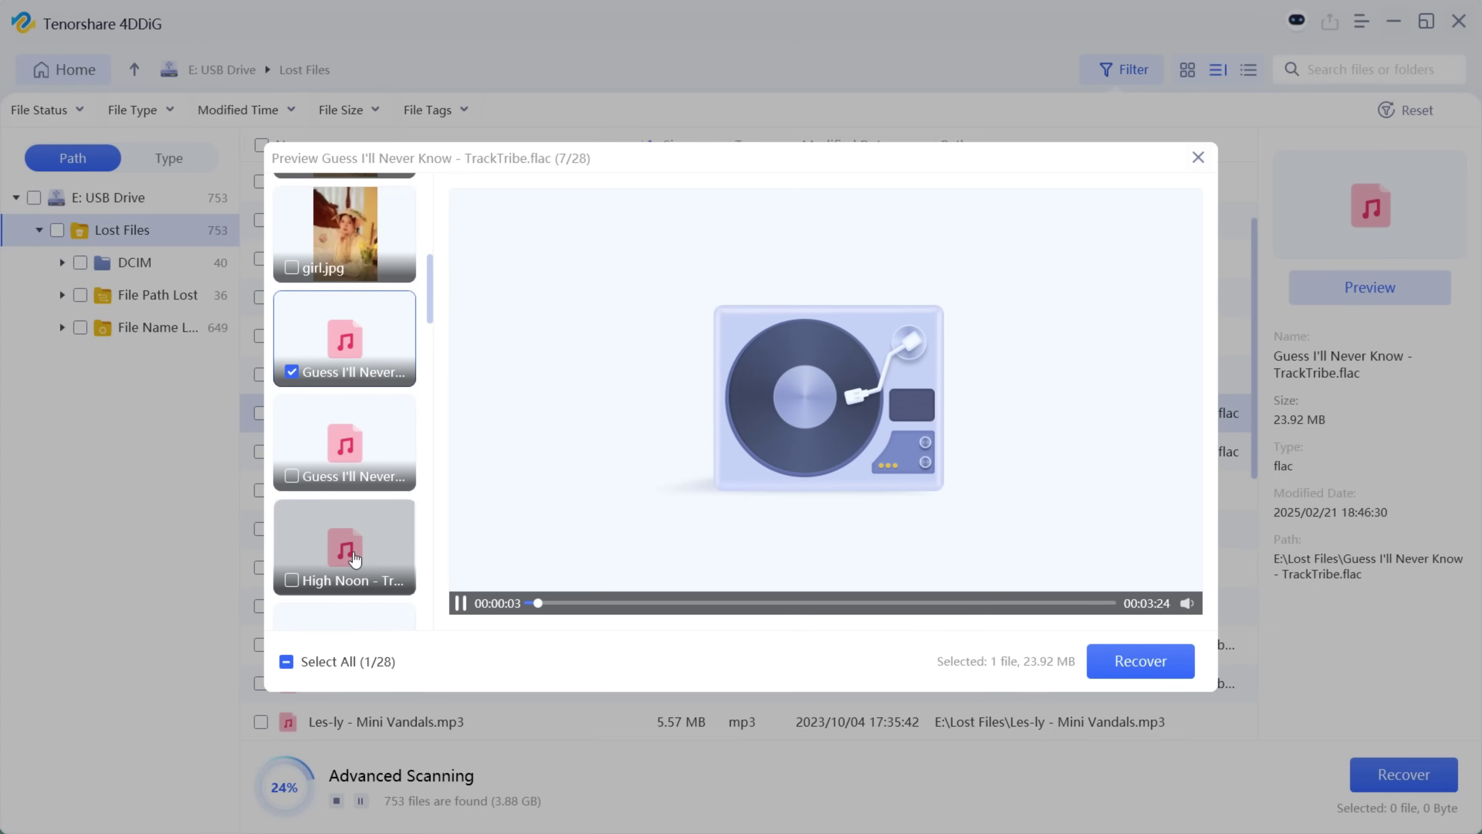
pyautogui.click(333, 556)
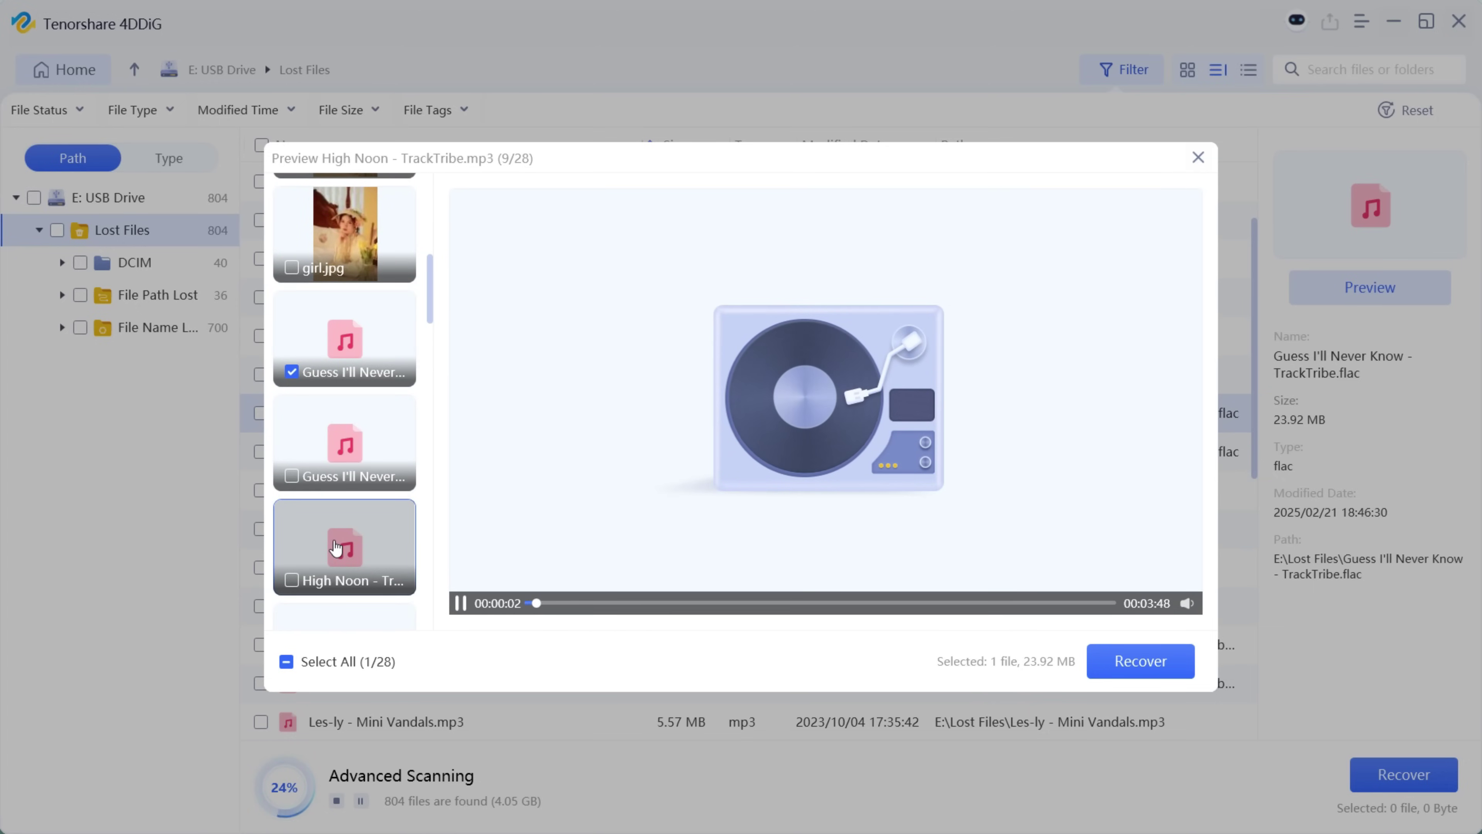
pyautogui.click(1198, 157)
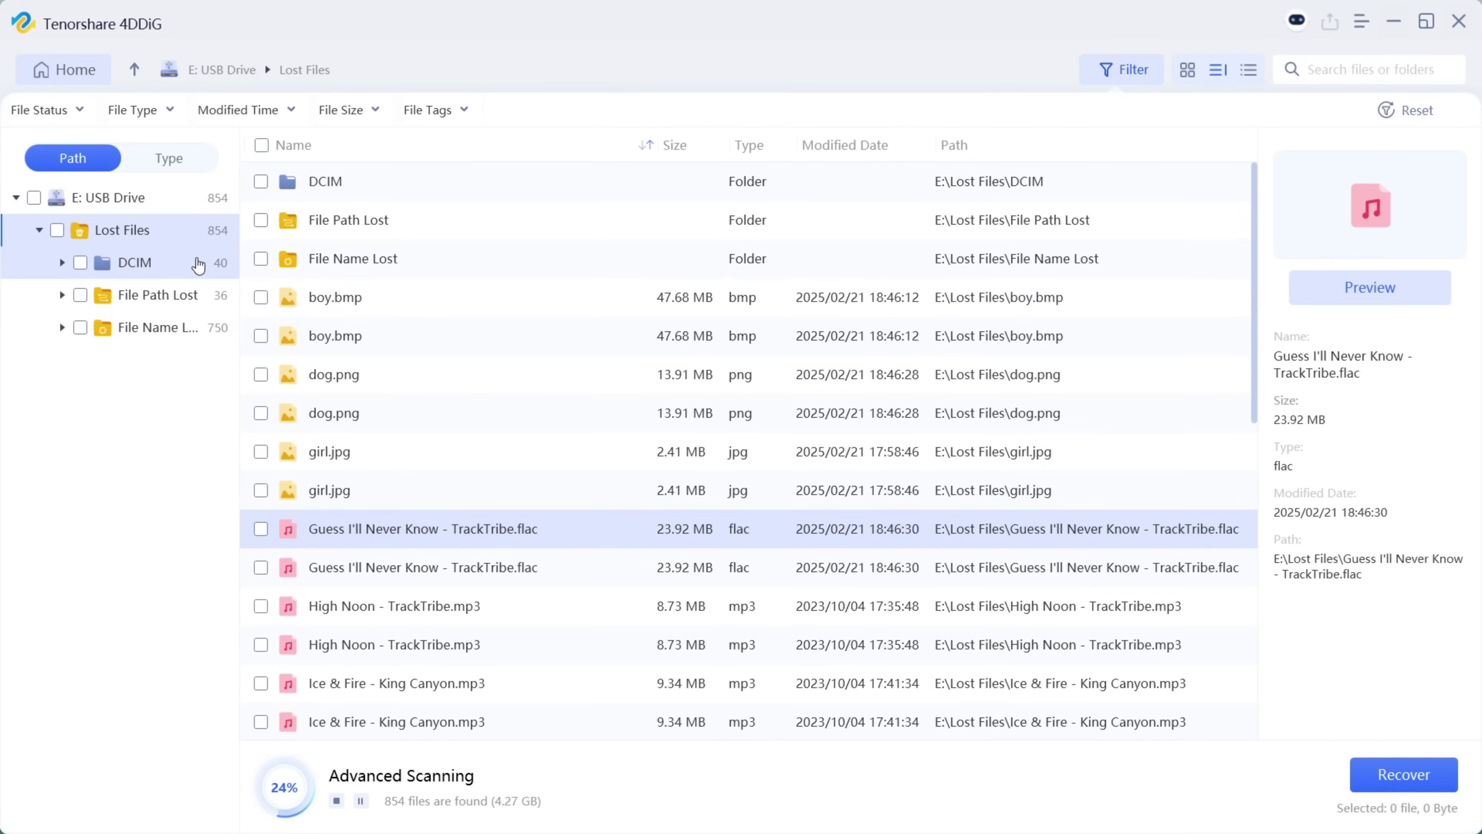
# - Expand the DCIM, File Path Lost and File Name Lost folders in the tree
pyautogui.click(62, 262)
pyautogui.click(62, 326)
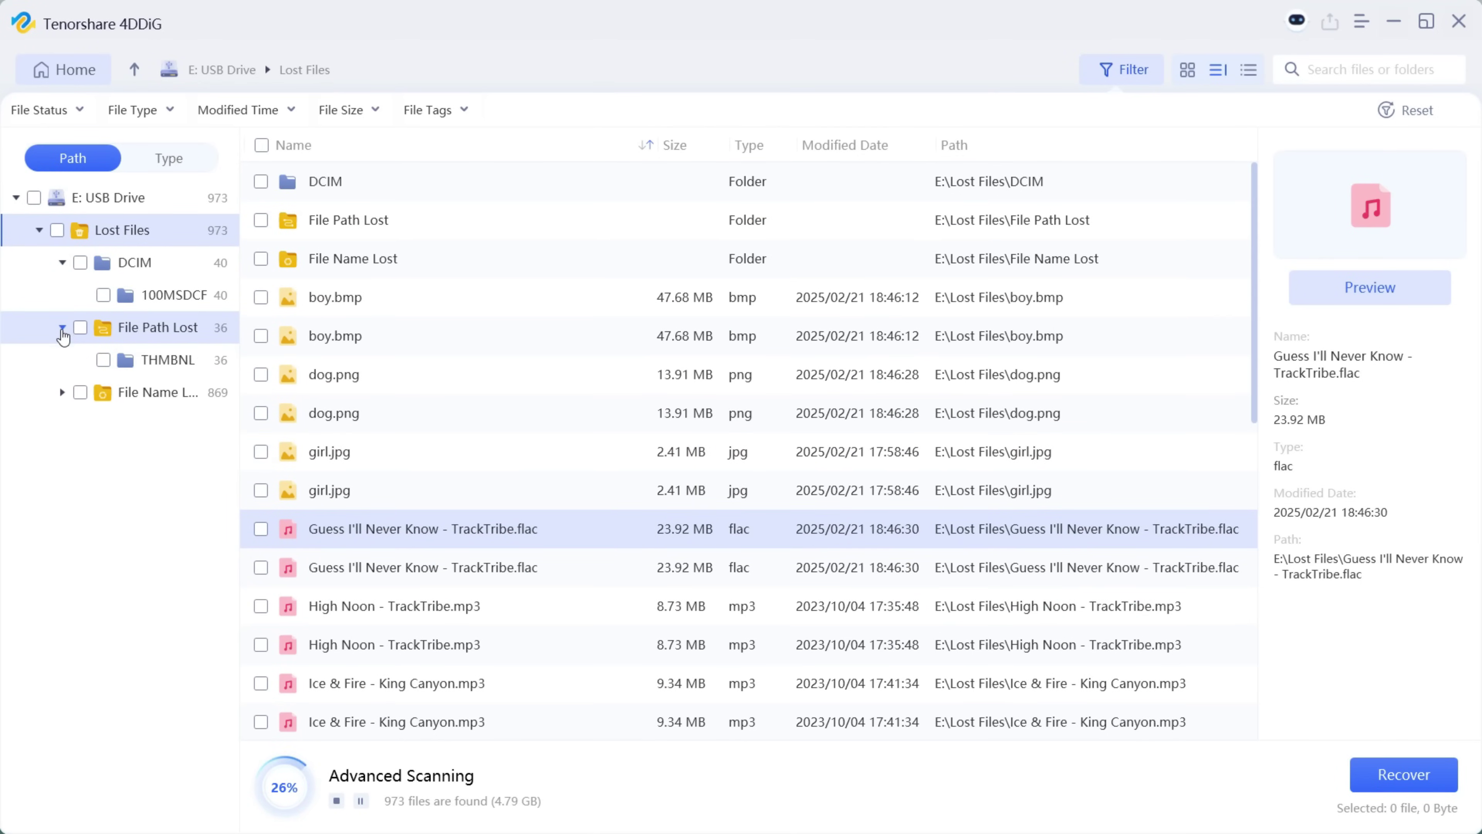
pyautogui.click(61, 391)
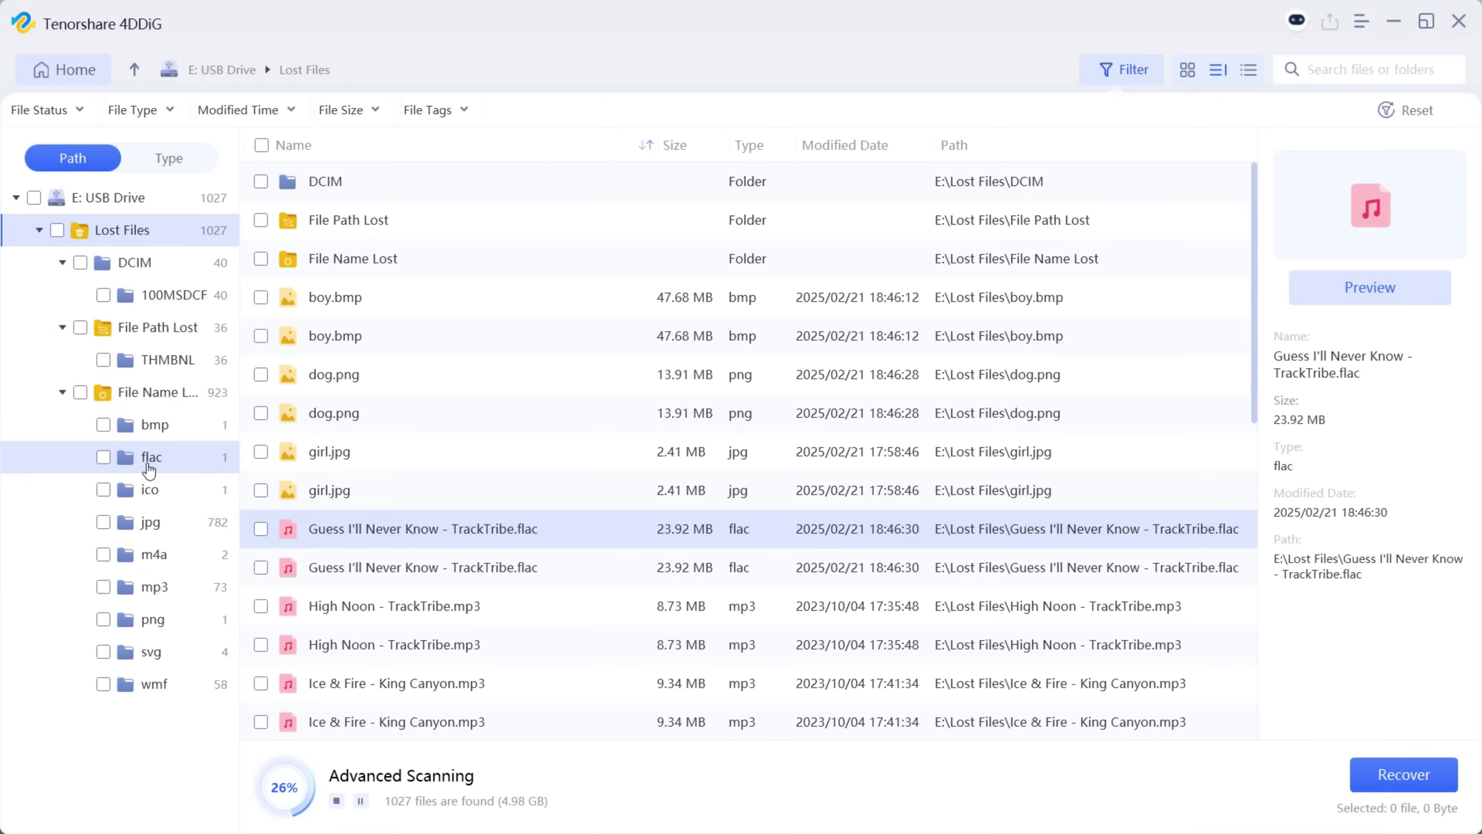
# - Group found files by type, expanding the Photo and Audio categories
pyautogui.click(170, 165)
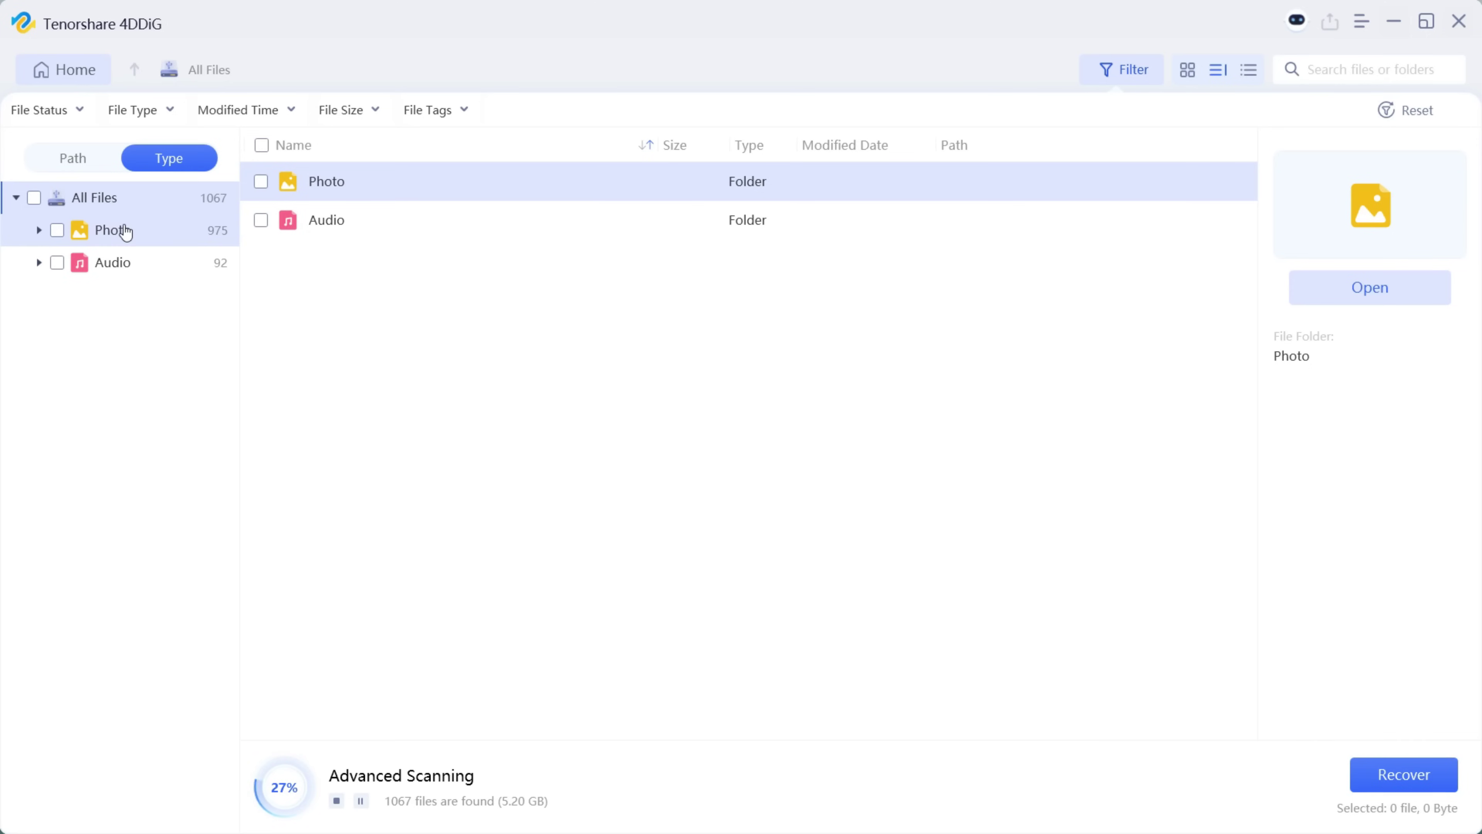
pyautogui.click(40, 231)
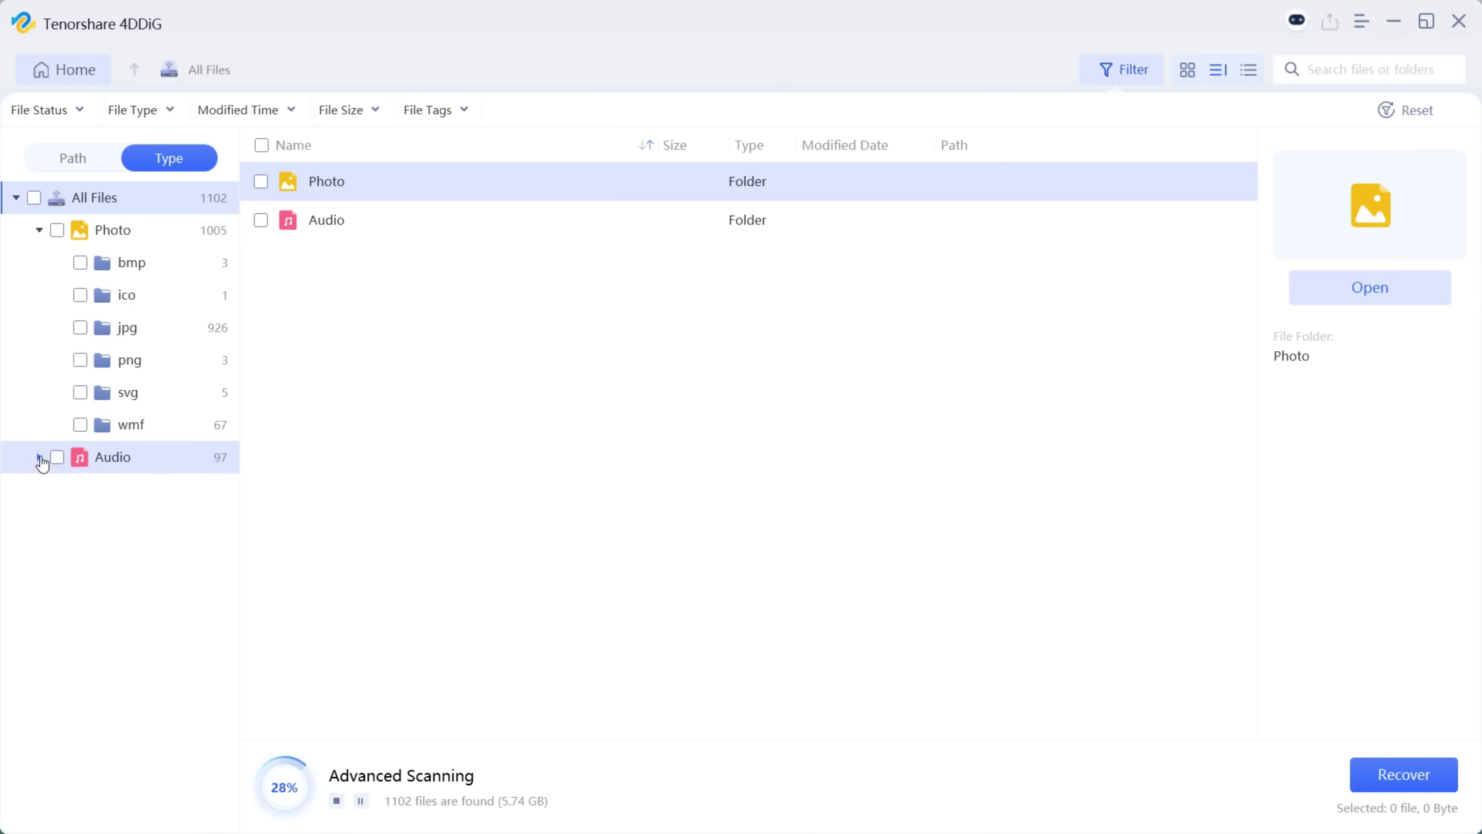
pyautogui.click(39, 457)
# - Review the file type, modified time, size and tags filters, then tick woman.jpg
pyautogui.click(162, 114)
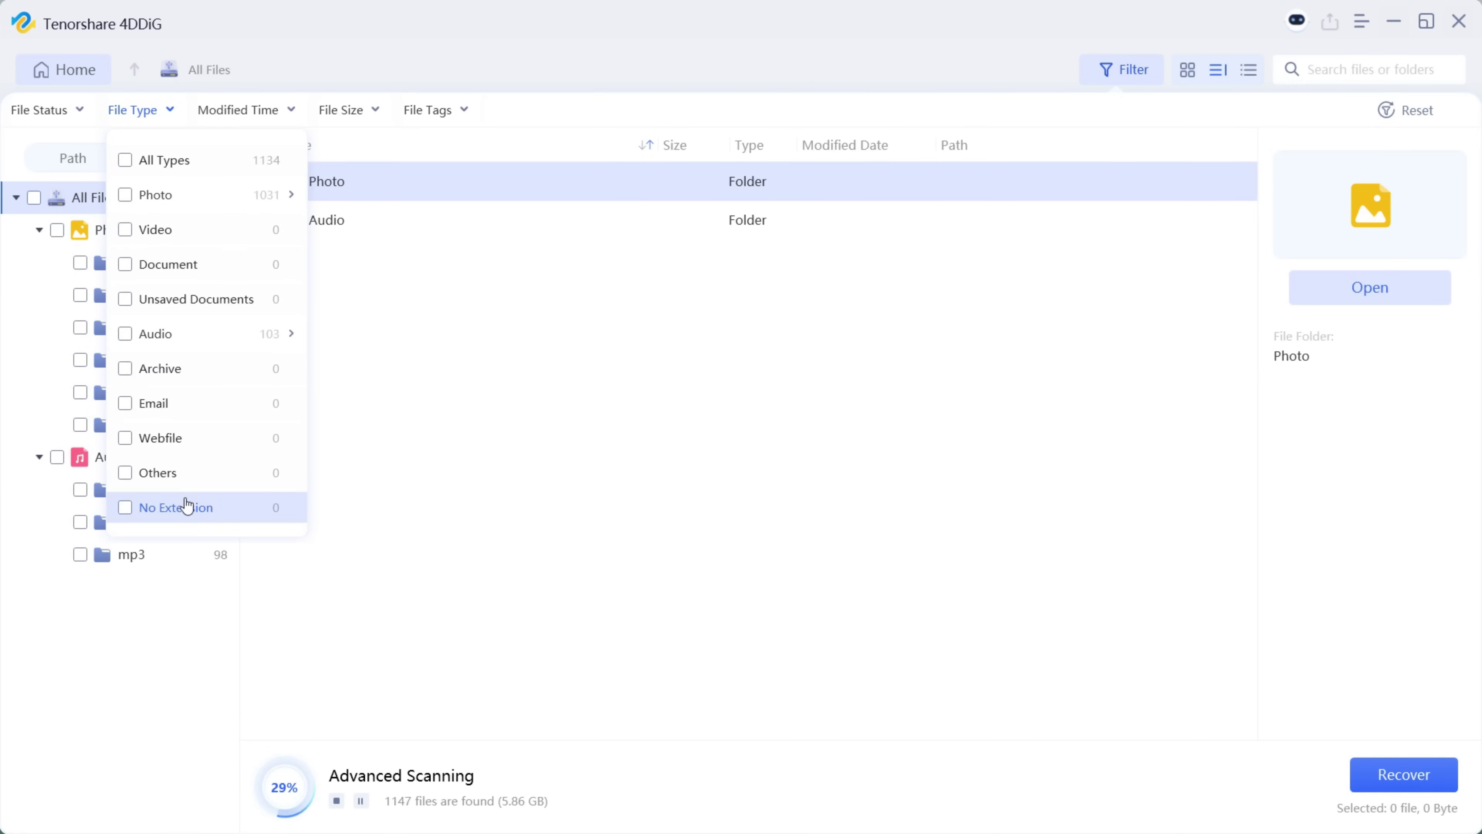
pyautogui.click(270, 114)
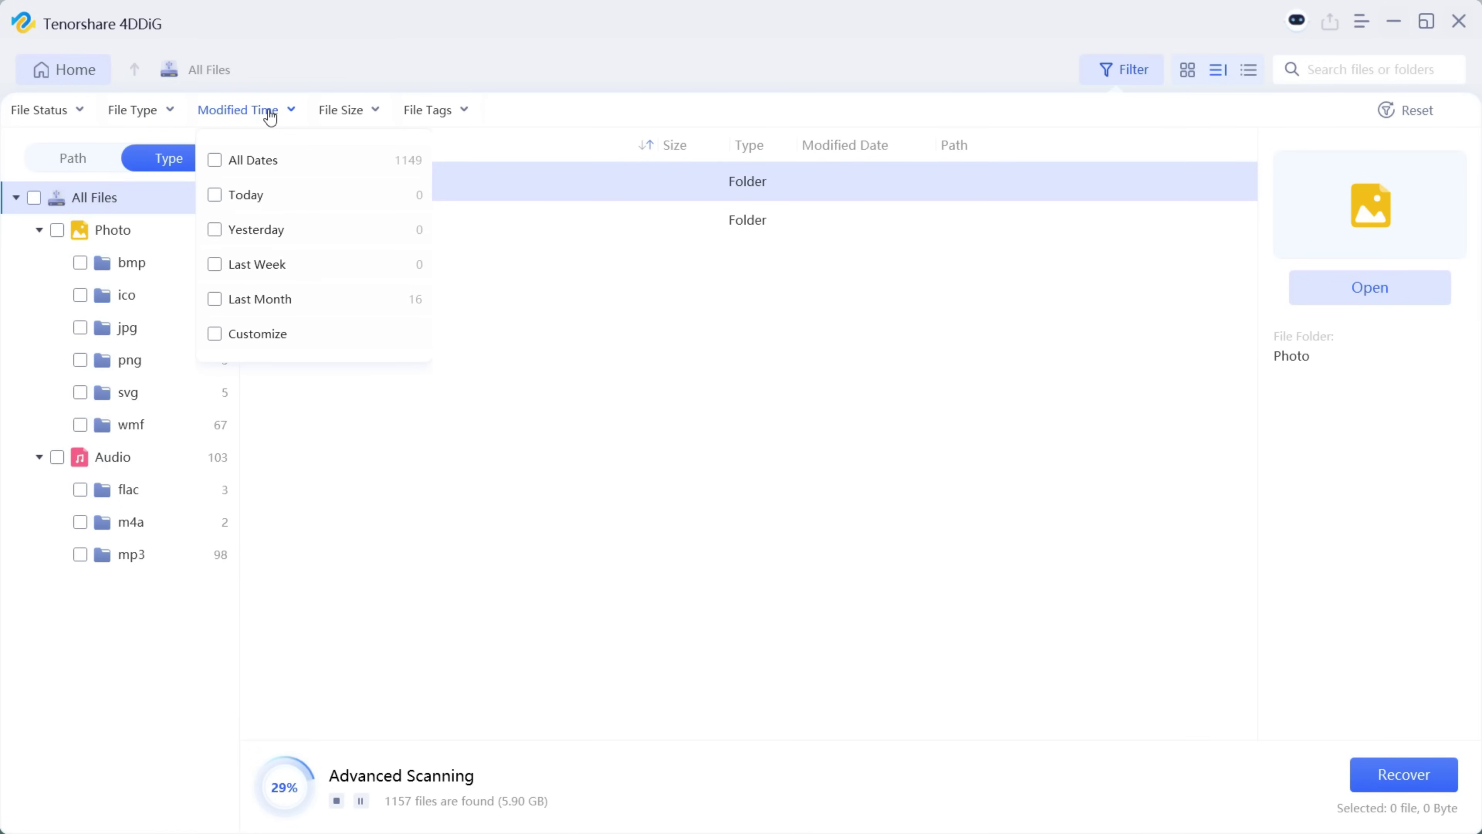
pyautogui.click(371, 114)
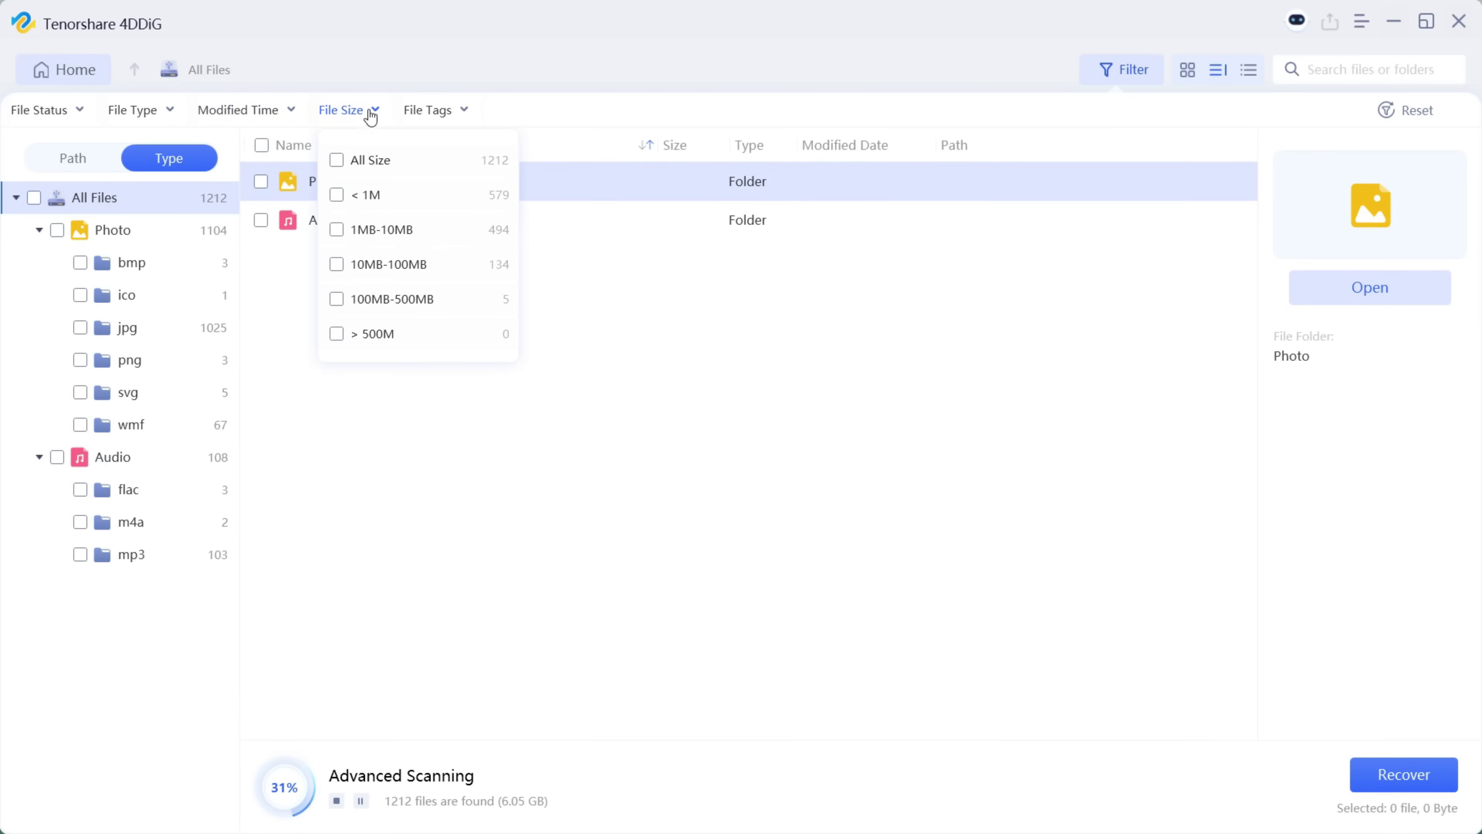
pyautogui.click(458, 114)
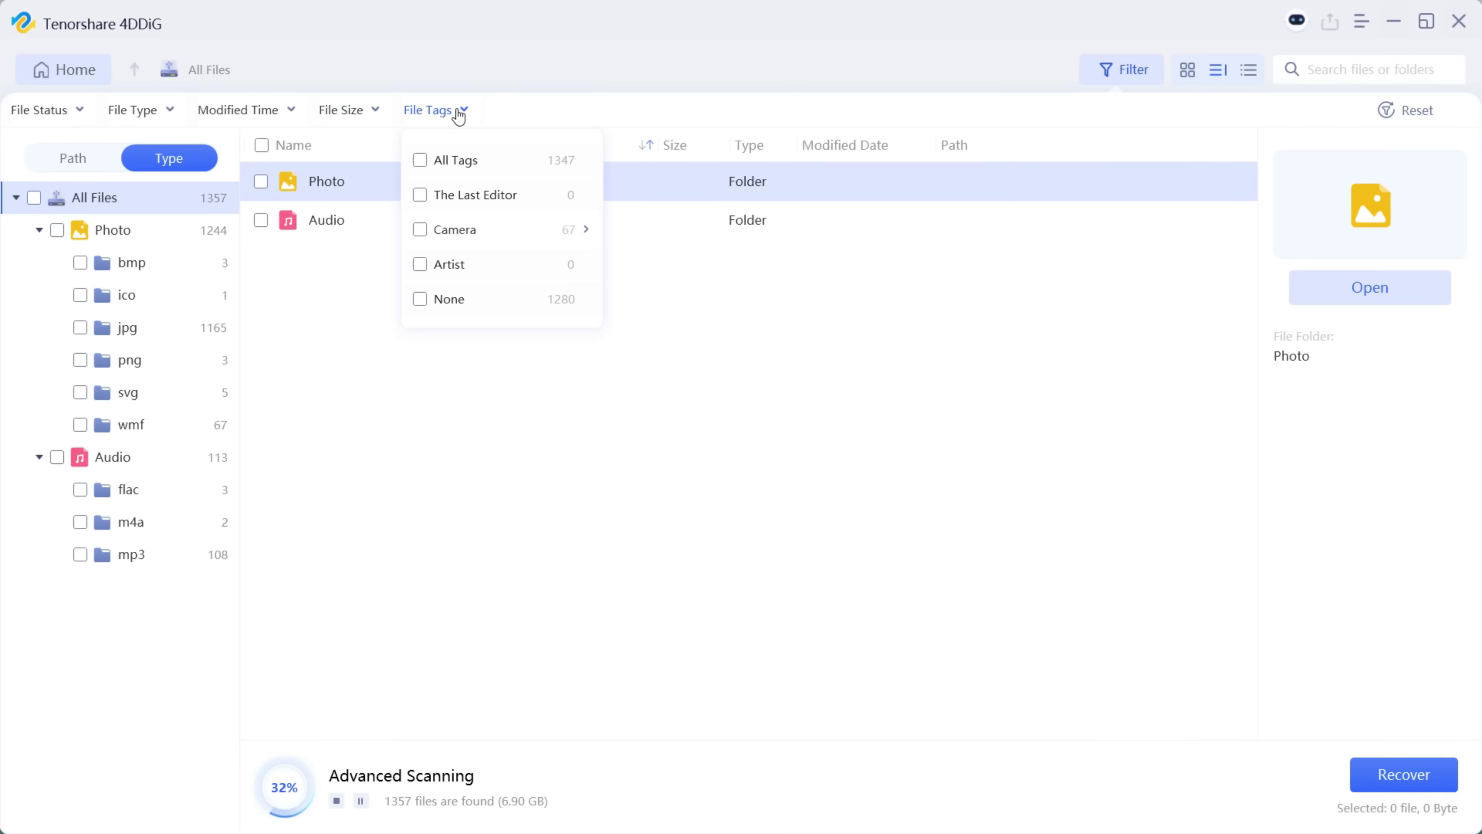
pyautogui.click(261, 567)
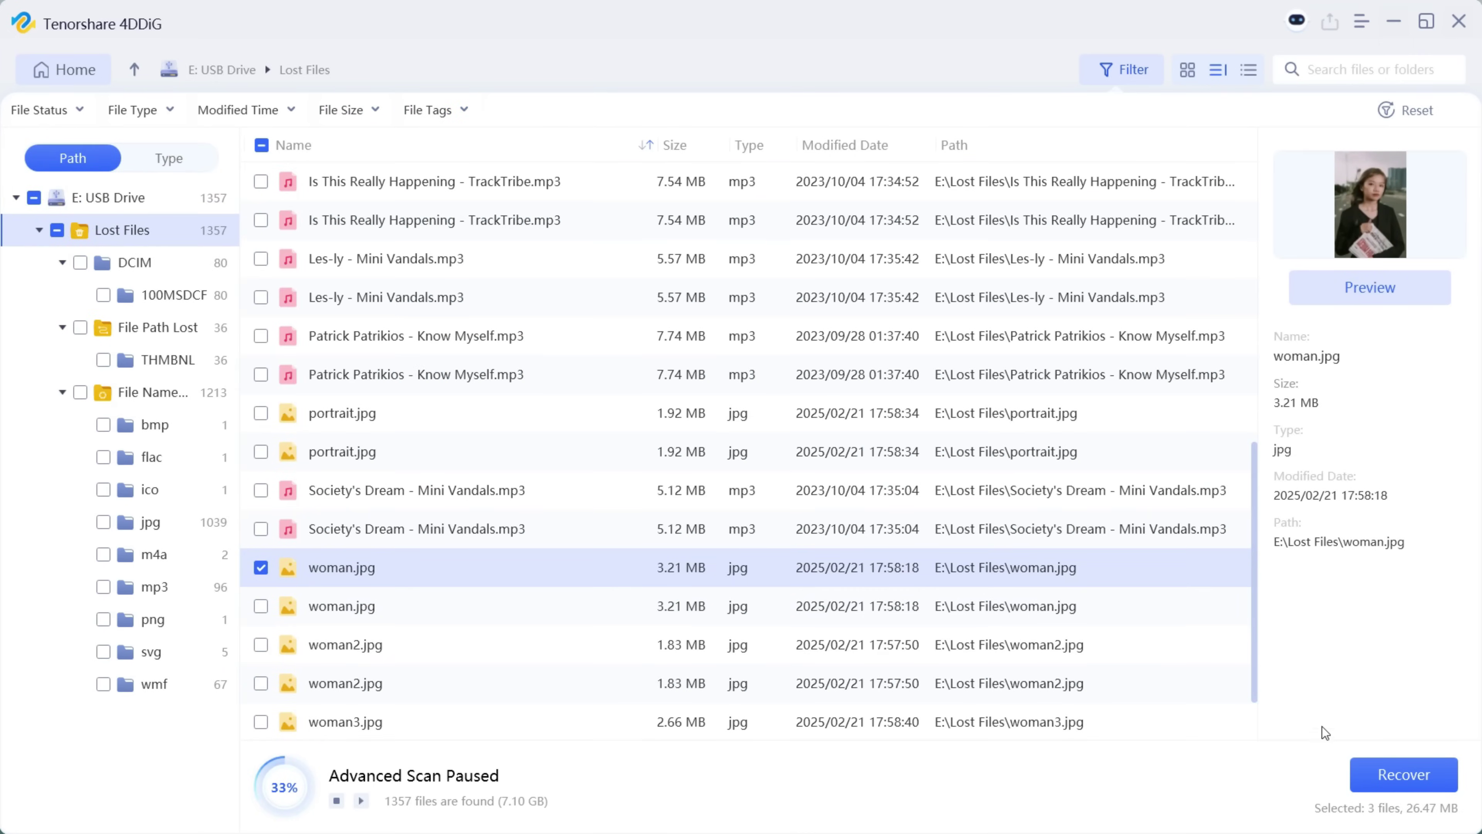
# - Recover the three files to OS (C:) with Recover and Repair, then open the recovered folder
pyautogui.click(1404, 775)
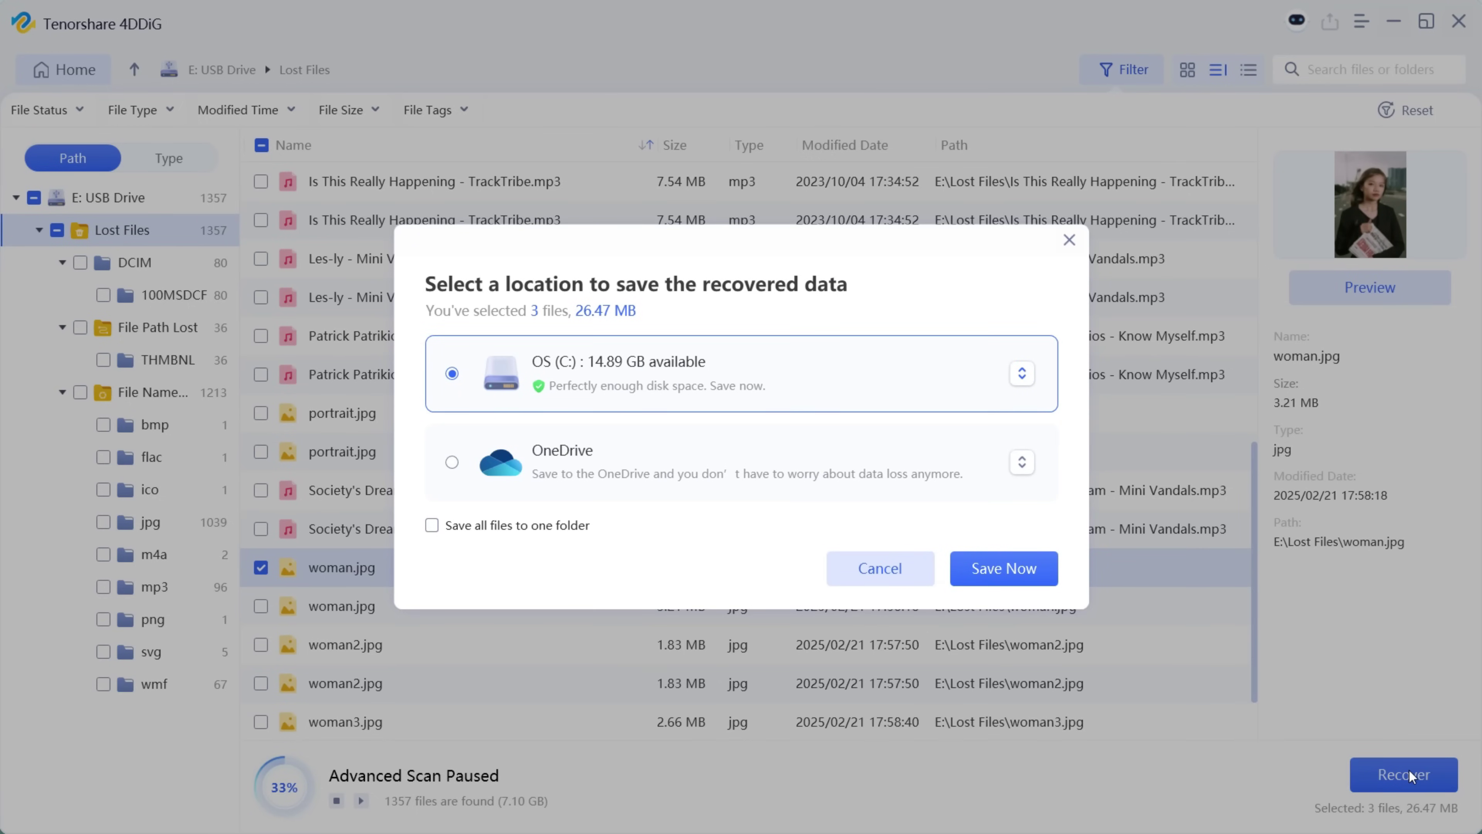
pyautogui.click(1022, 567)
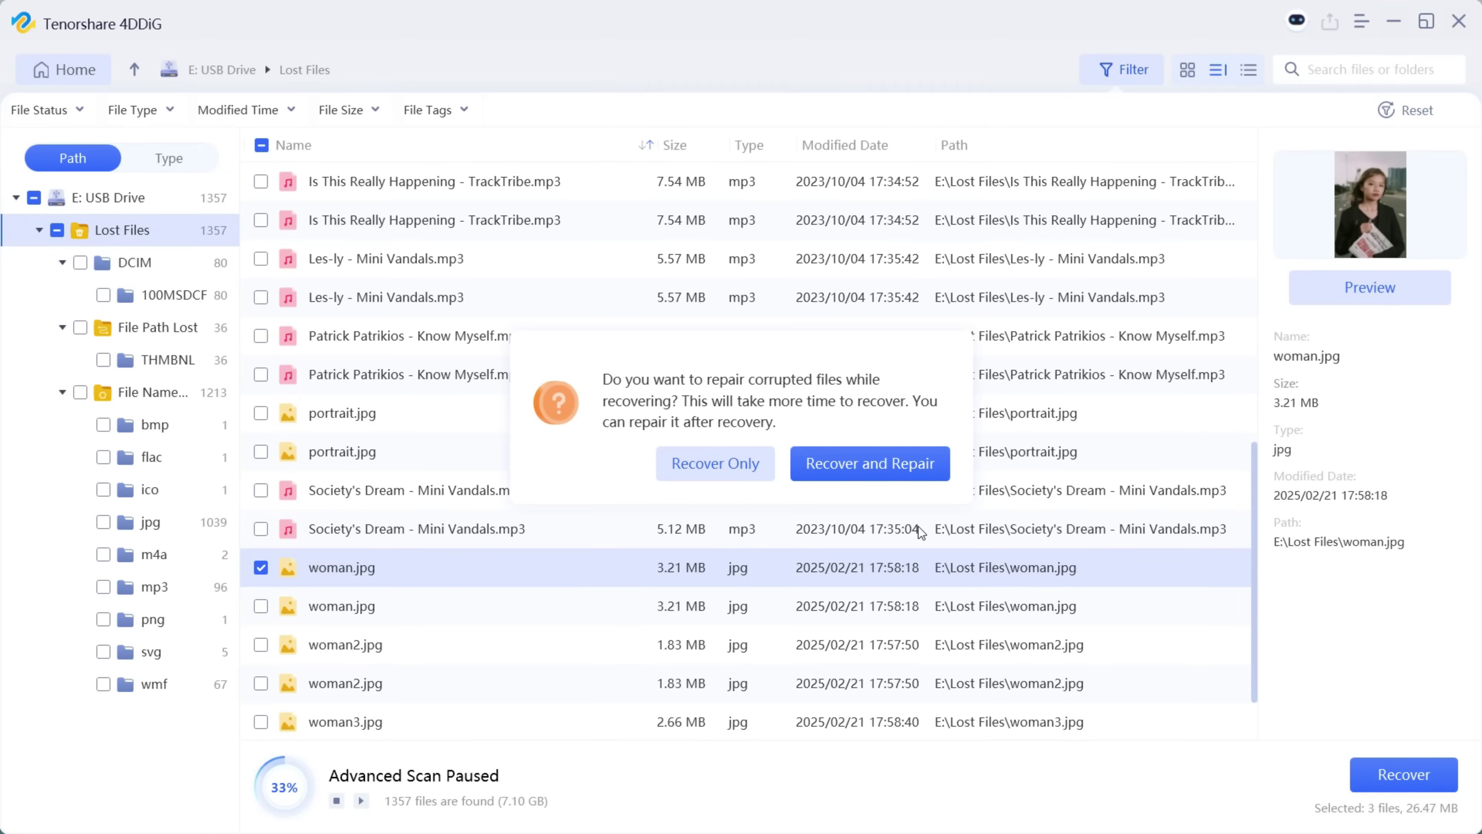
pyautogui.click(860, 474)
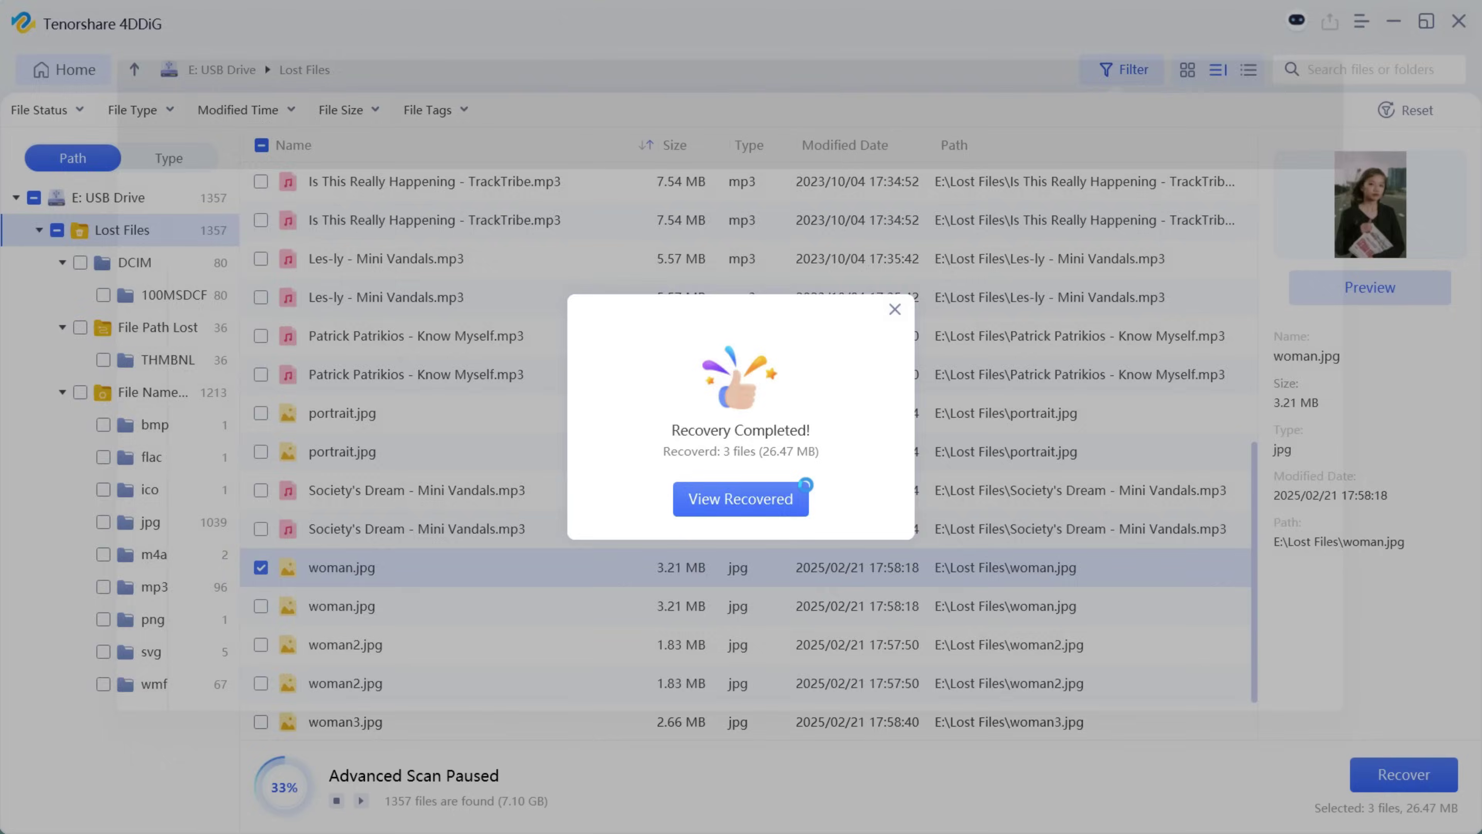
pyautogui.click(800, 492)
pyautogui.doubleClick(136, 176)
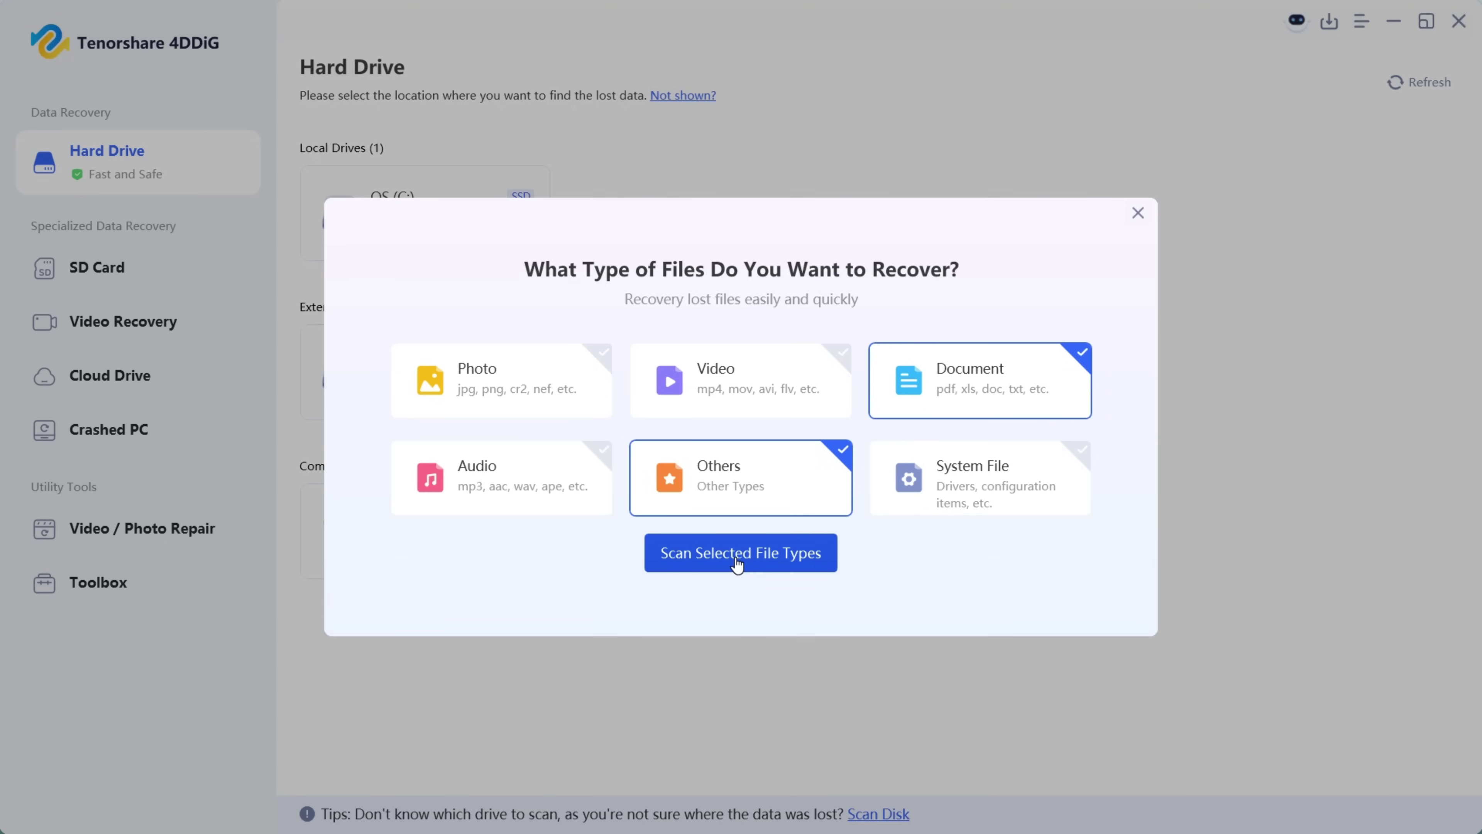
# - Scan for the selected file types and search the results for 'TEST'
pyautogui.click(735, 552)
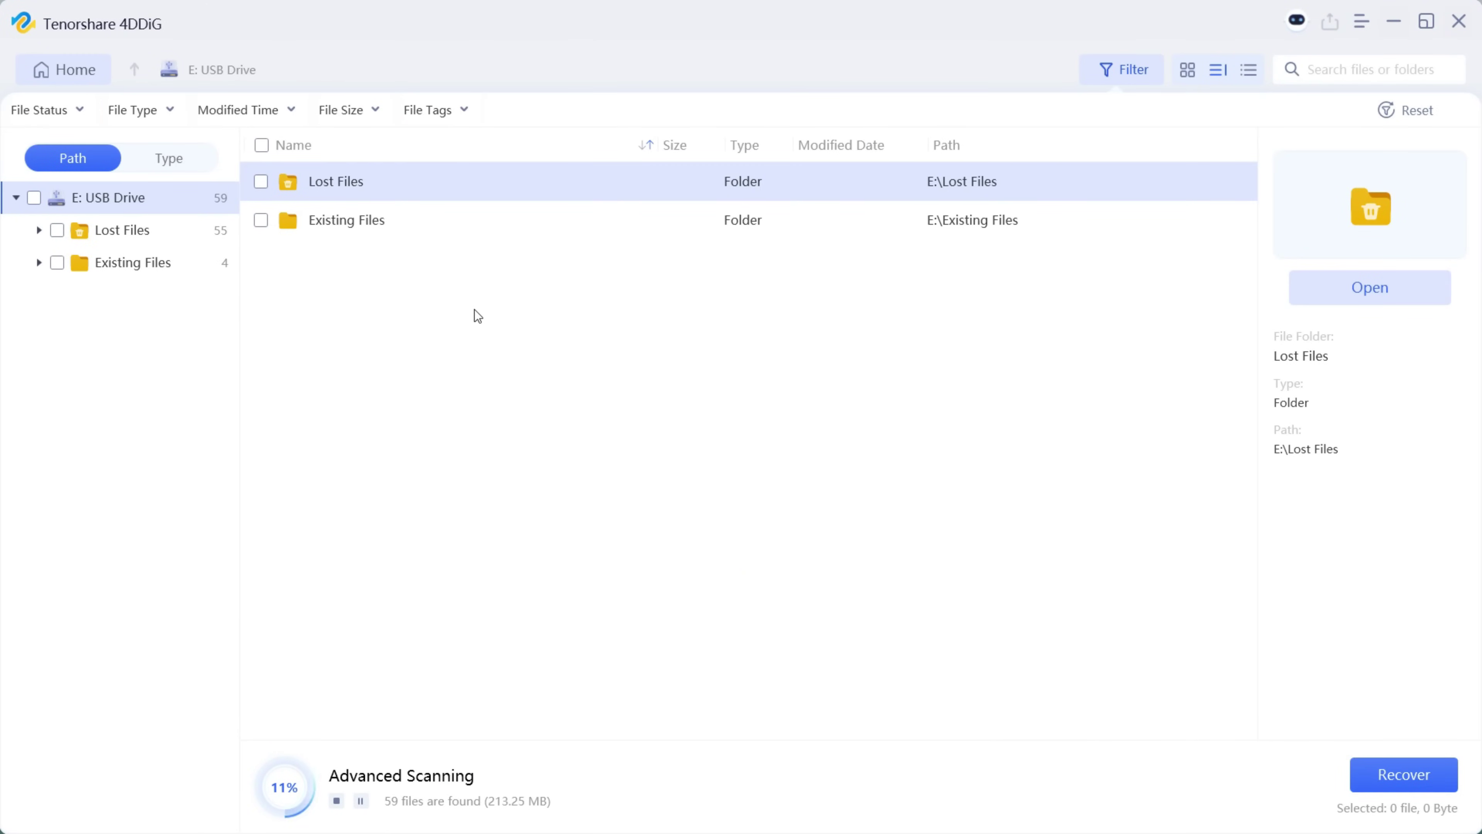
pyautogui.click(1336, 69)
pyautogui.write('TEST')
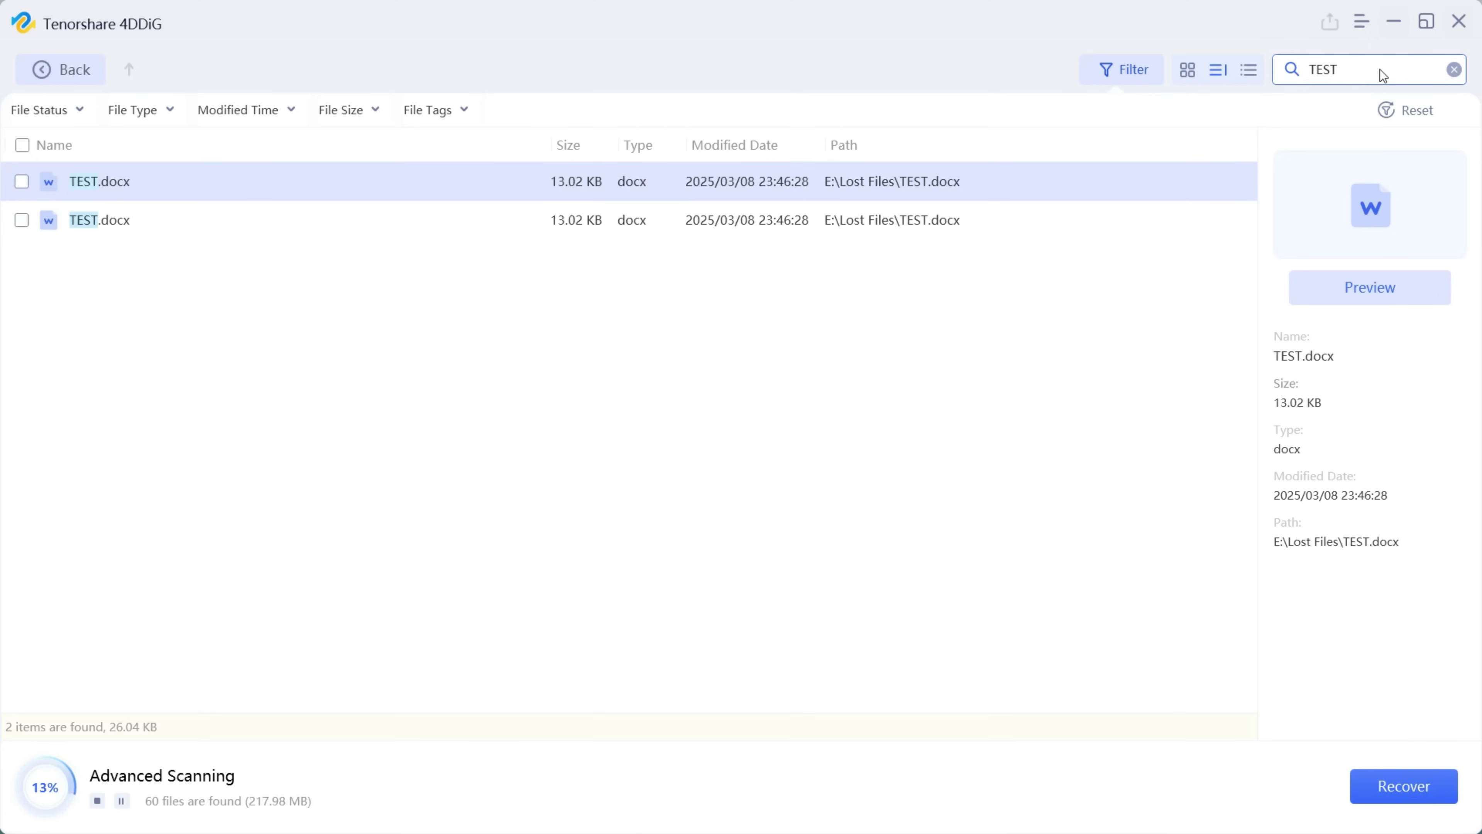
# - Pause the scan and preview the second TEST.docx result
pyautogui.click(122, 800)
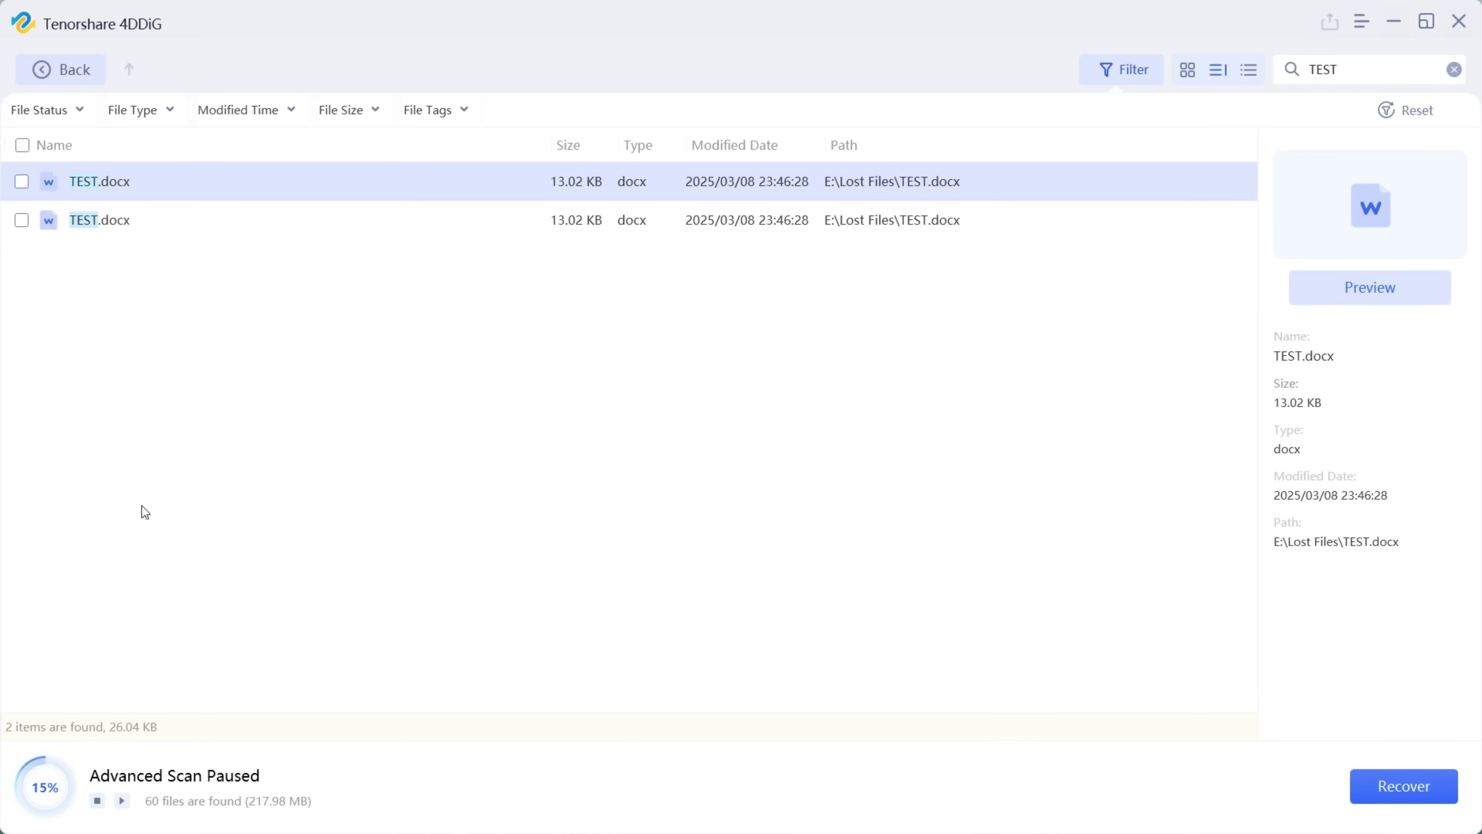
pyautogui.click(111, 219)
pyautogui.doubleClick(110, 219)
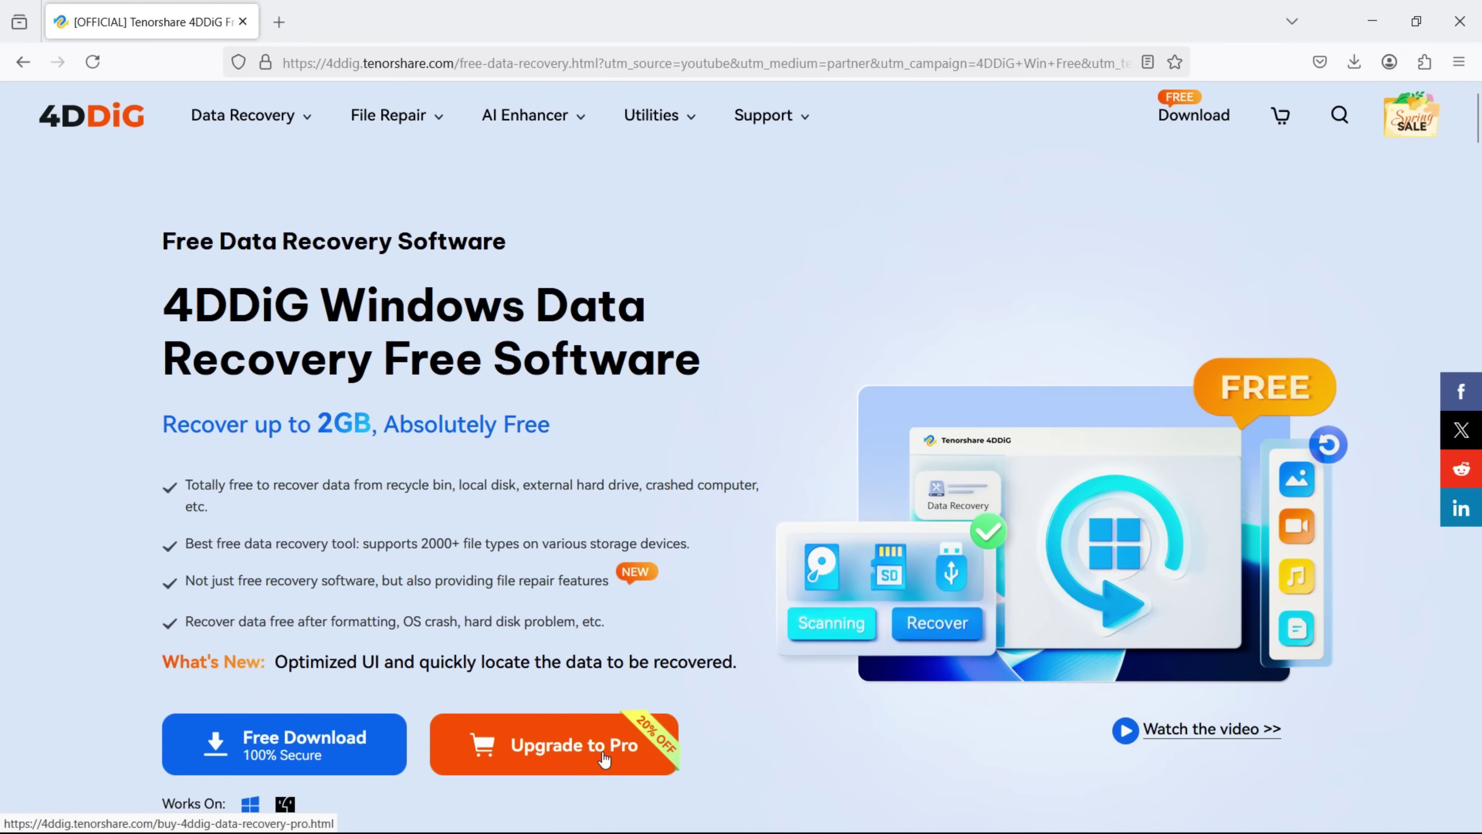
# - Open the Upgrade to Pro pricing page and switch to the Mac version's licence plans
pyautogui.click(578, 753)
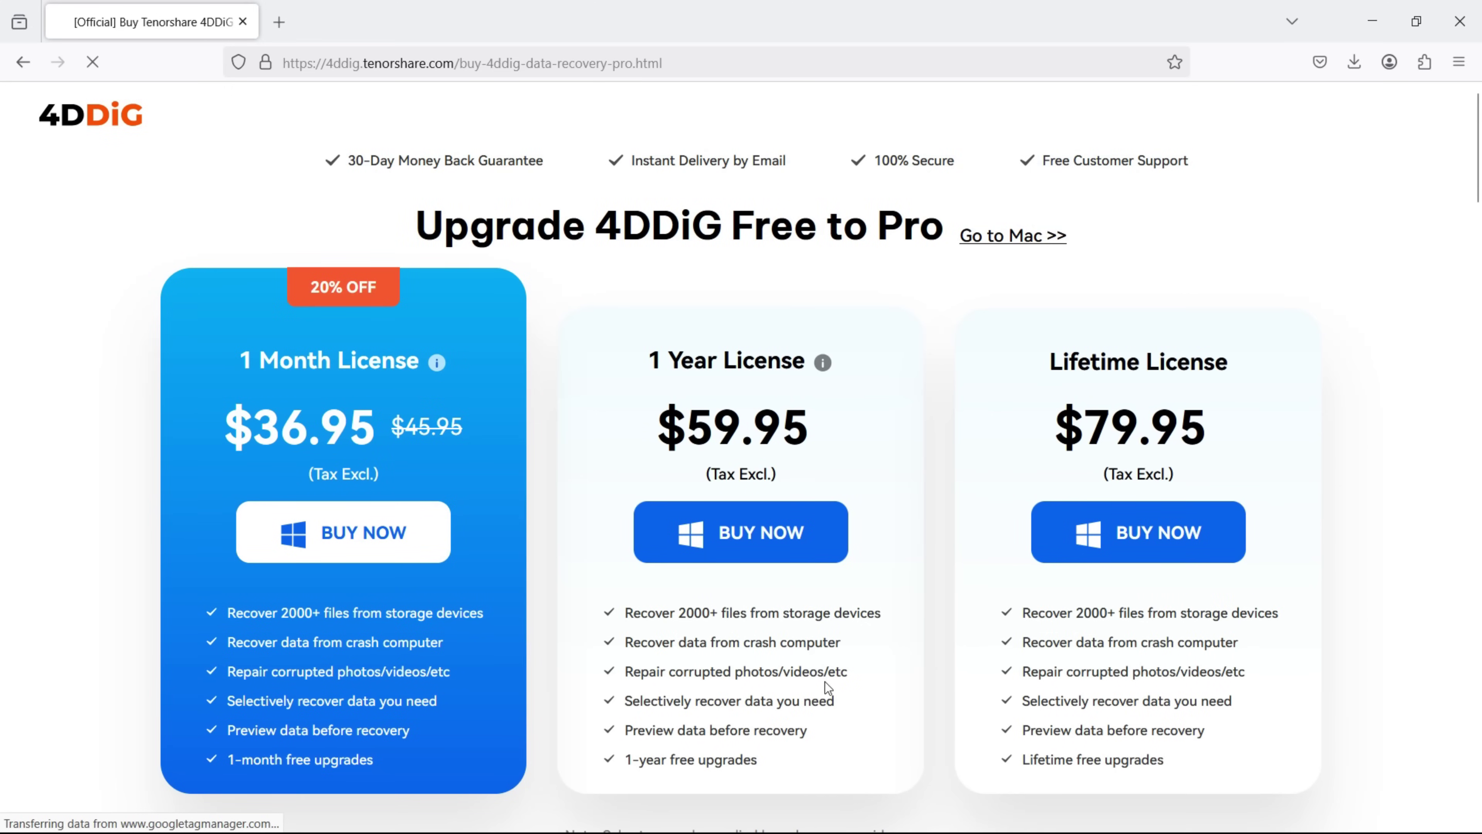
pyautogui.scroll(-2, 1326, 541)
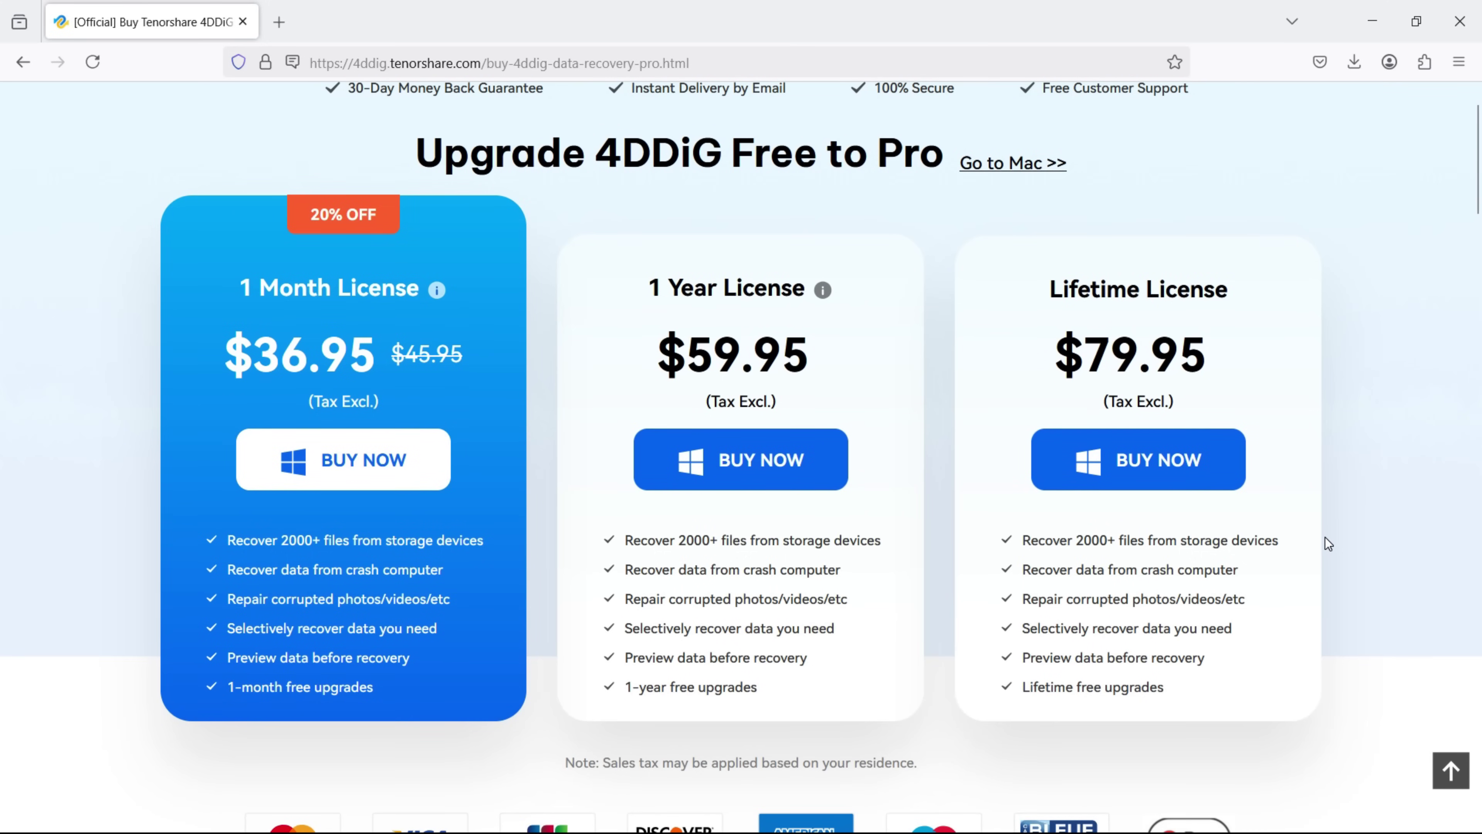
pyautogui.scroll(-1, 1327, 543)
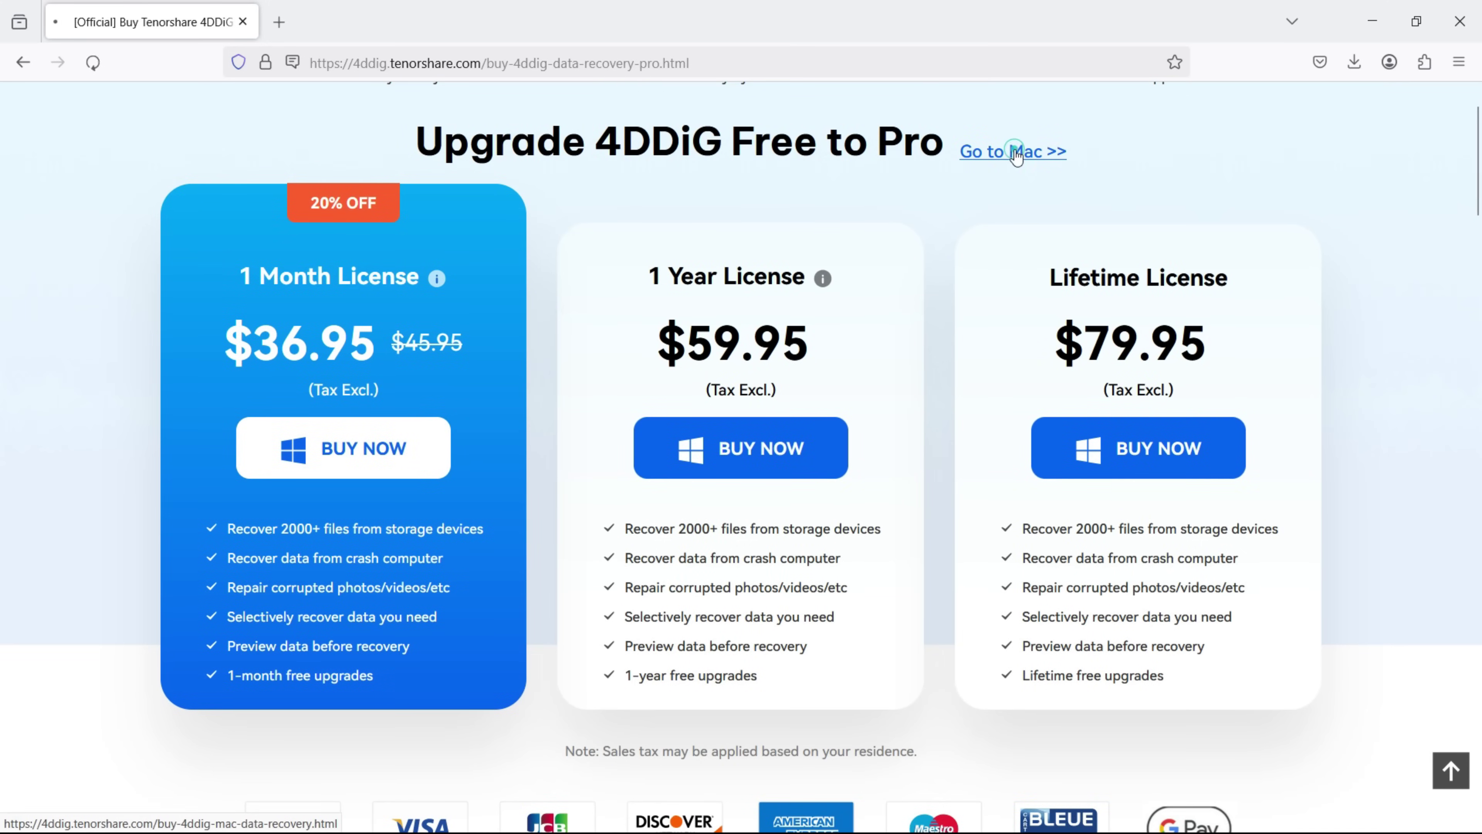
pyautogui.click(1020, 152)
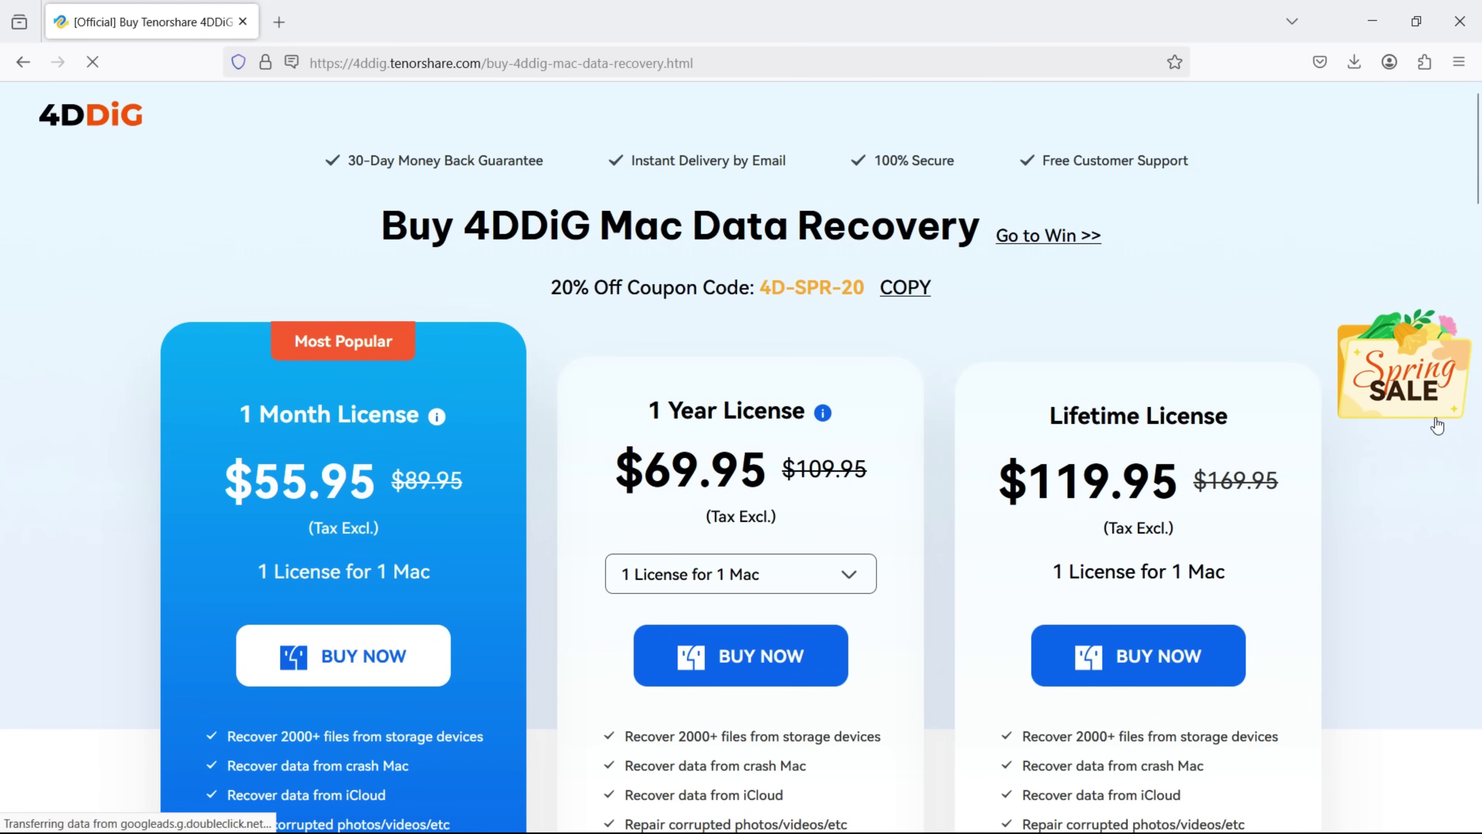
pyautogui.scroll(-2, 1313, 493)
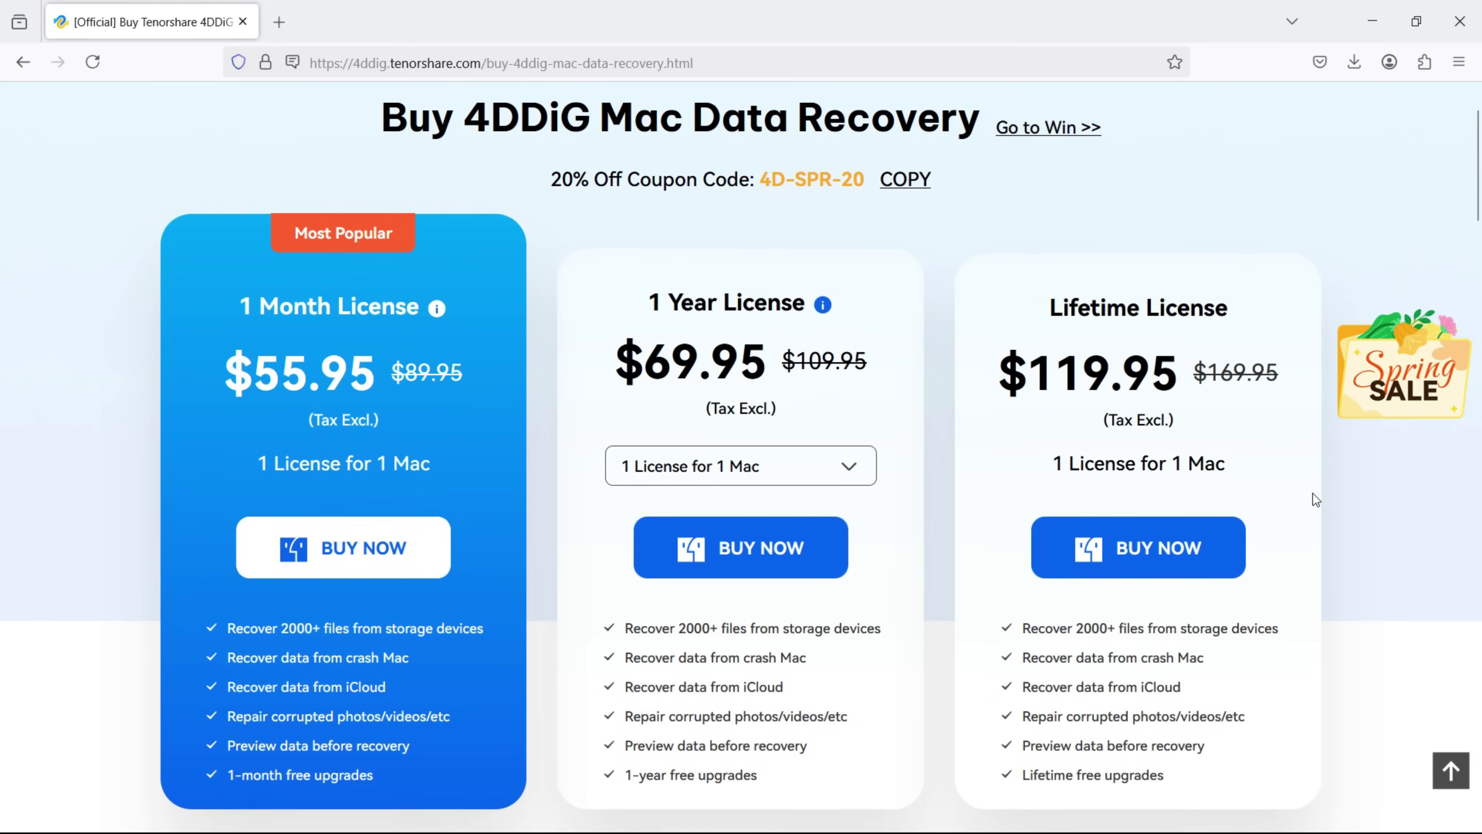